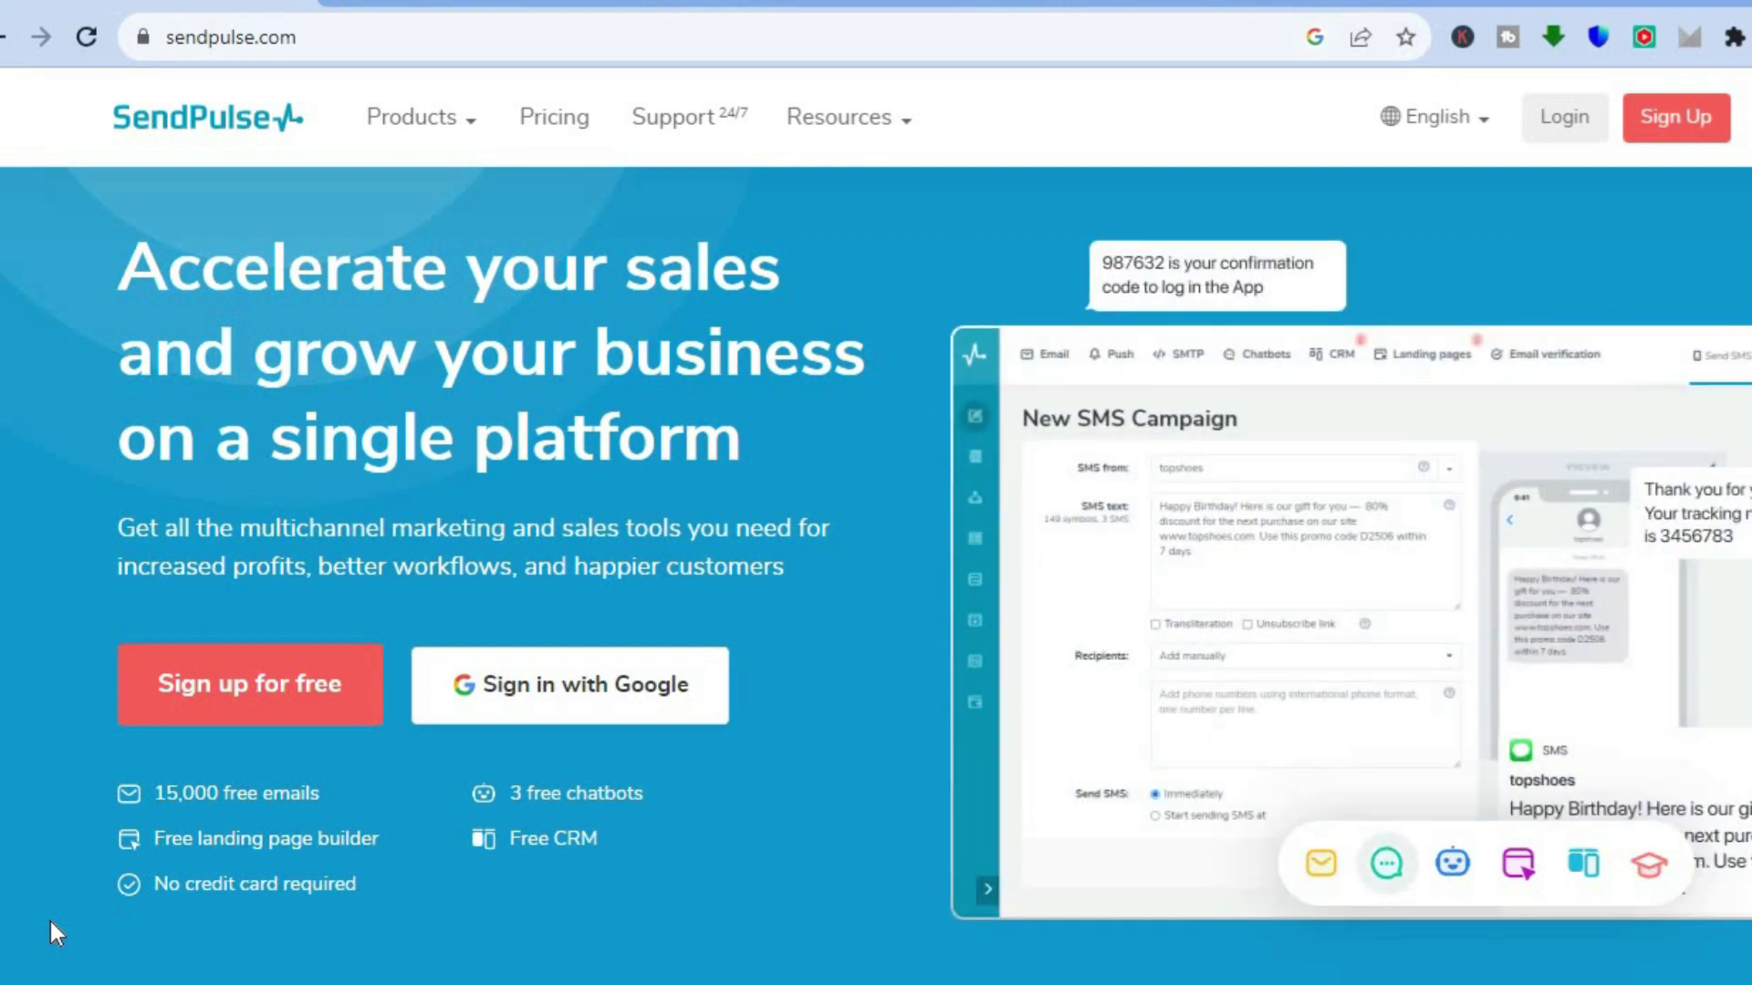
Step: Examine the email pricing plans, their features and the Enterprise list-size options on the SendPulse pricing page
mouse_move(444, 133)
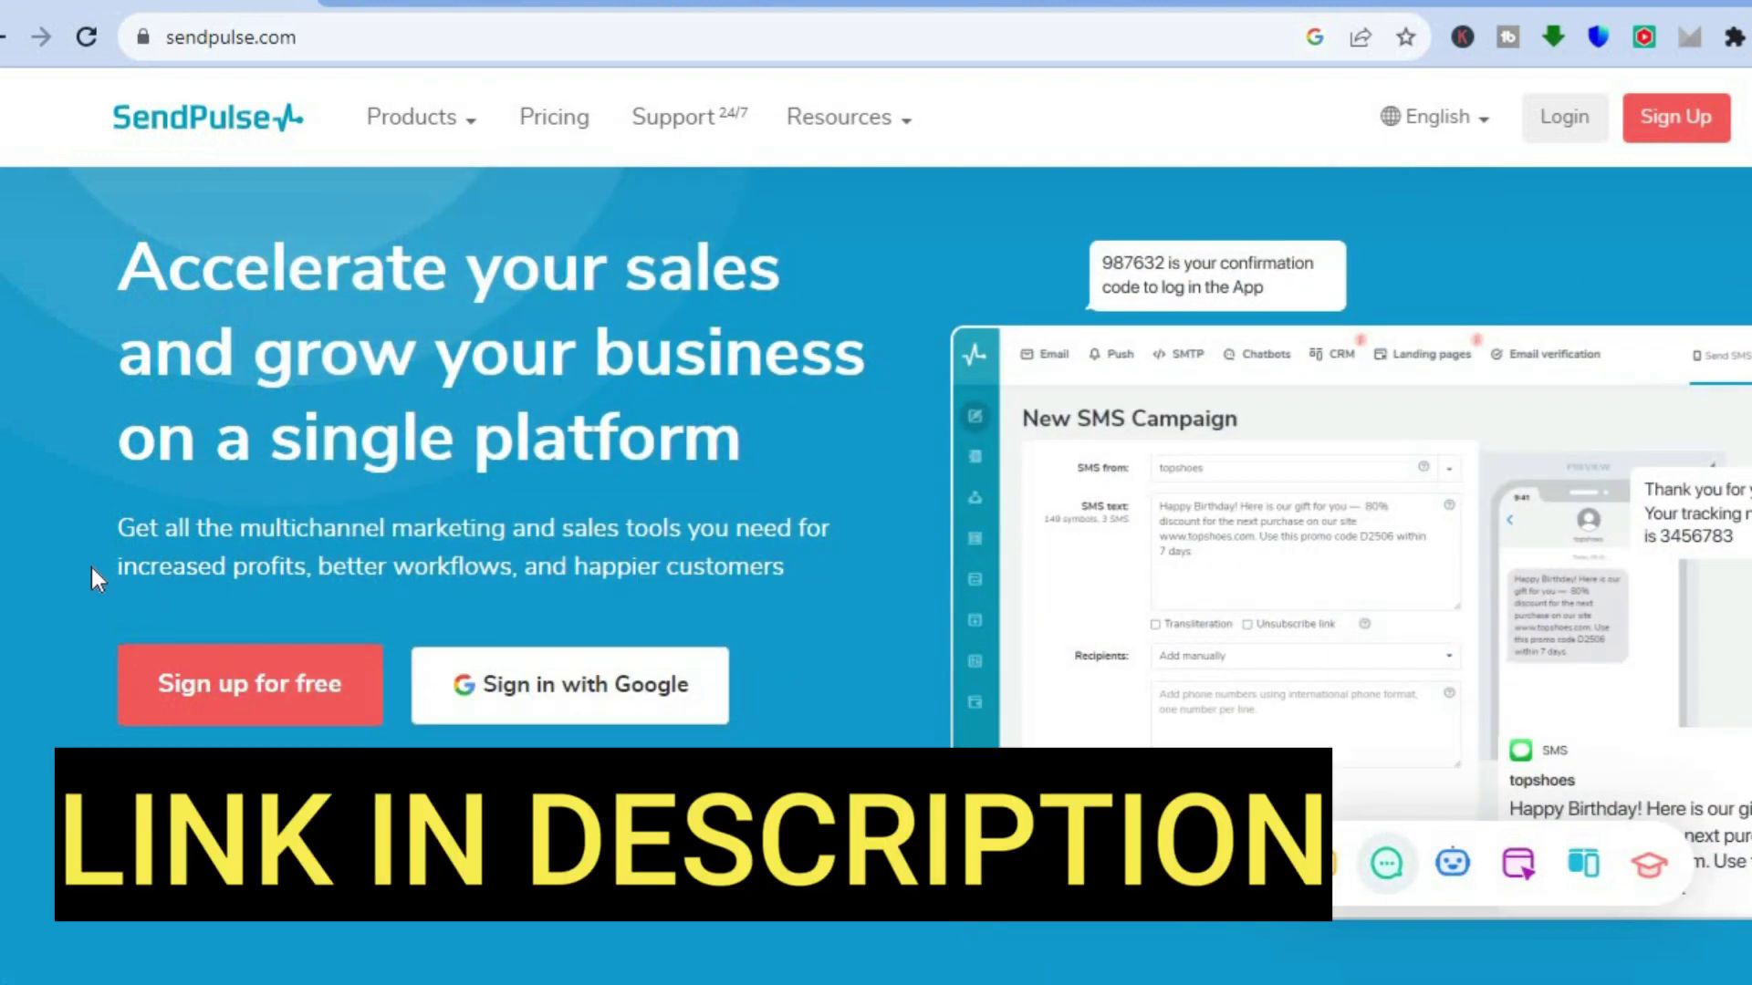
click(459, 4)
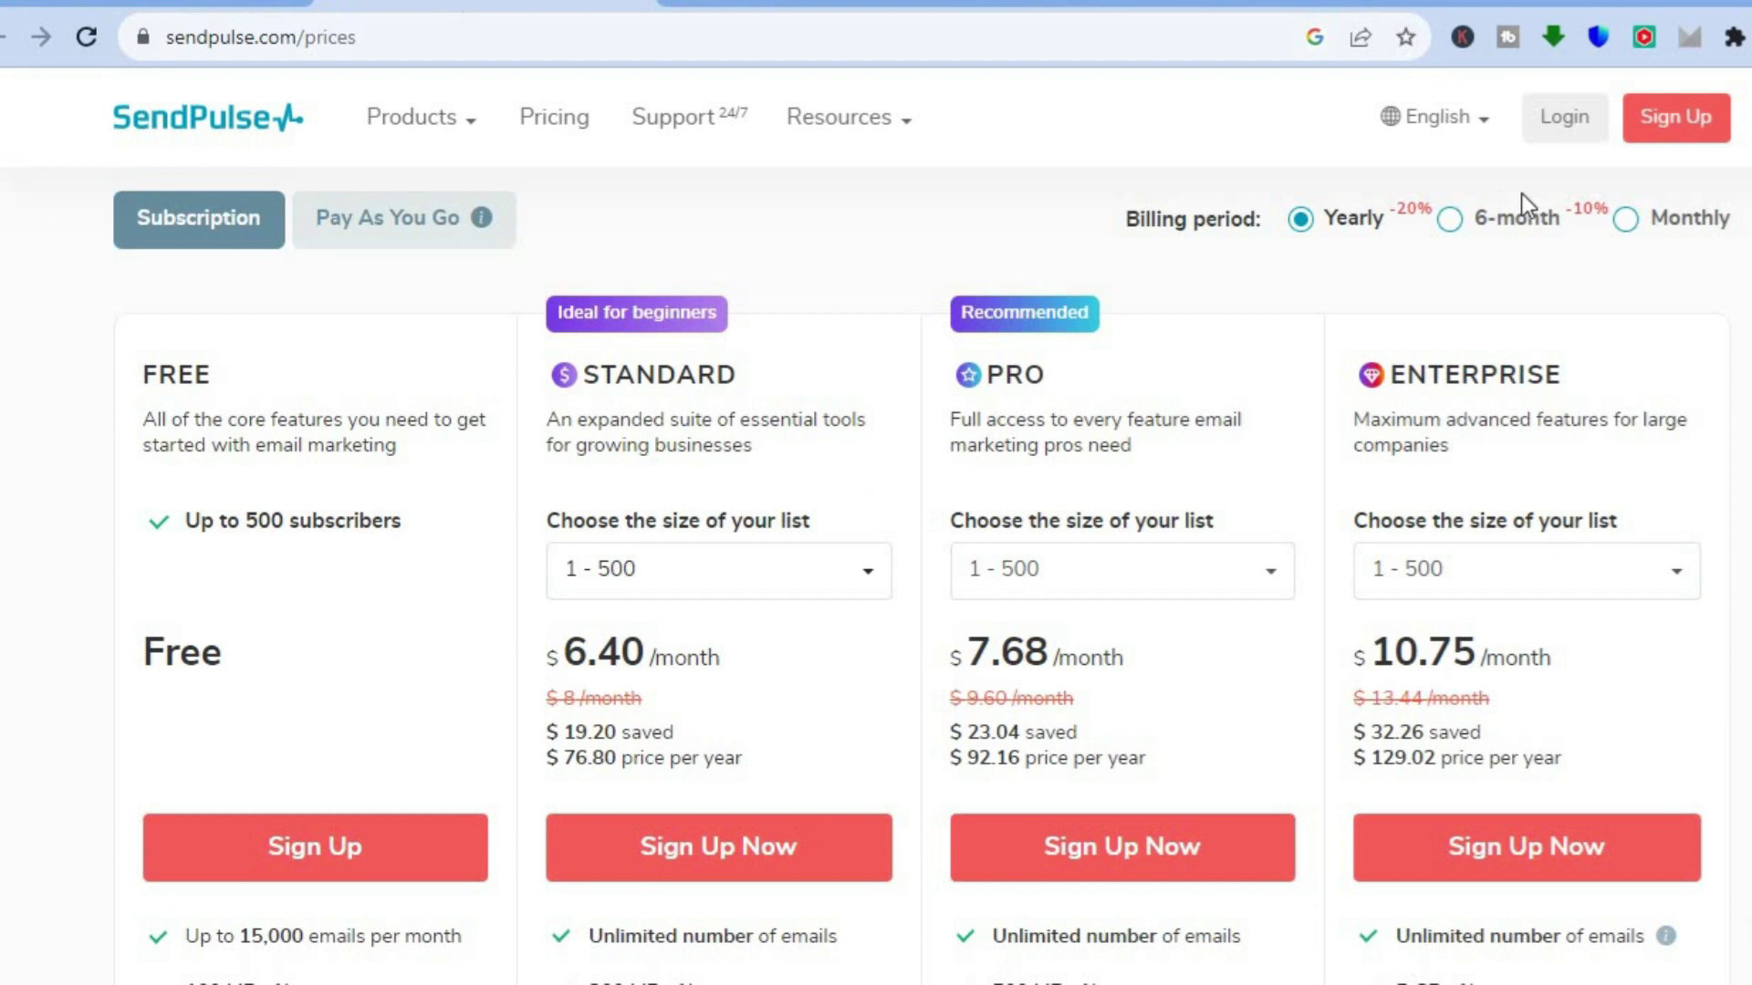
scroll(923, 558, down, 2)
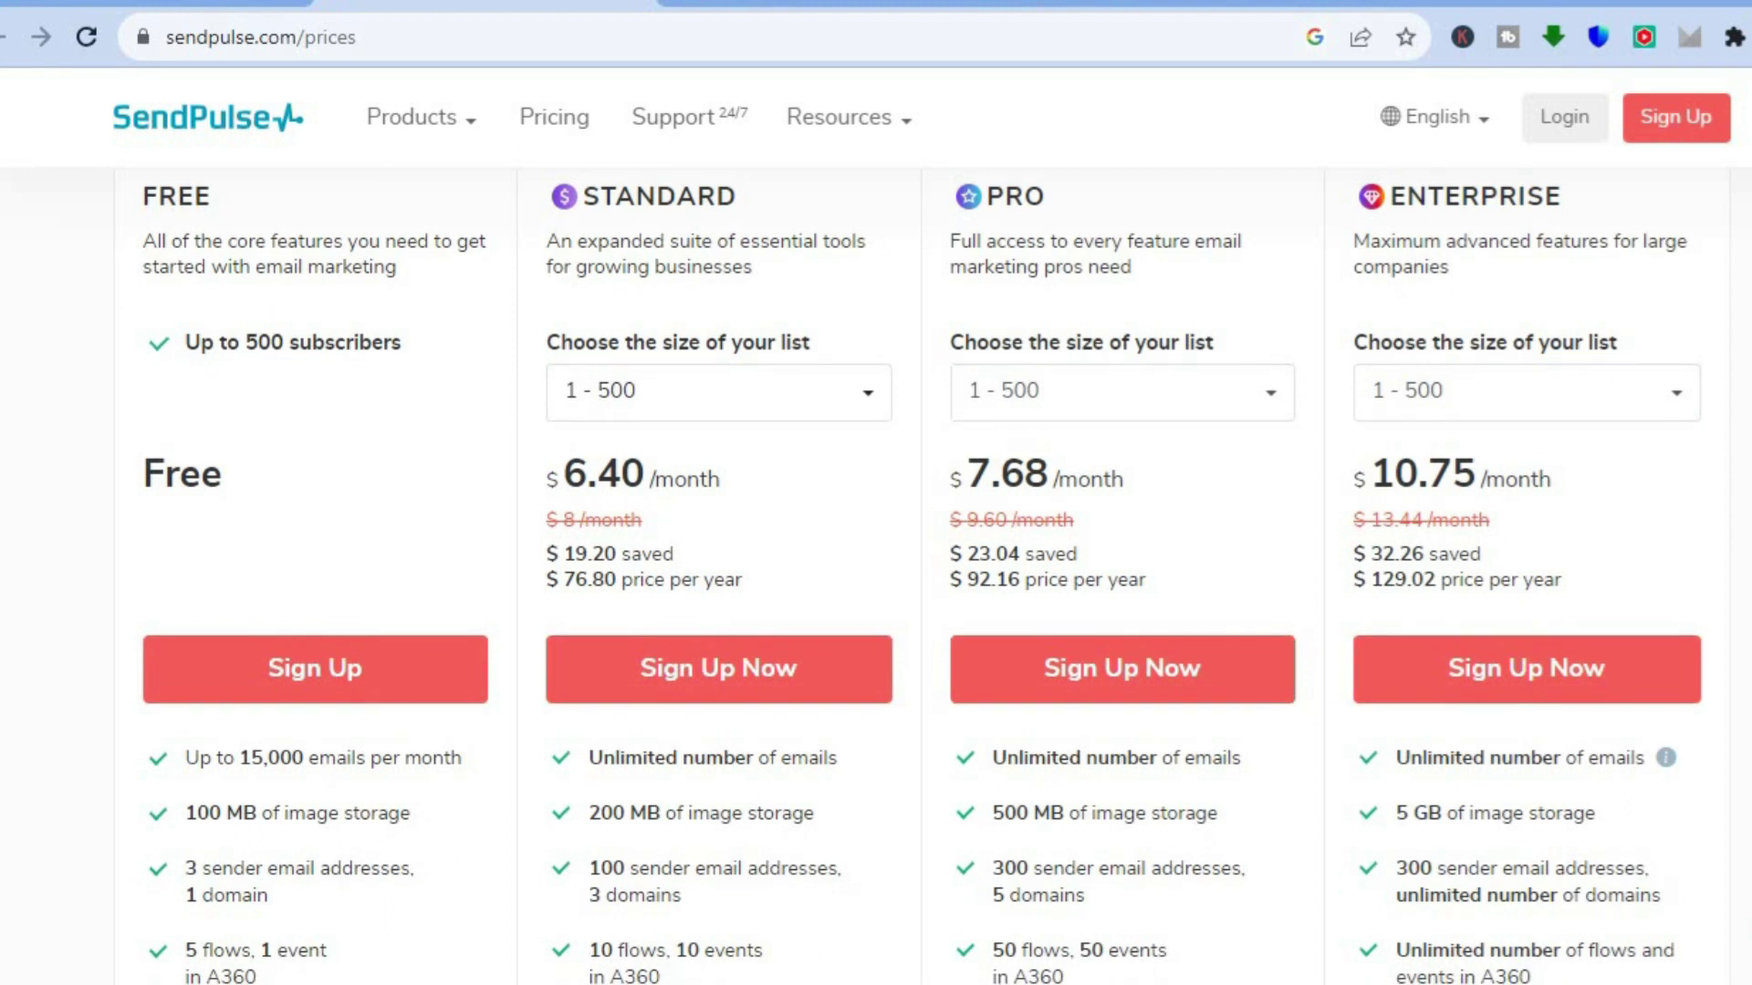
scroll(922, 570, down, 1)
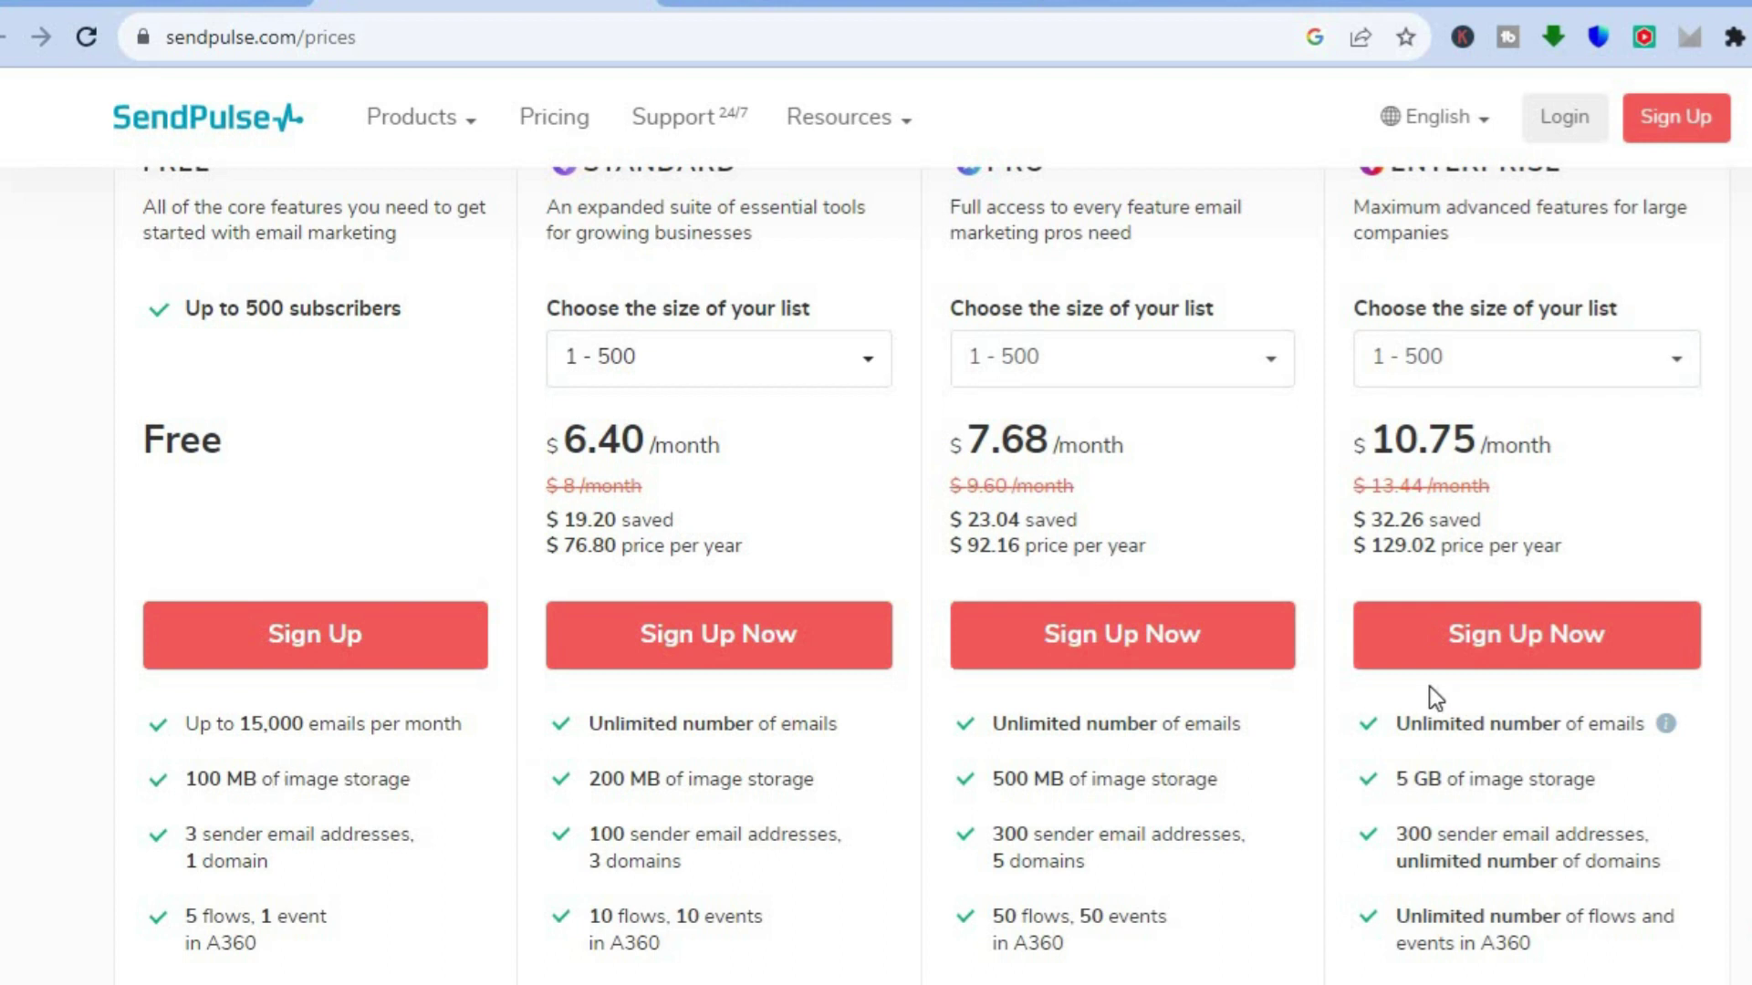
scroll(981, 511, up, 2)
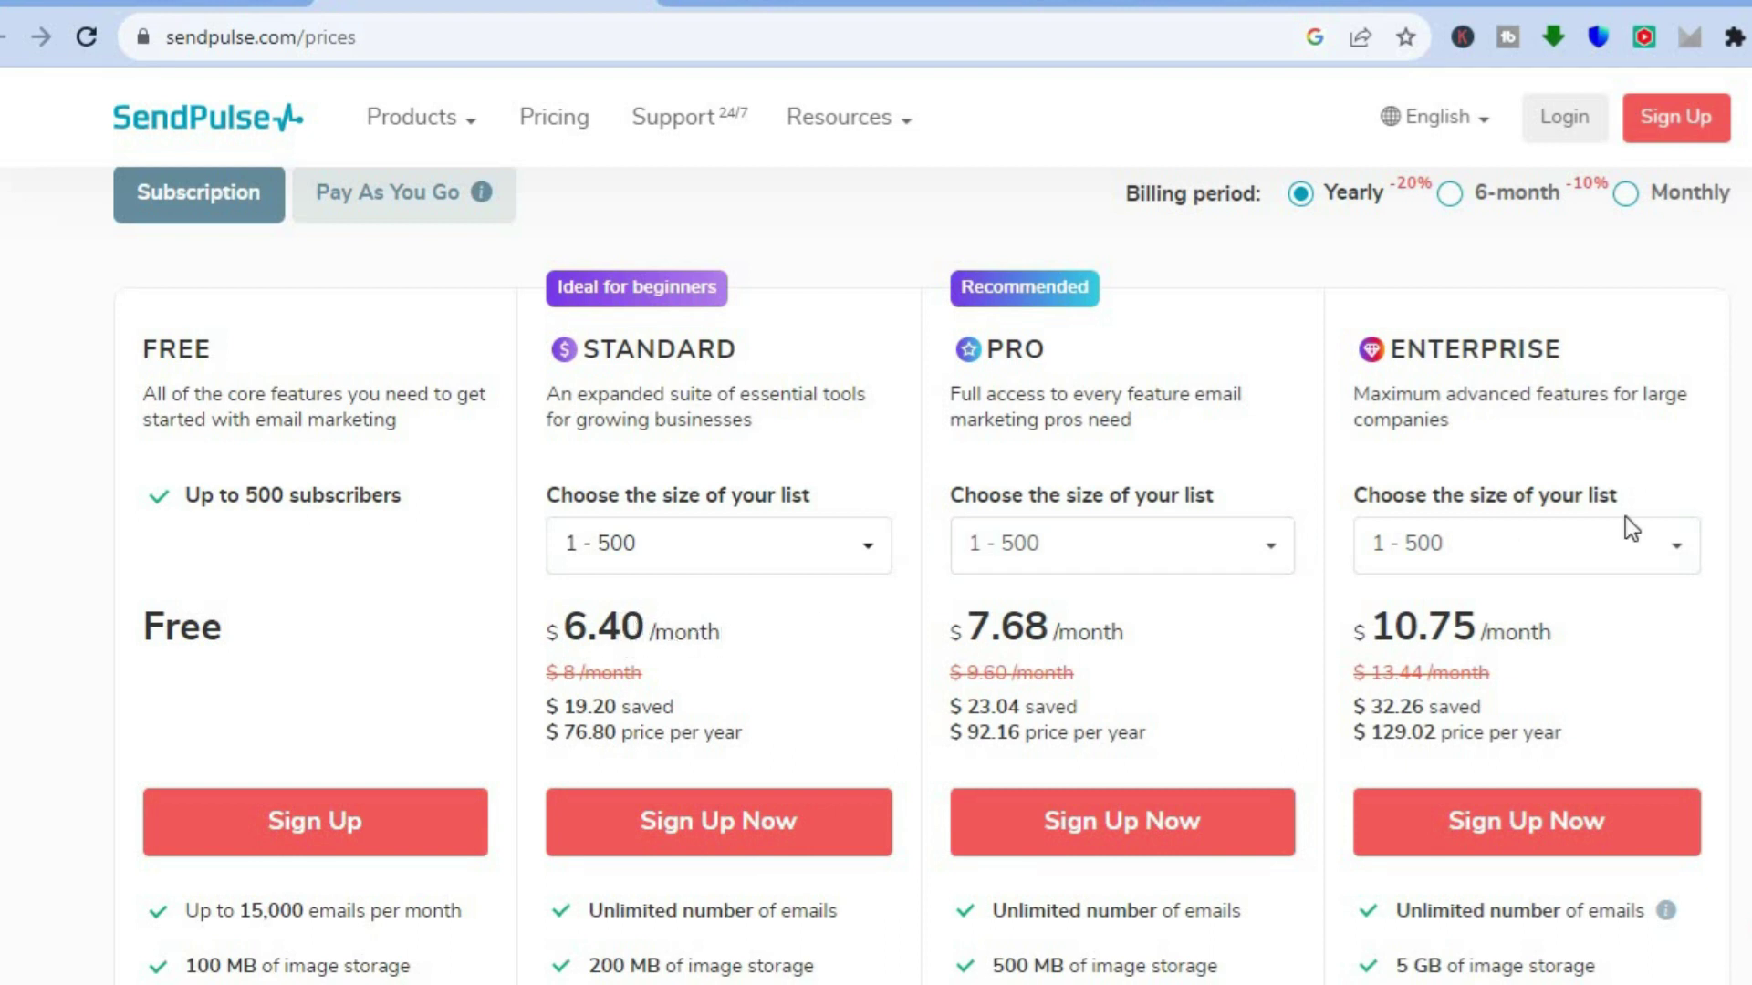
scroll(922, 570, down, 1)
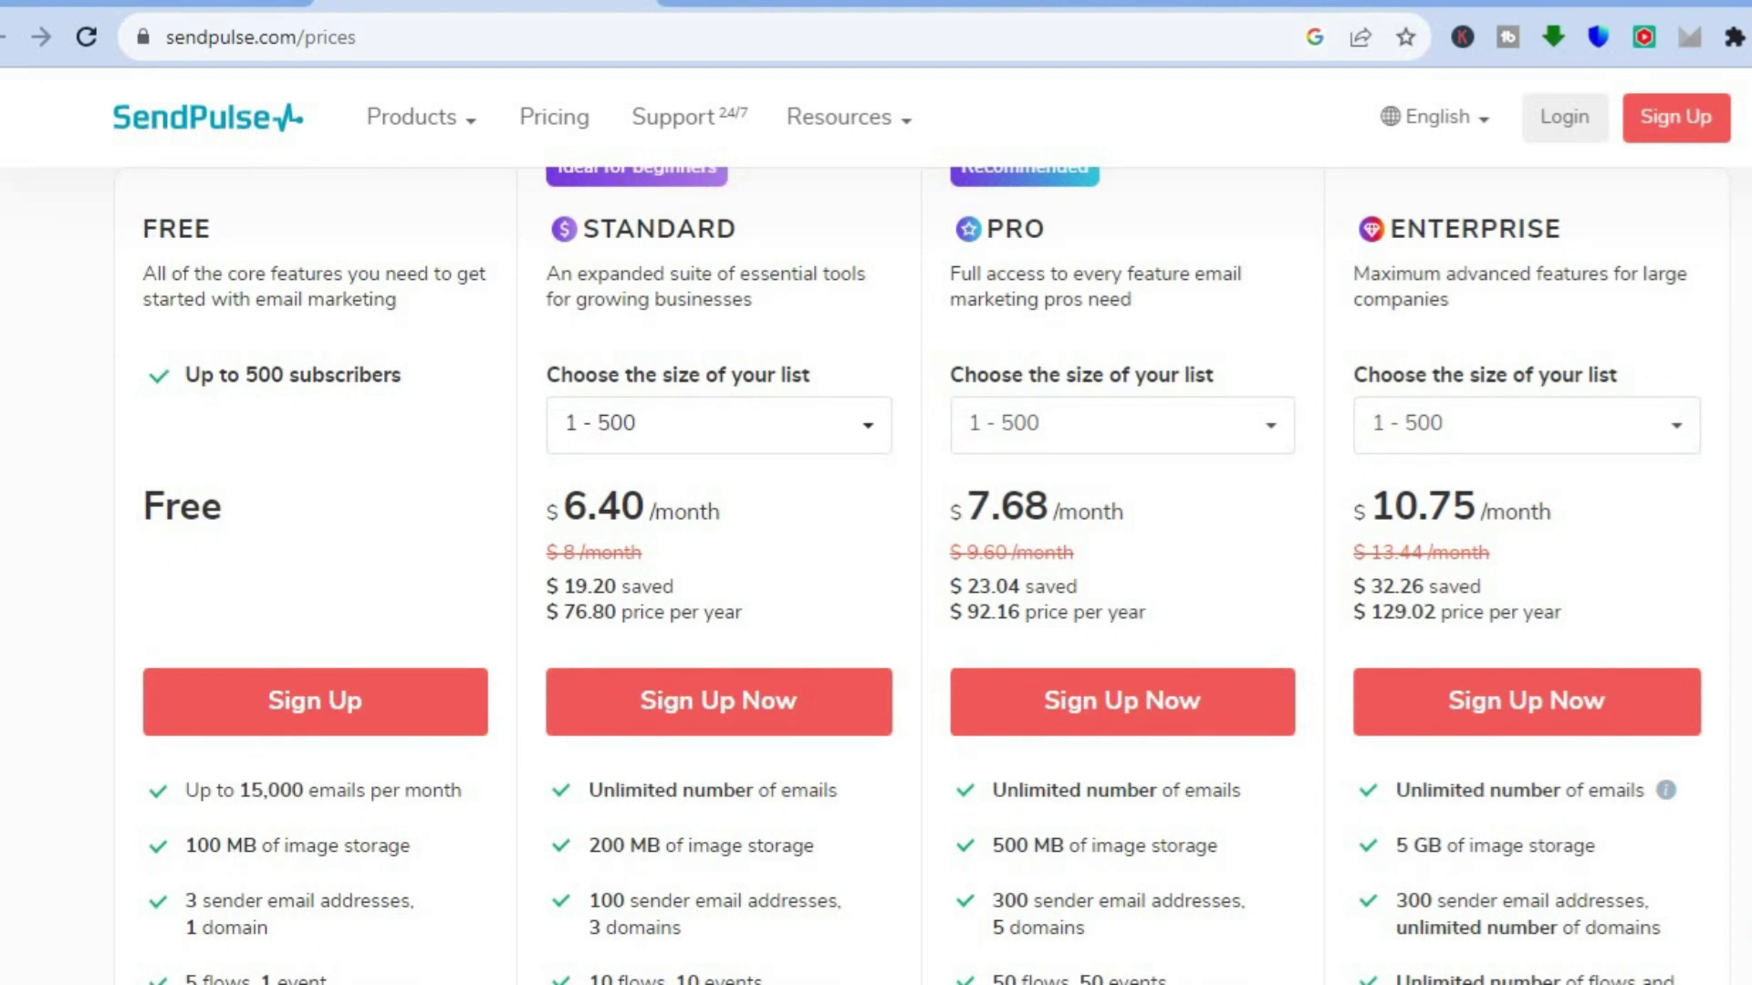
scroll(1549, 376, up, 1)
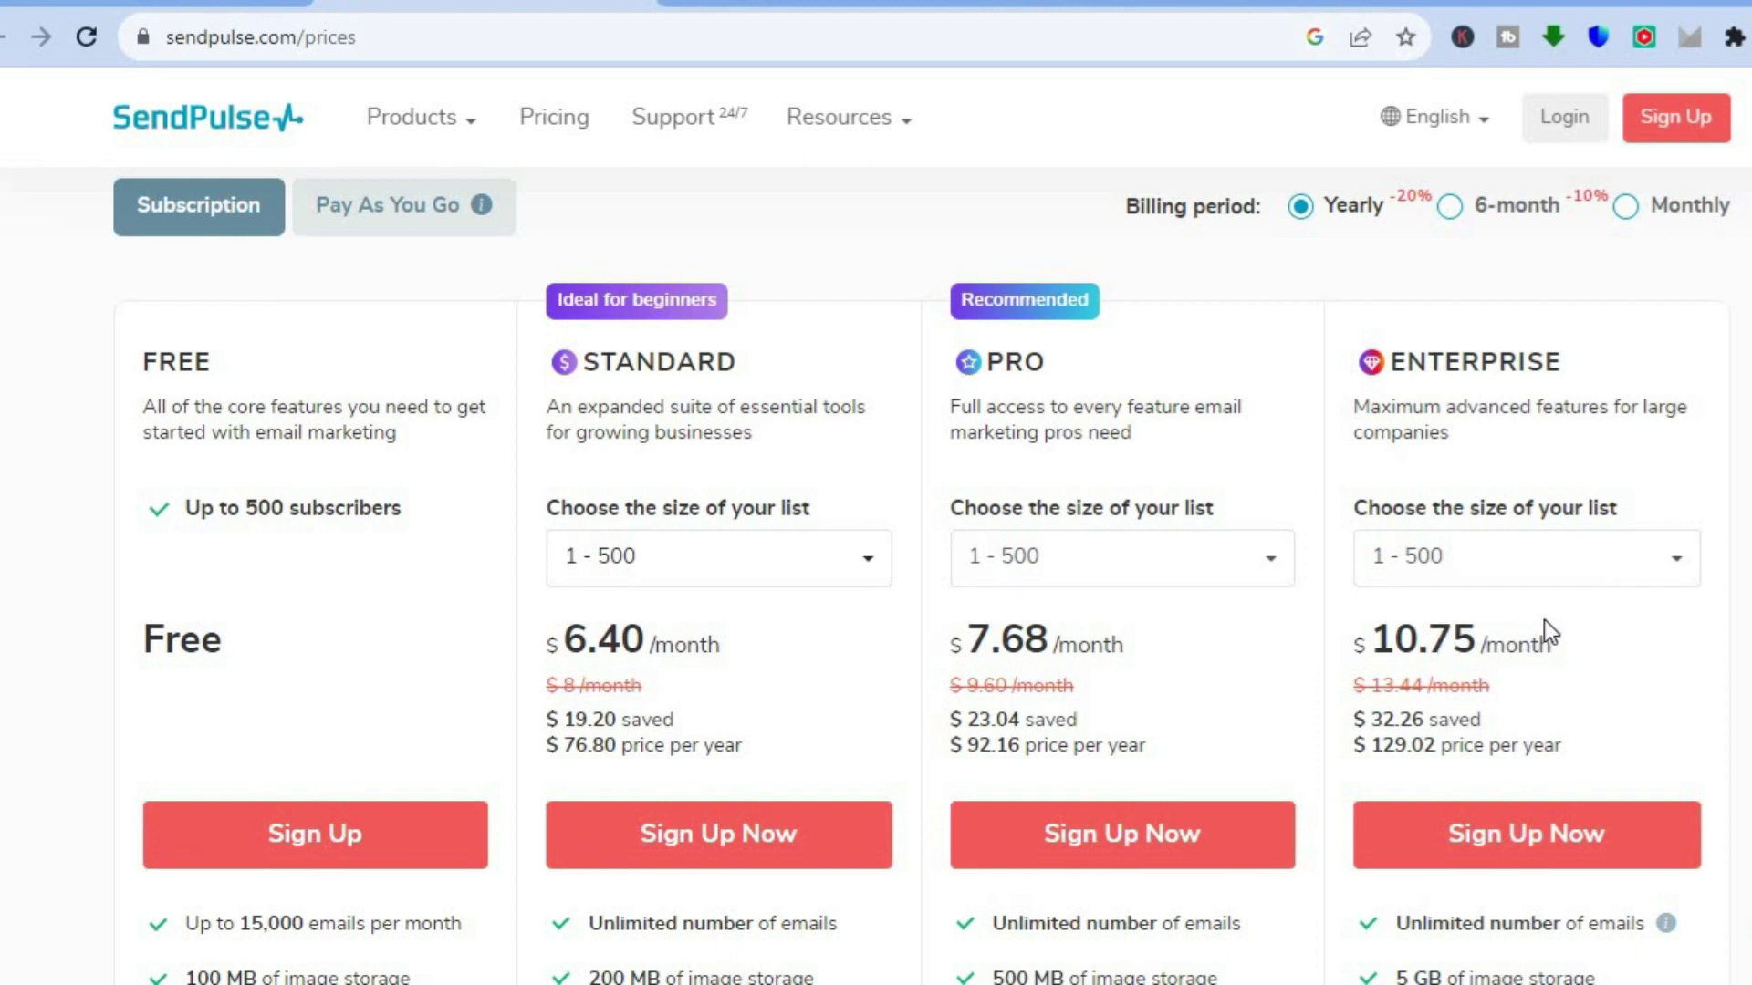
click(1551, 575)
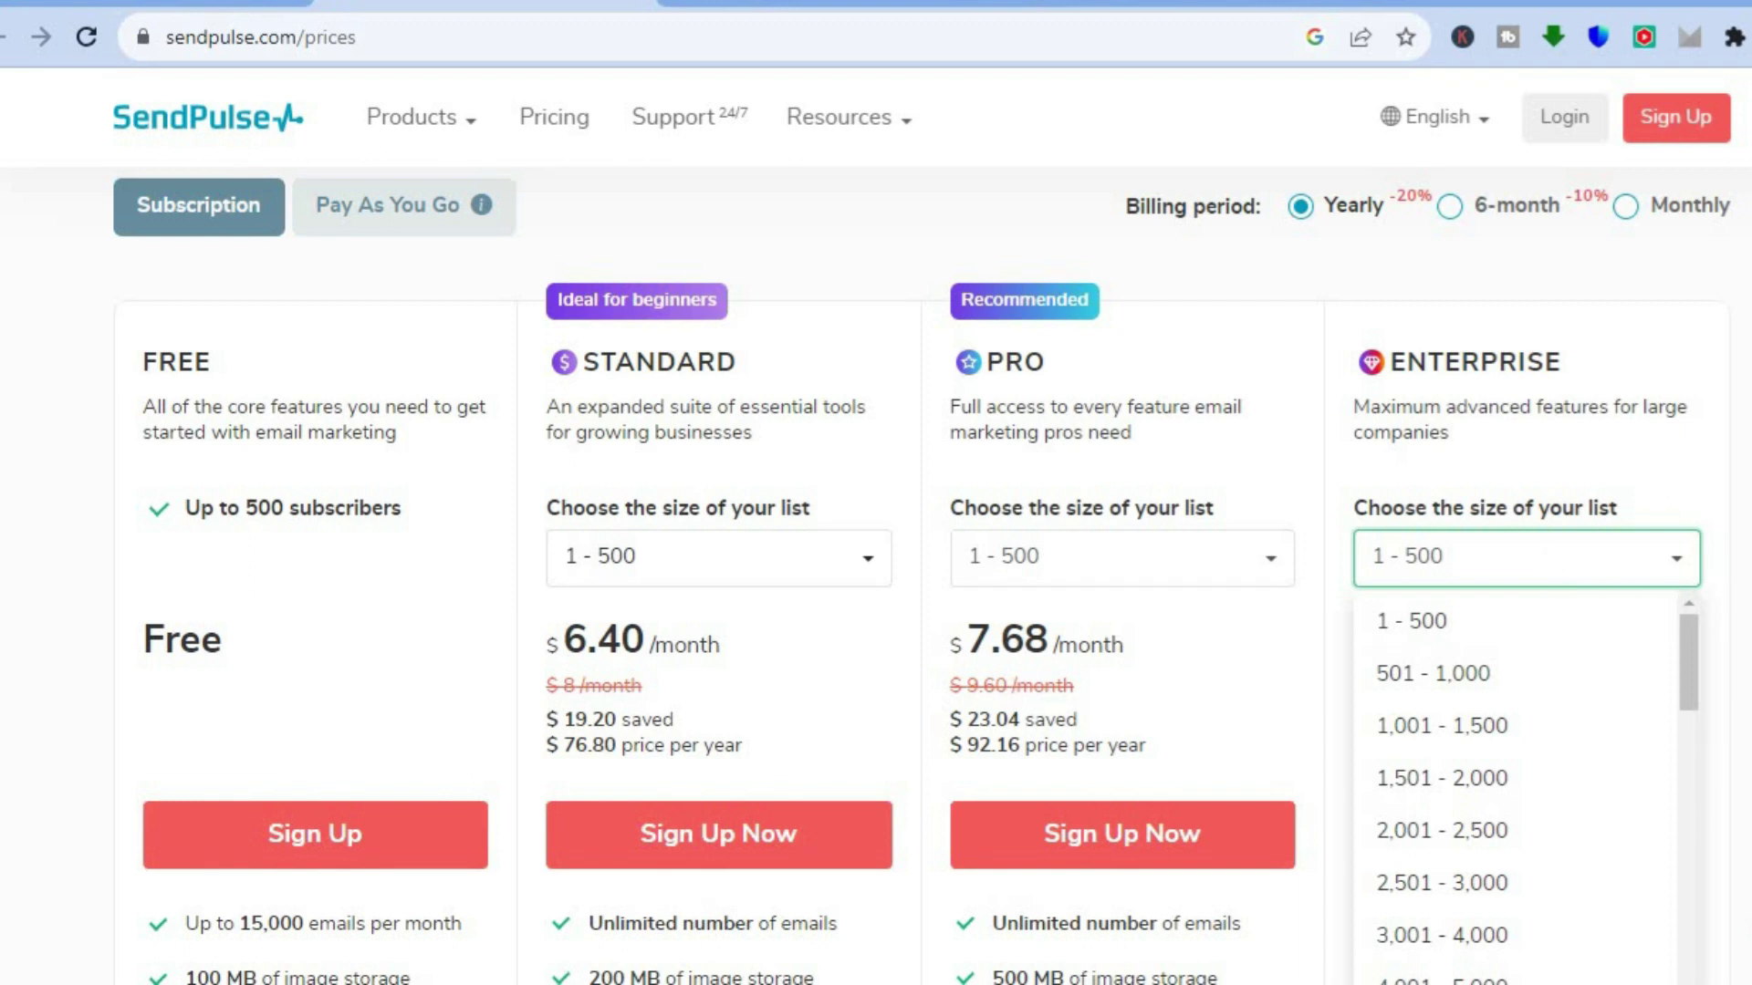
click(1670, 620)
scroll(923, 574, down, 3)
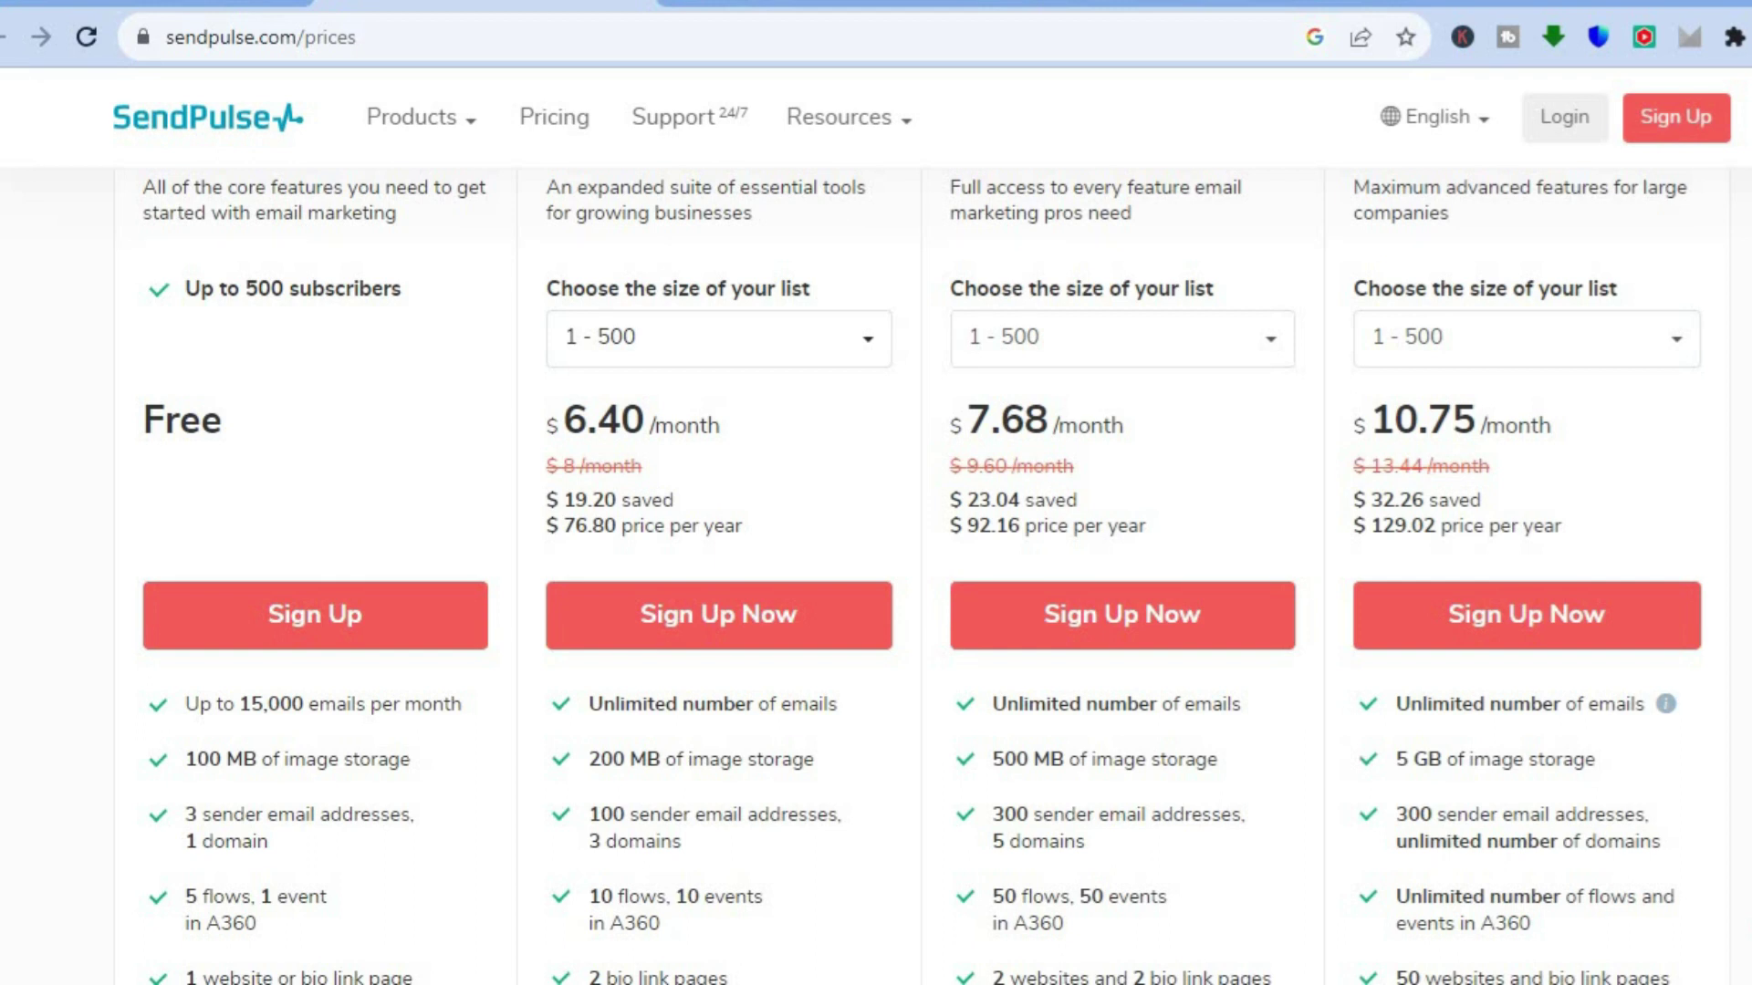
scroll(988, 398, up, 5)
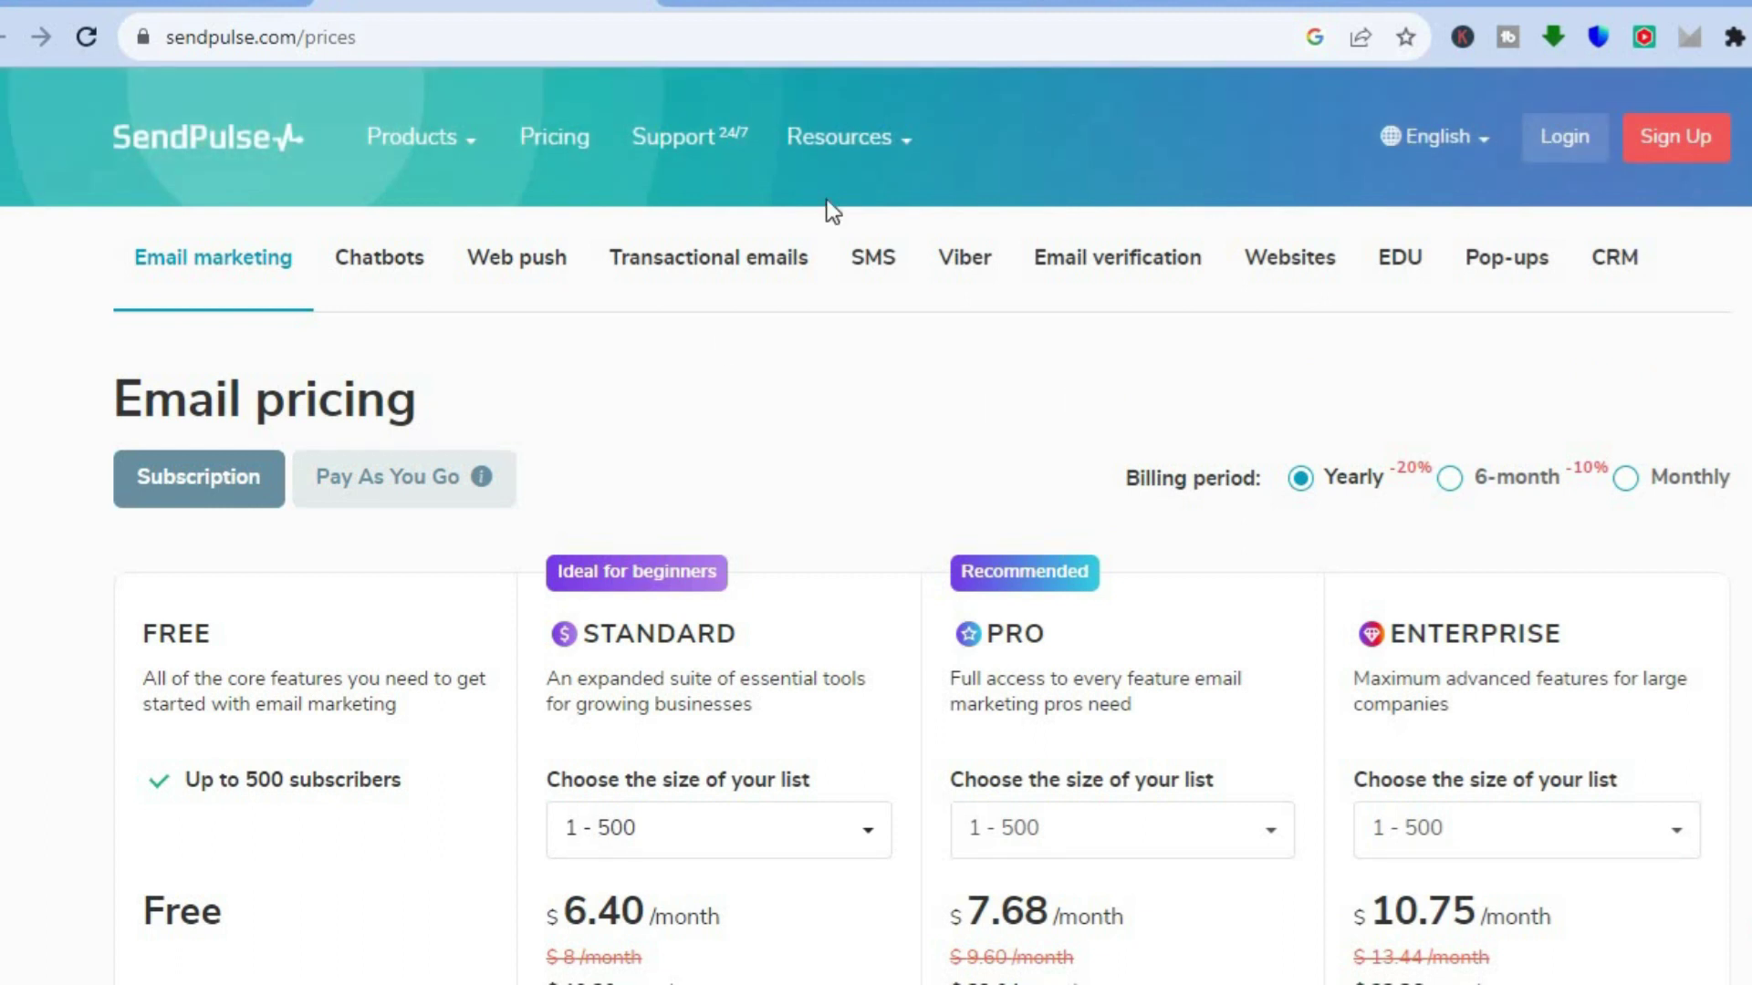
Step: Create a new email campaign from the SendPulse email dashboard and select the "My emails" mailing list
click(789, 4)
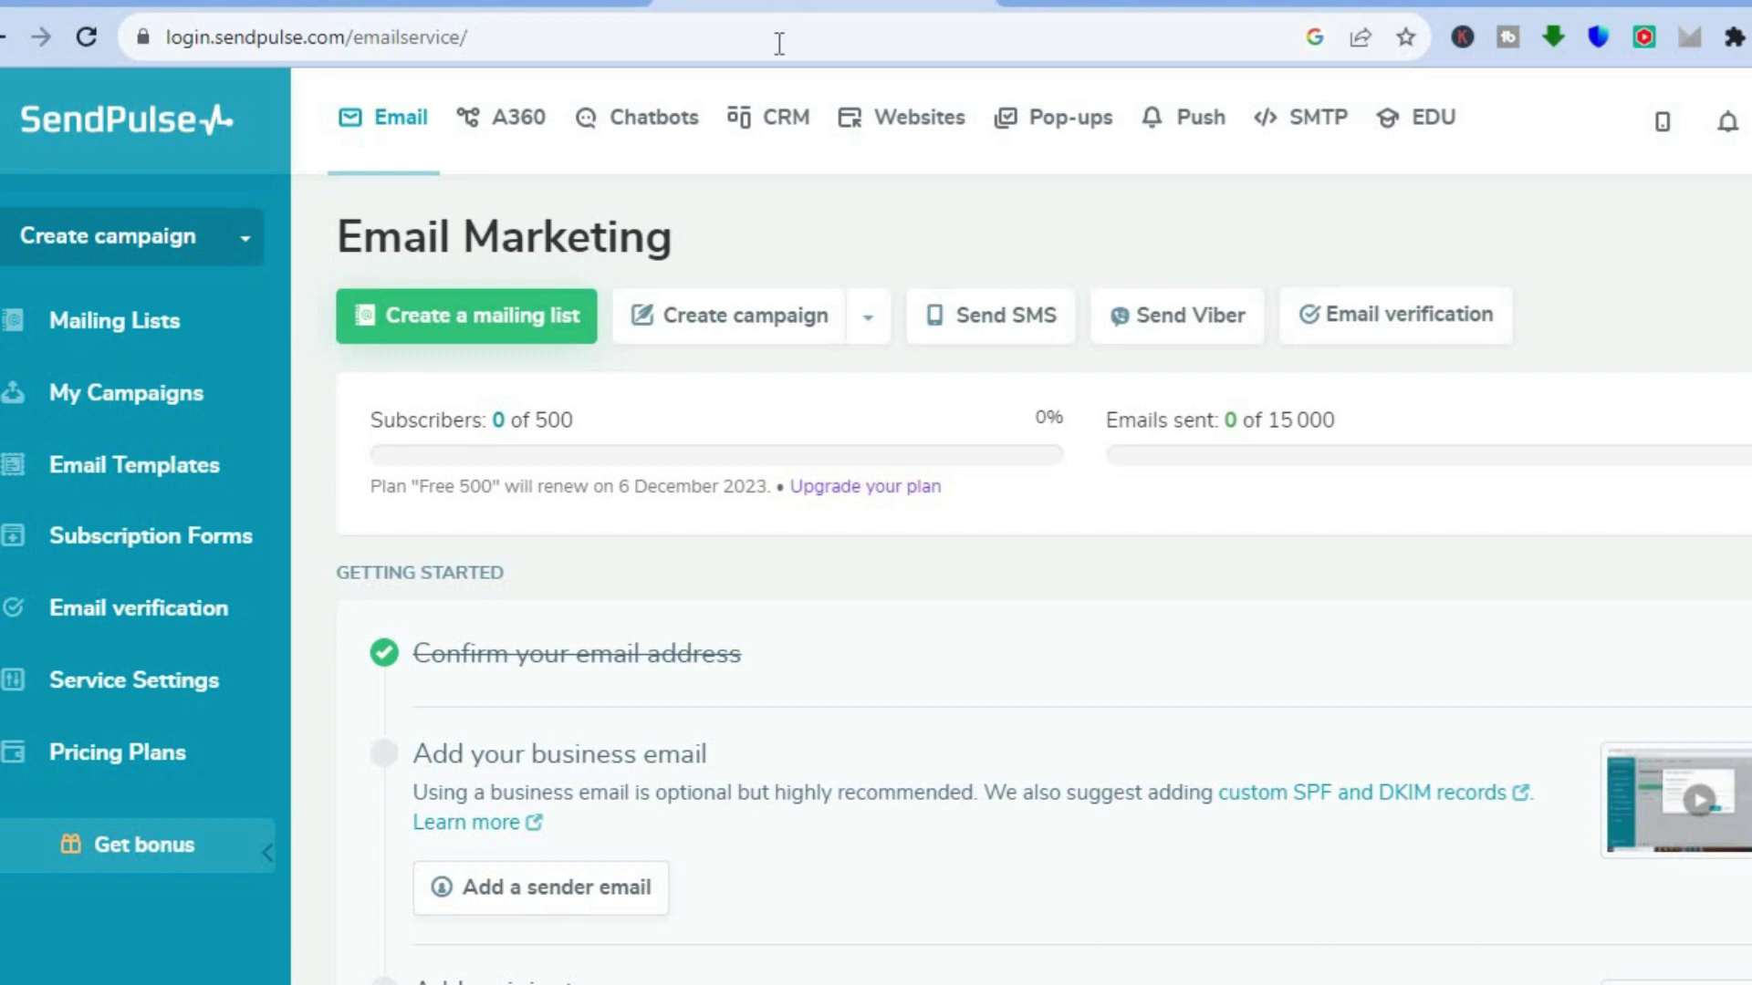
click(755, 327)
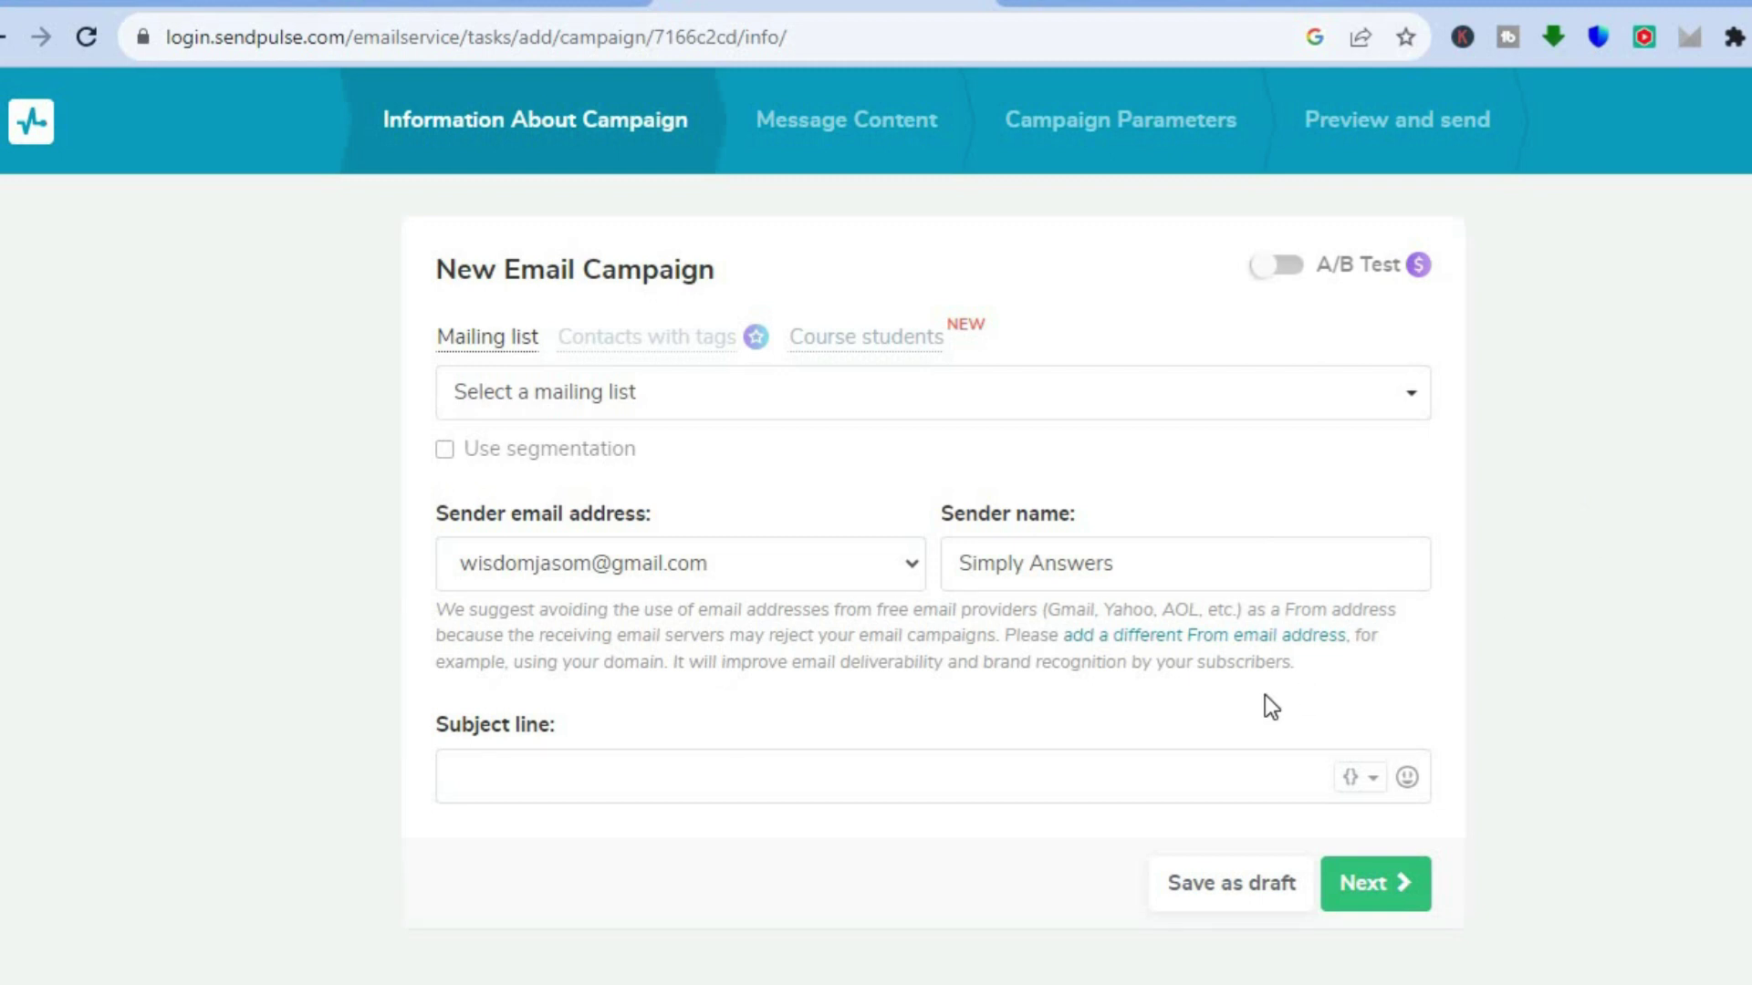
click(1286, 391)
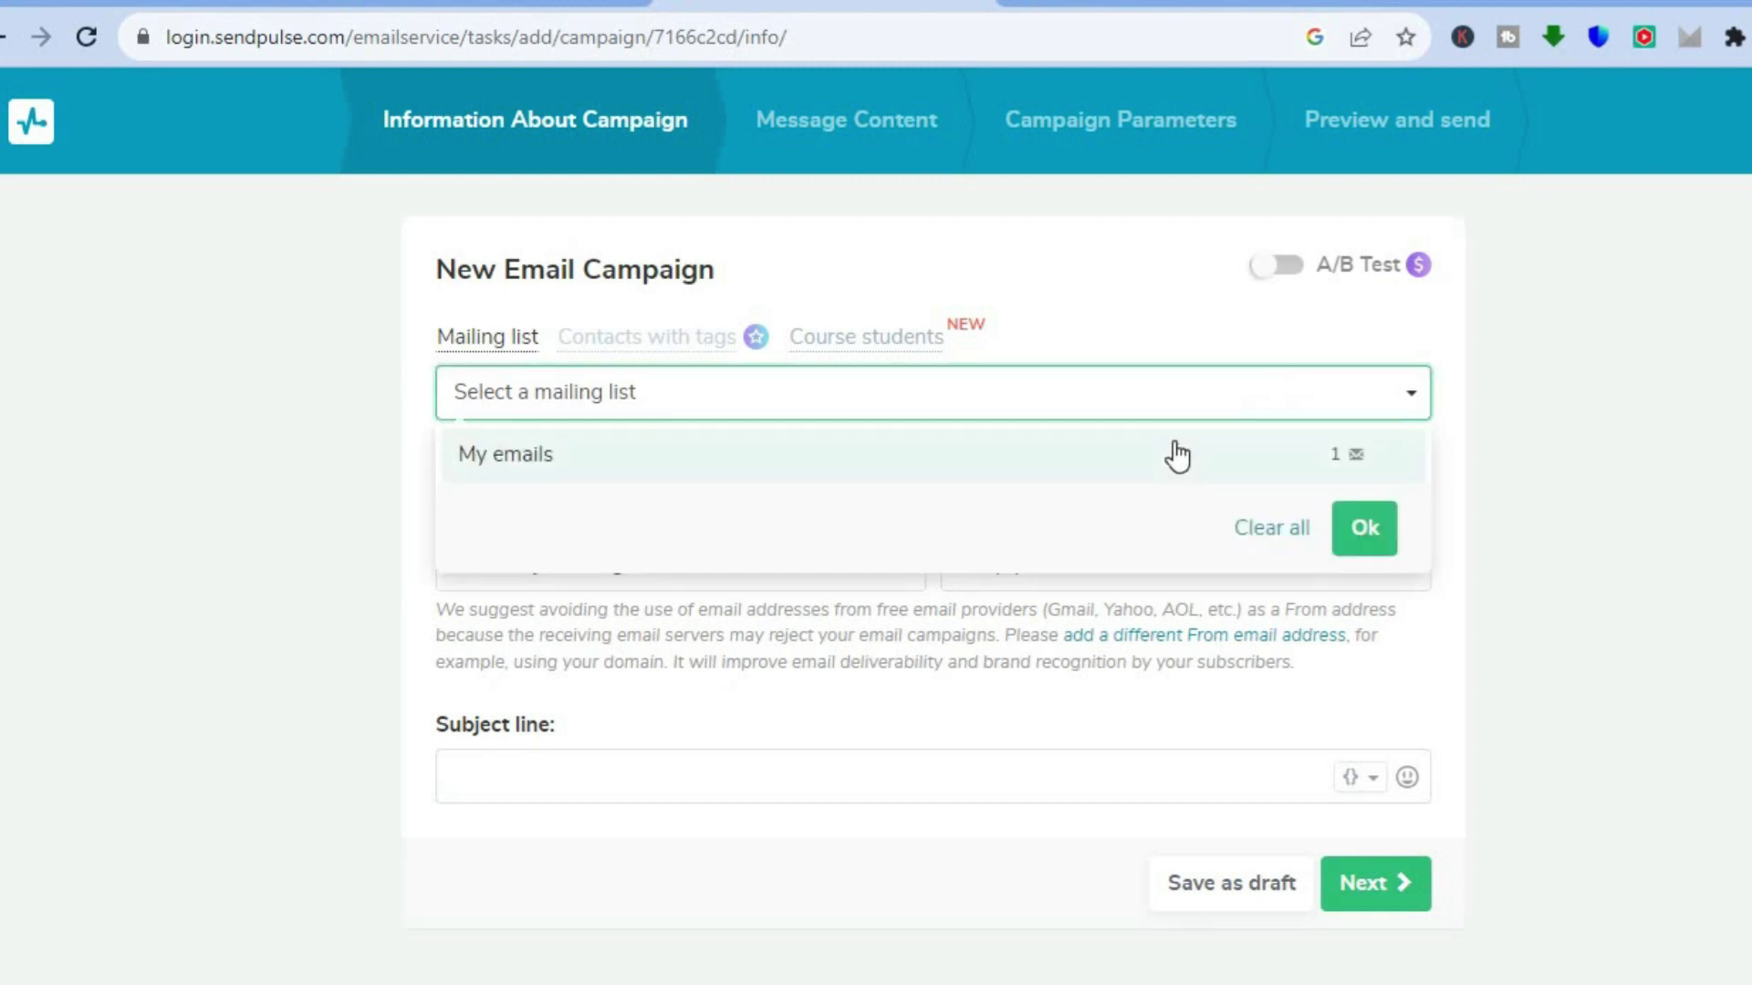
click(1188, 453)
click(1394, 534)
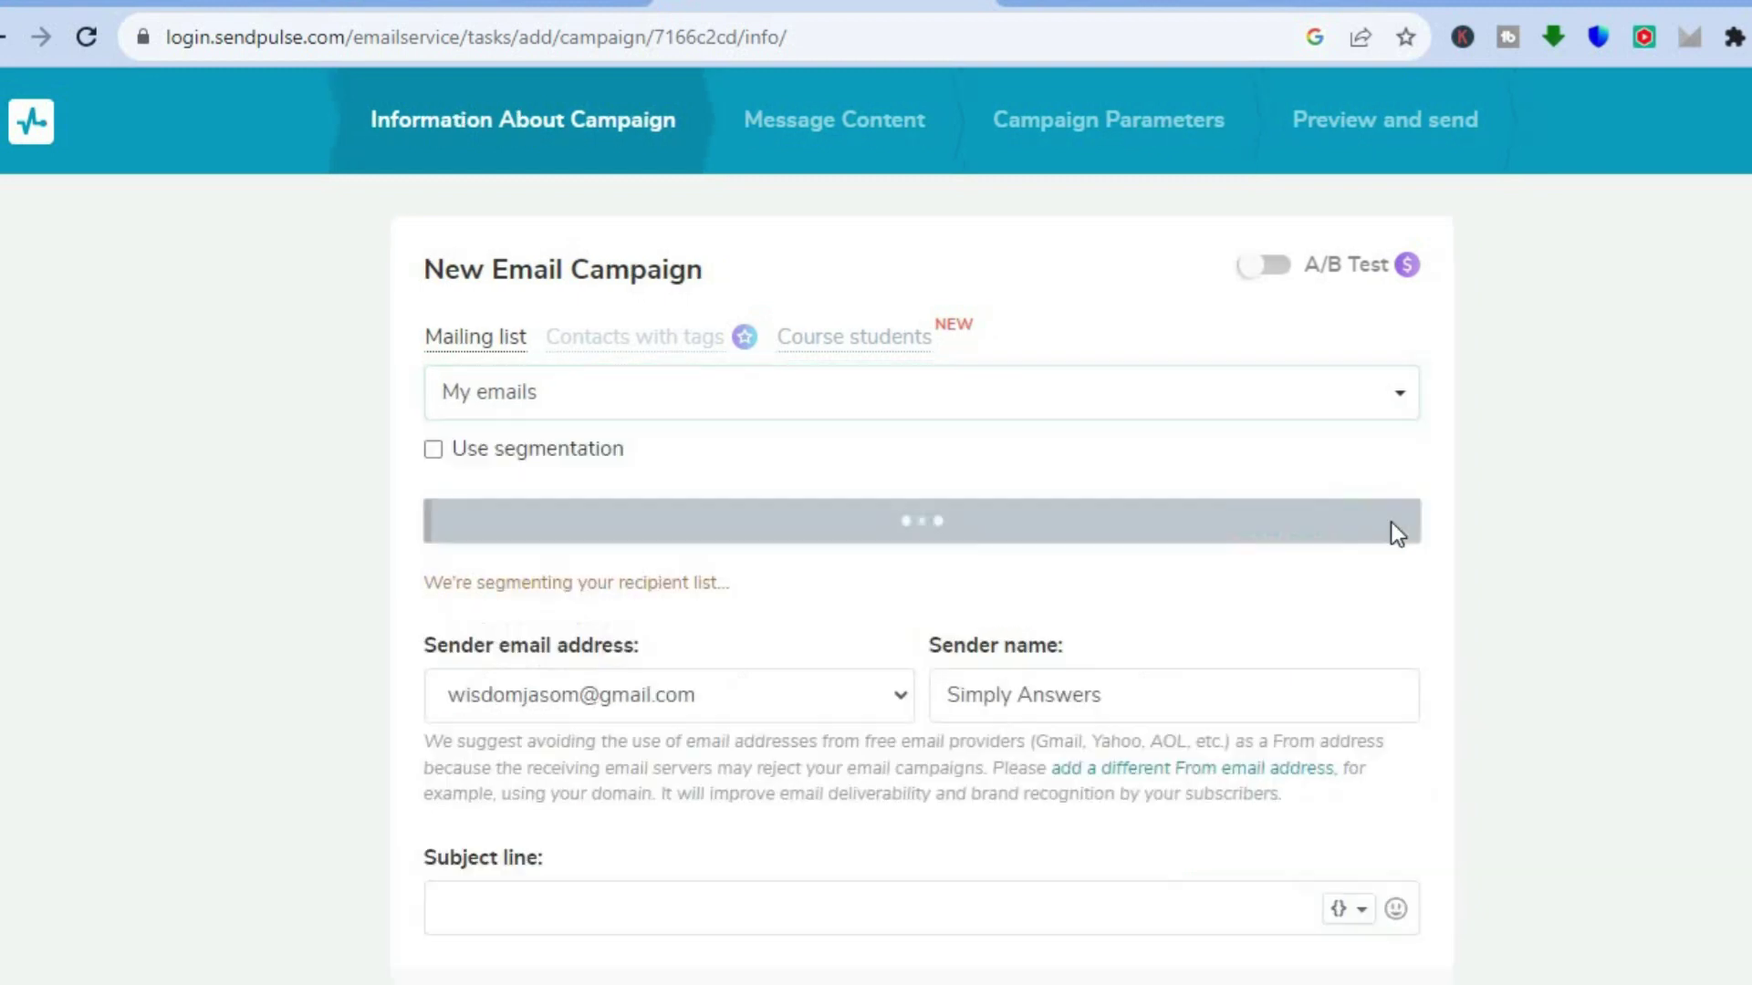
Step: Set the campaign's subject line to "test" and proceed to the message content stage
scroll(923, 581, down, 1)
click(1376, 917)
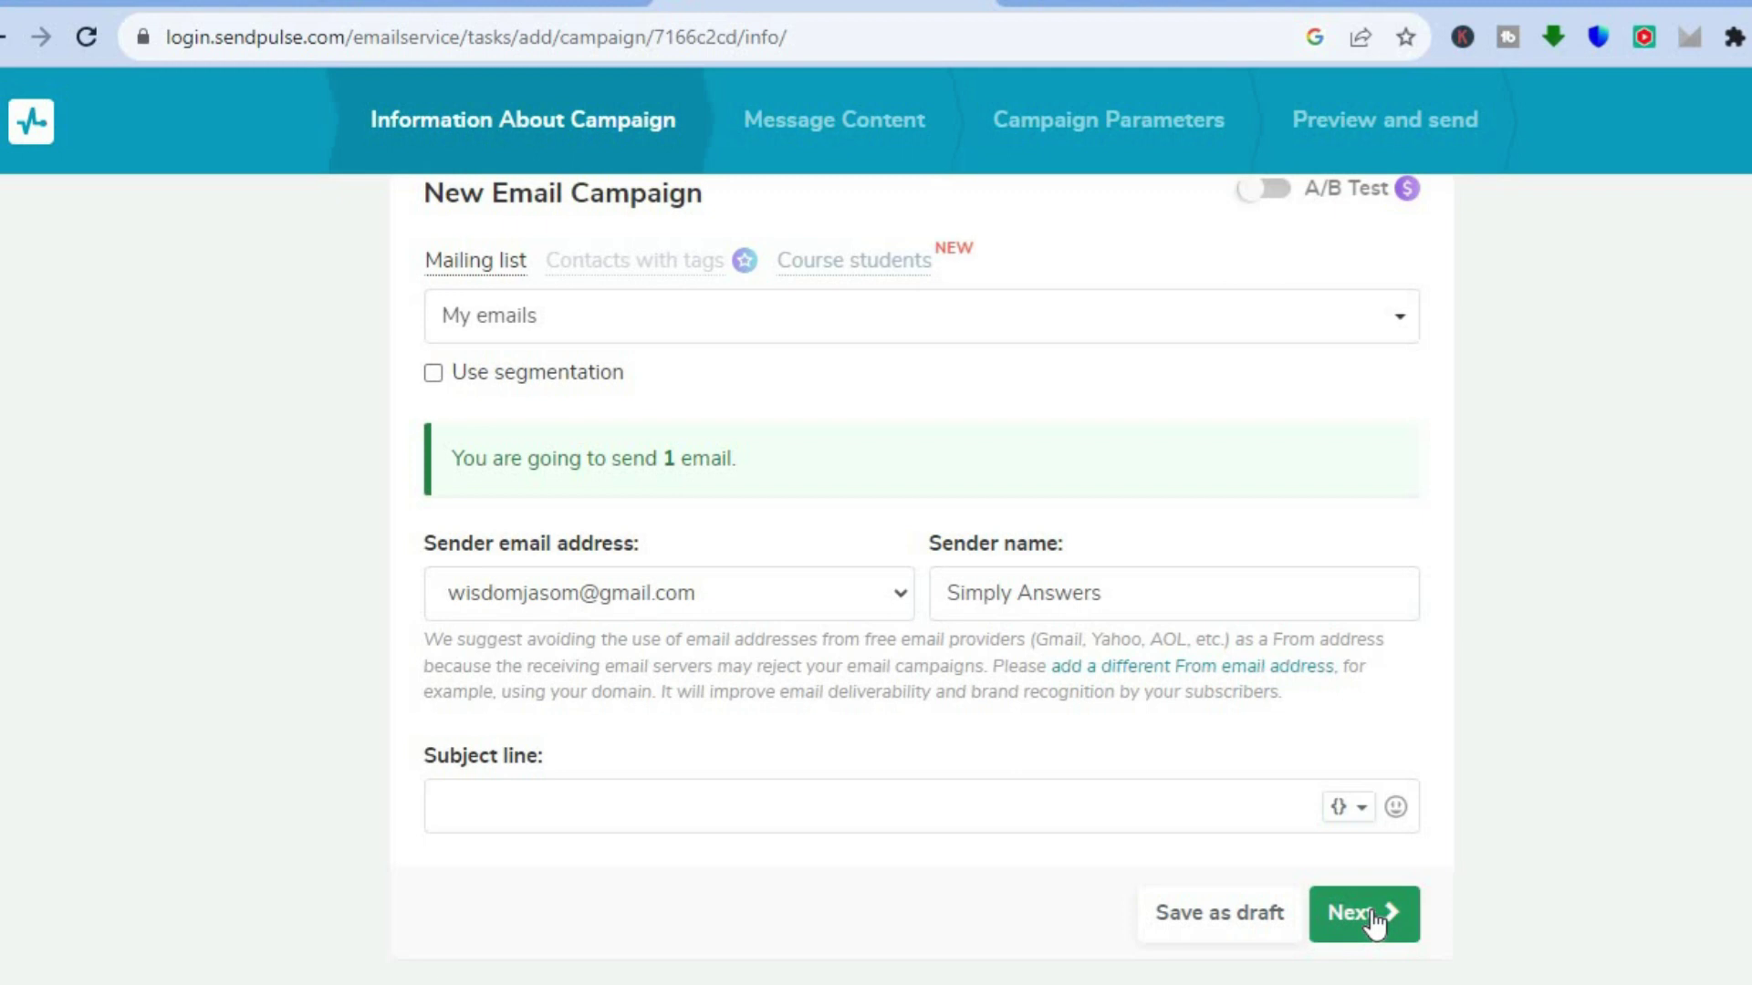
click(937, 828)
text(test)
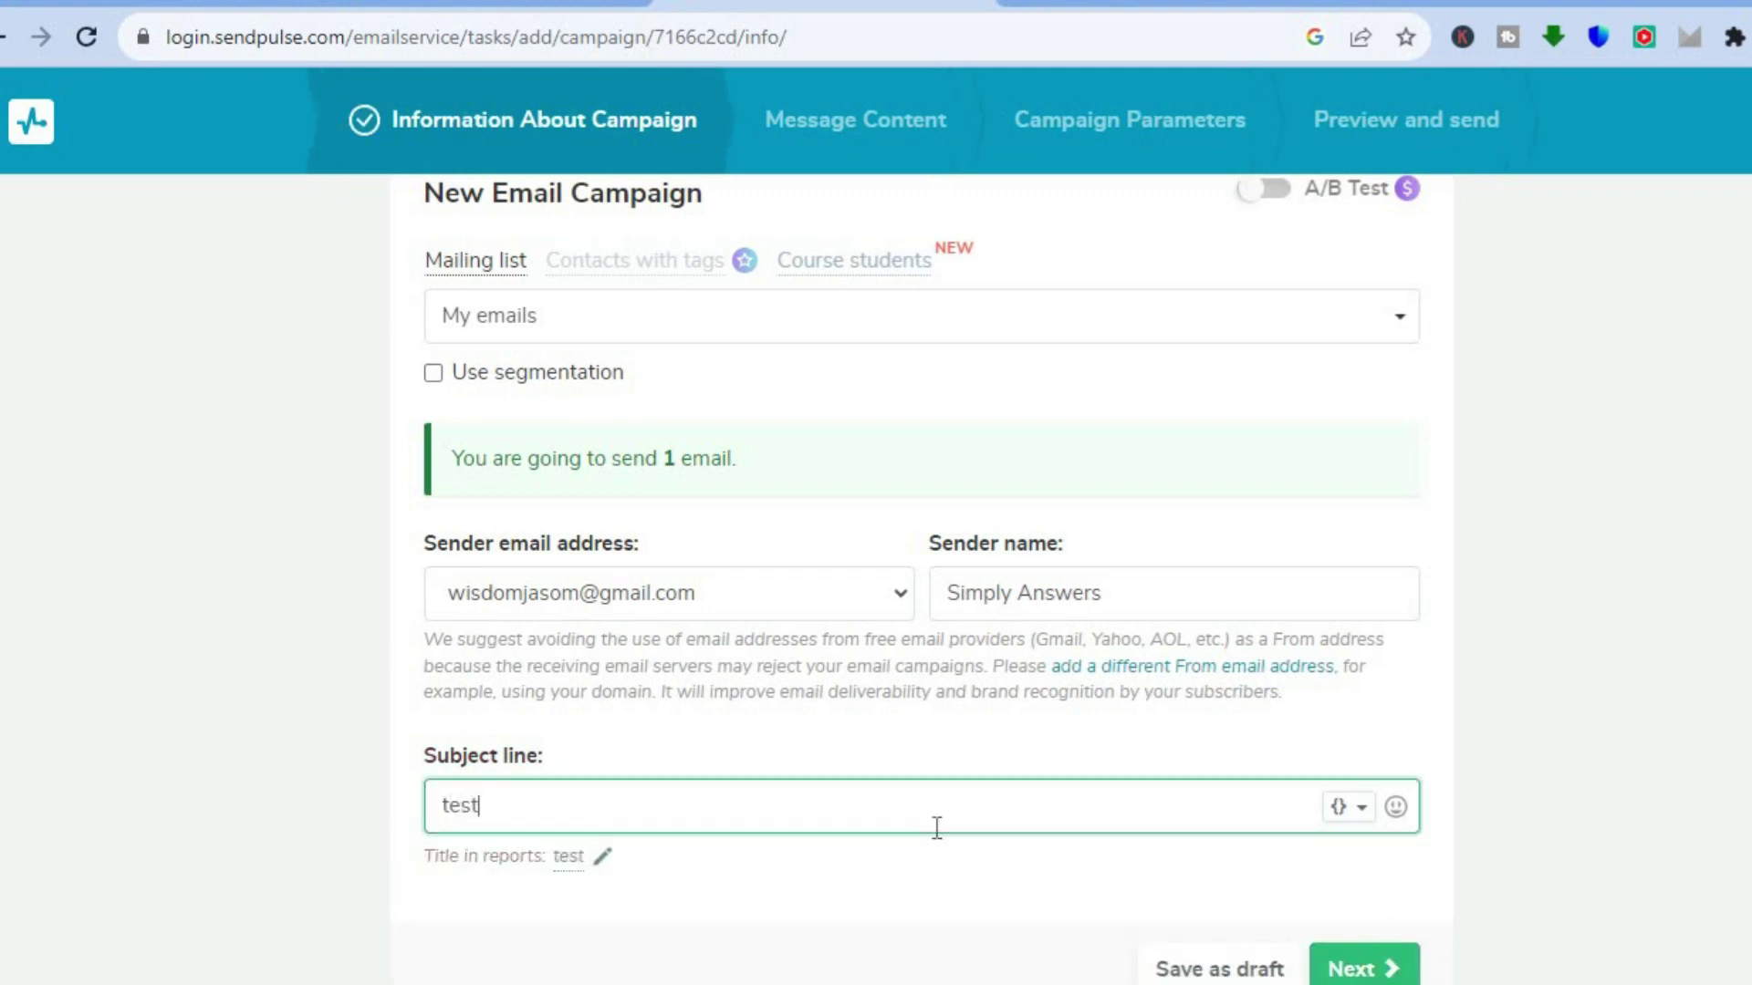
click(1386, 967)
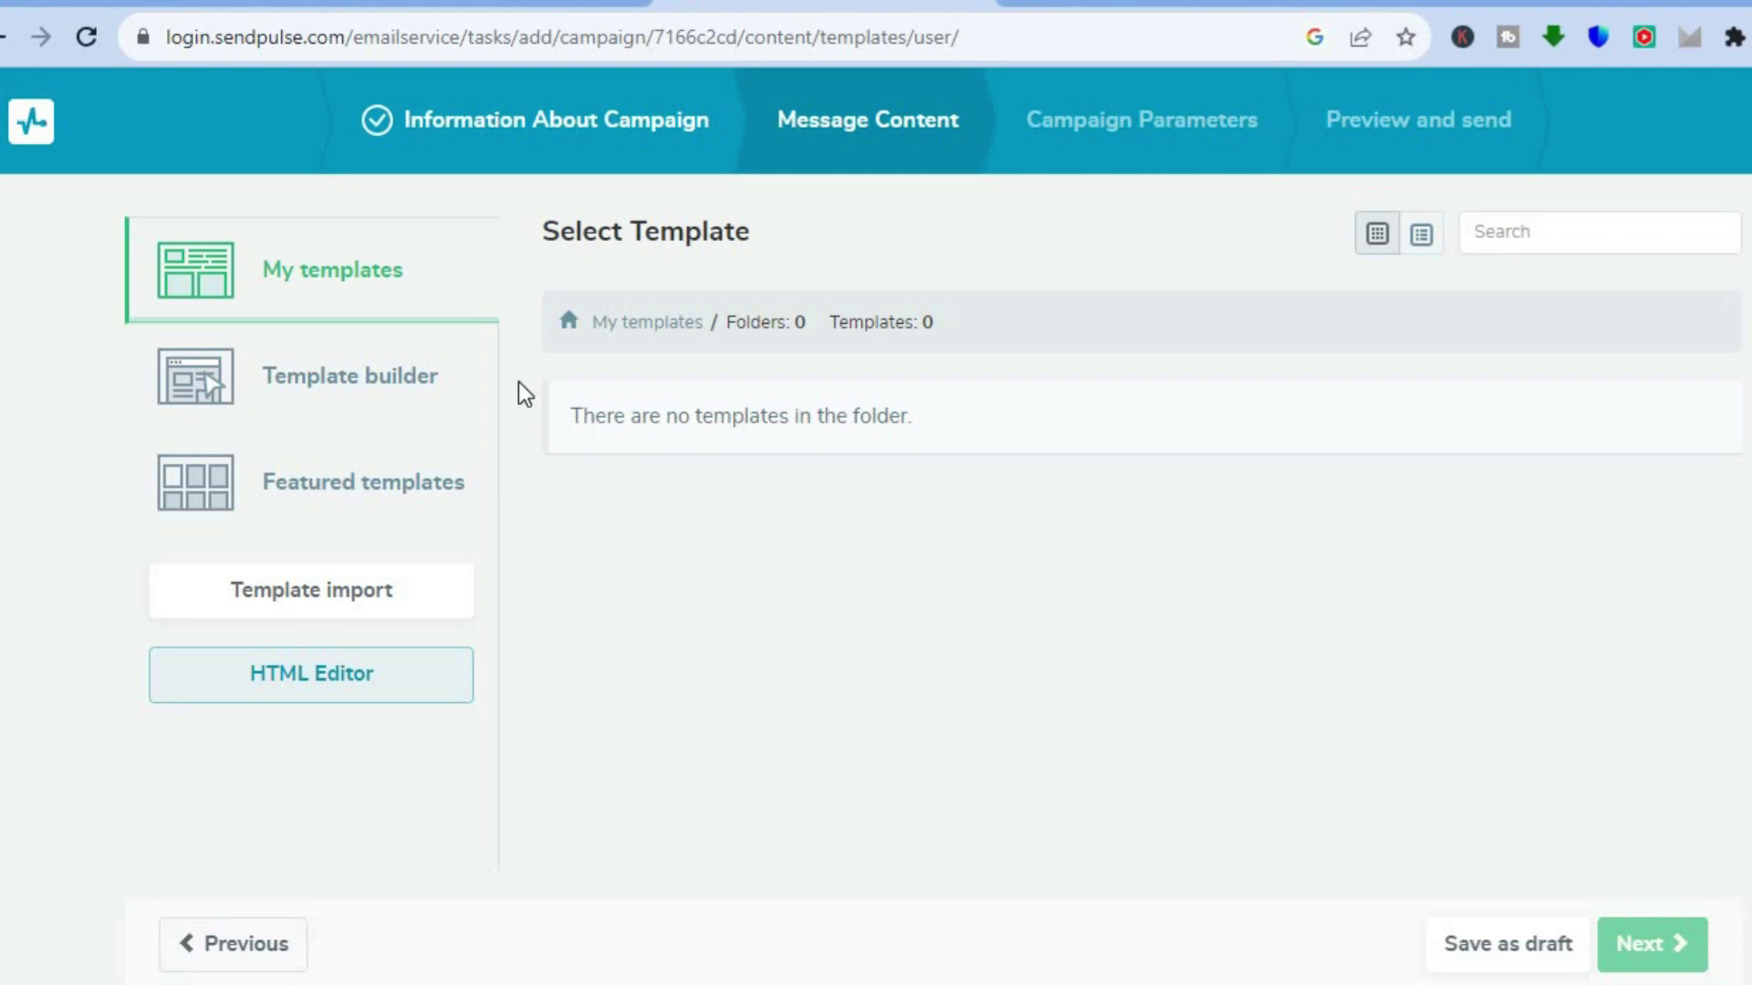
Step: Look through the template builder structures and the featured email templates
click(375, 394)
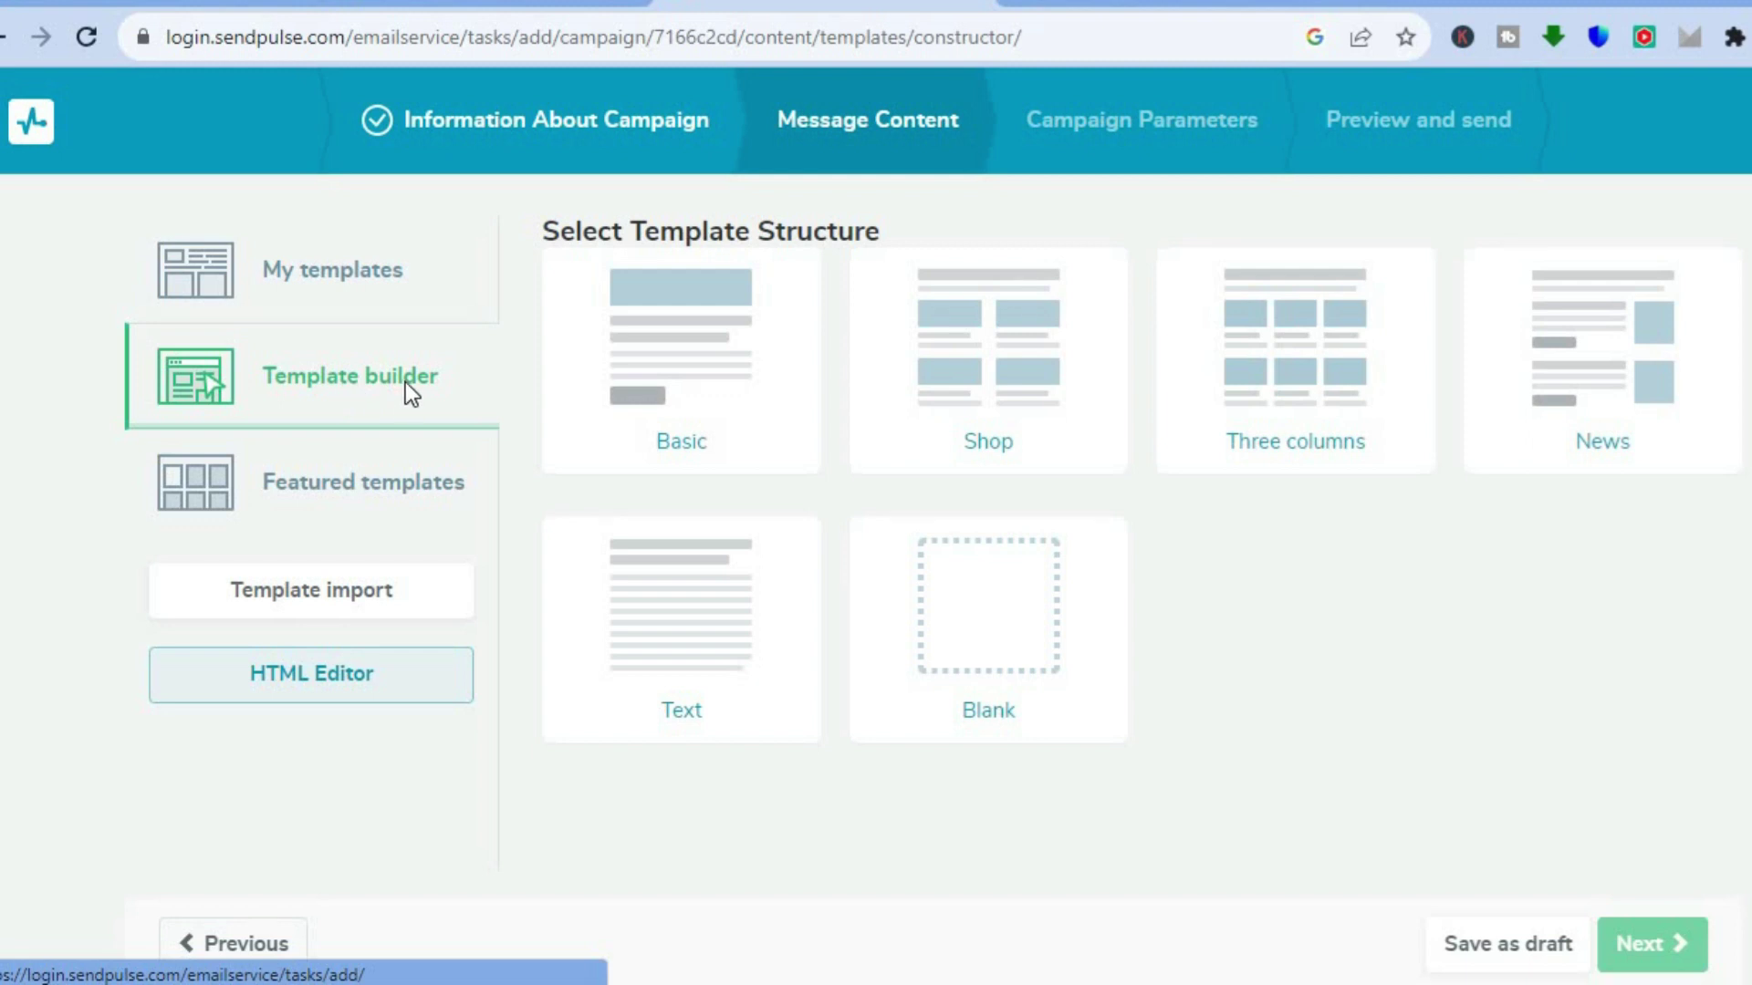
click(418, 491)
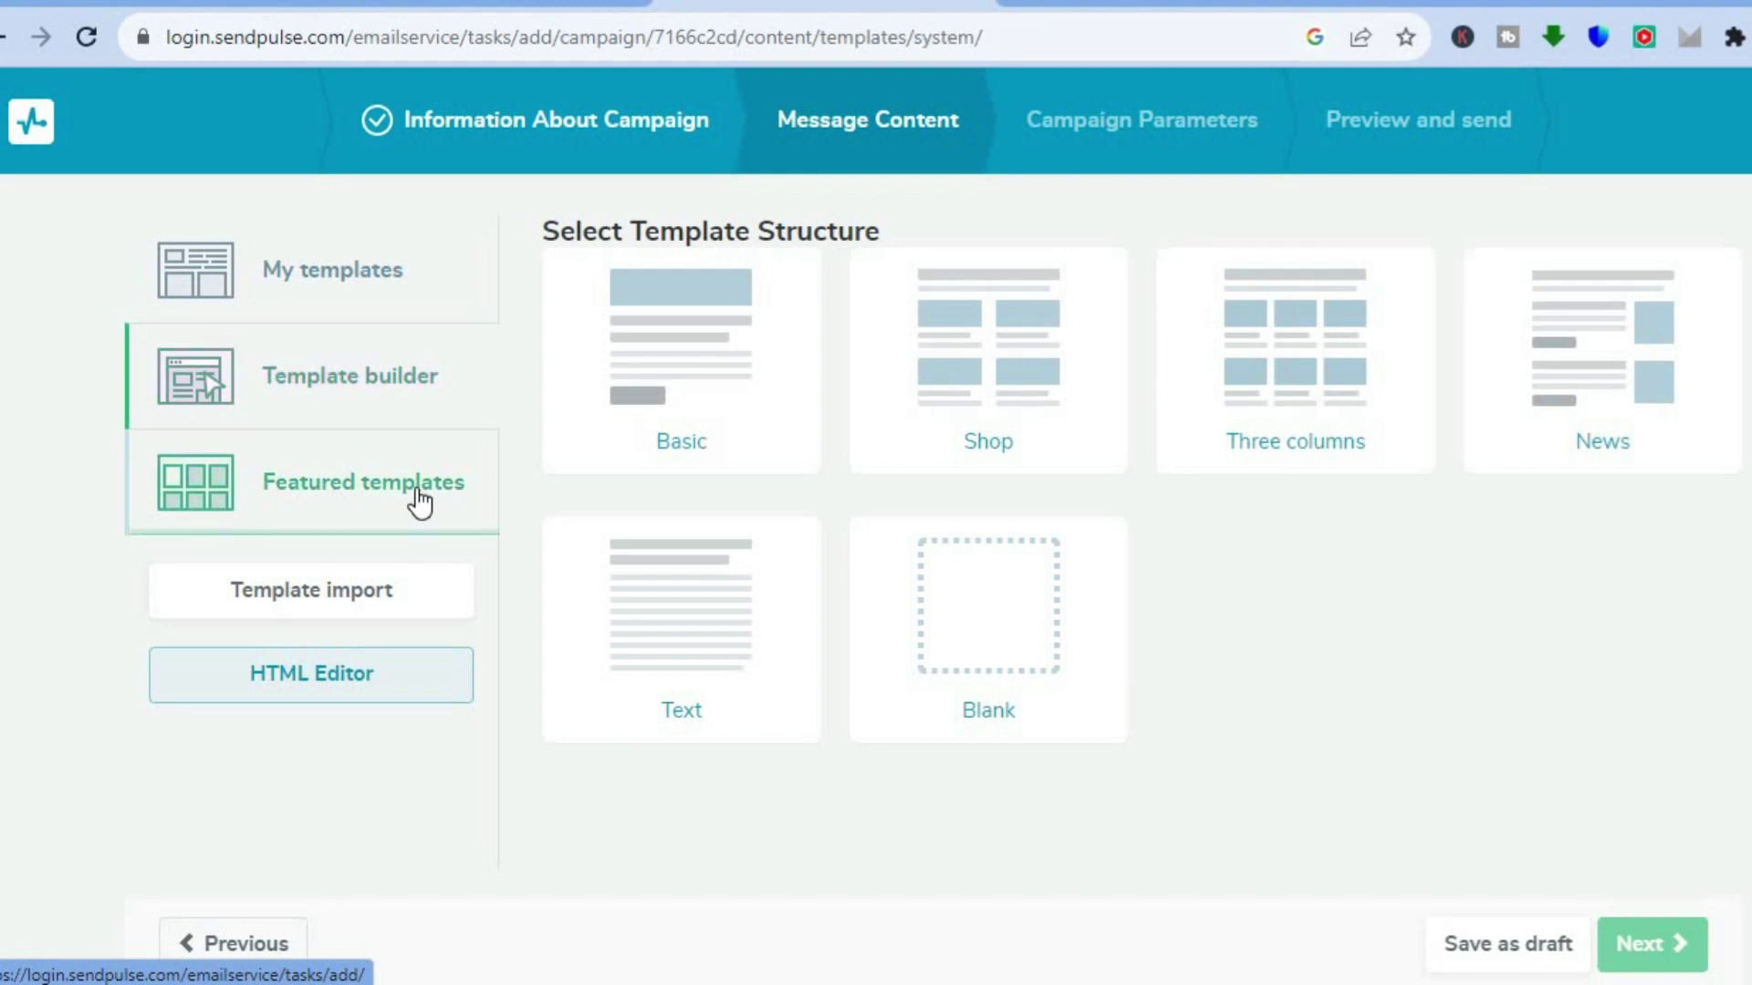
mouse_move(770, 442)
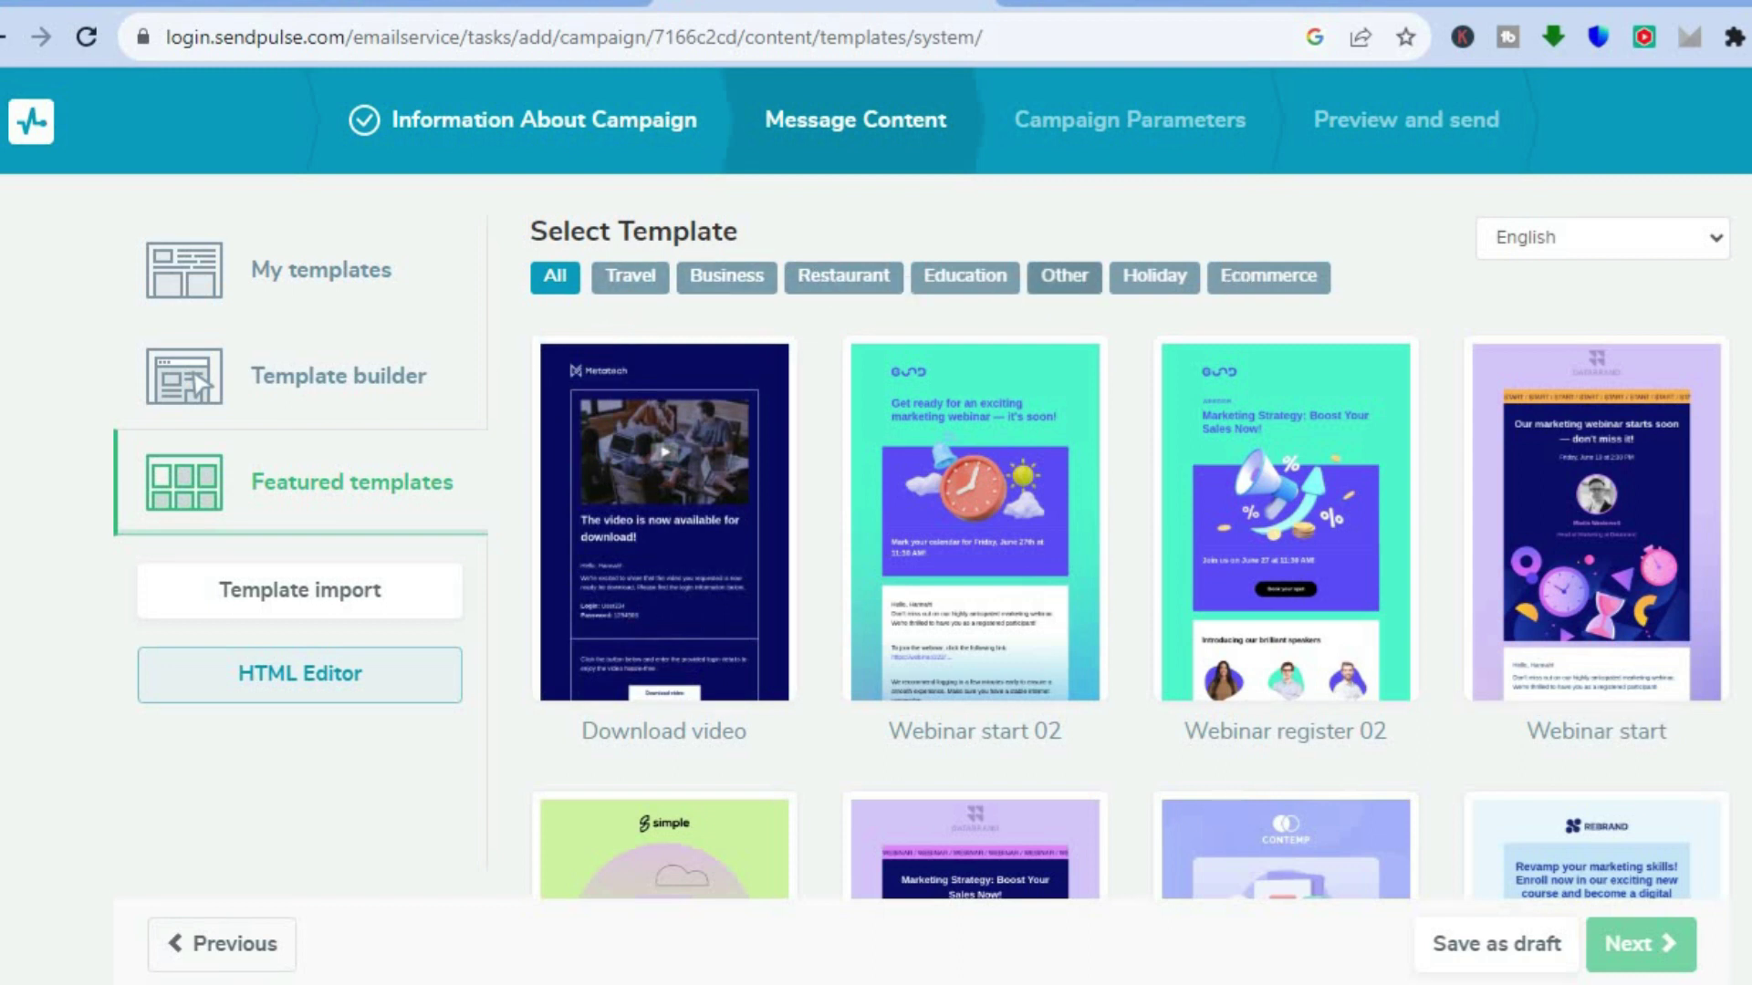
scroll(1128, 536, down, 5)
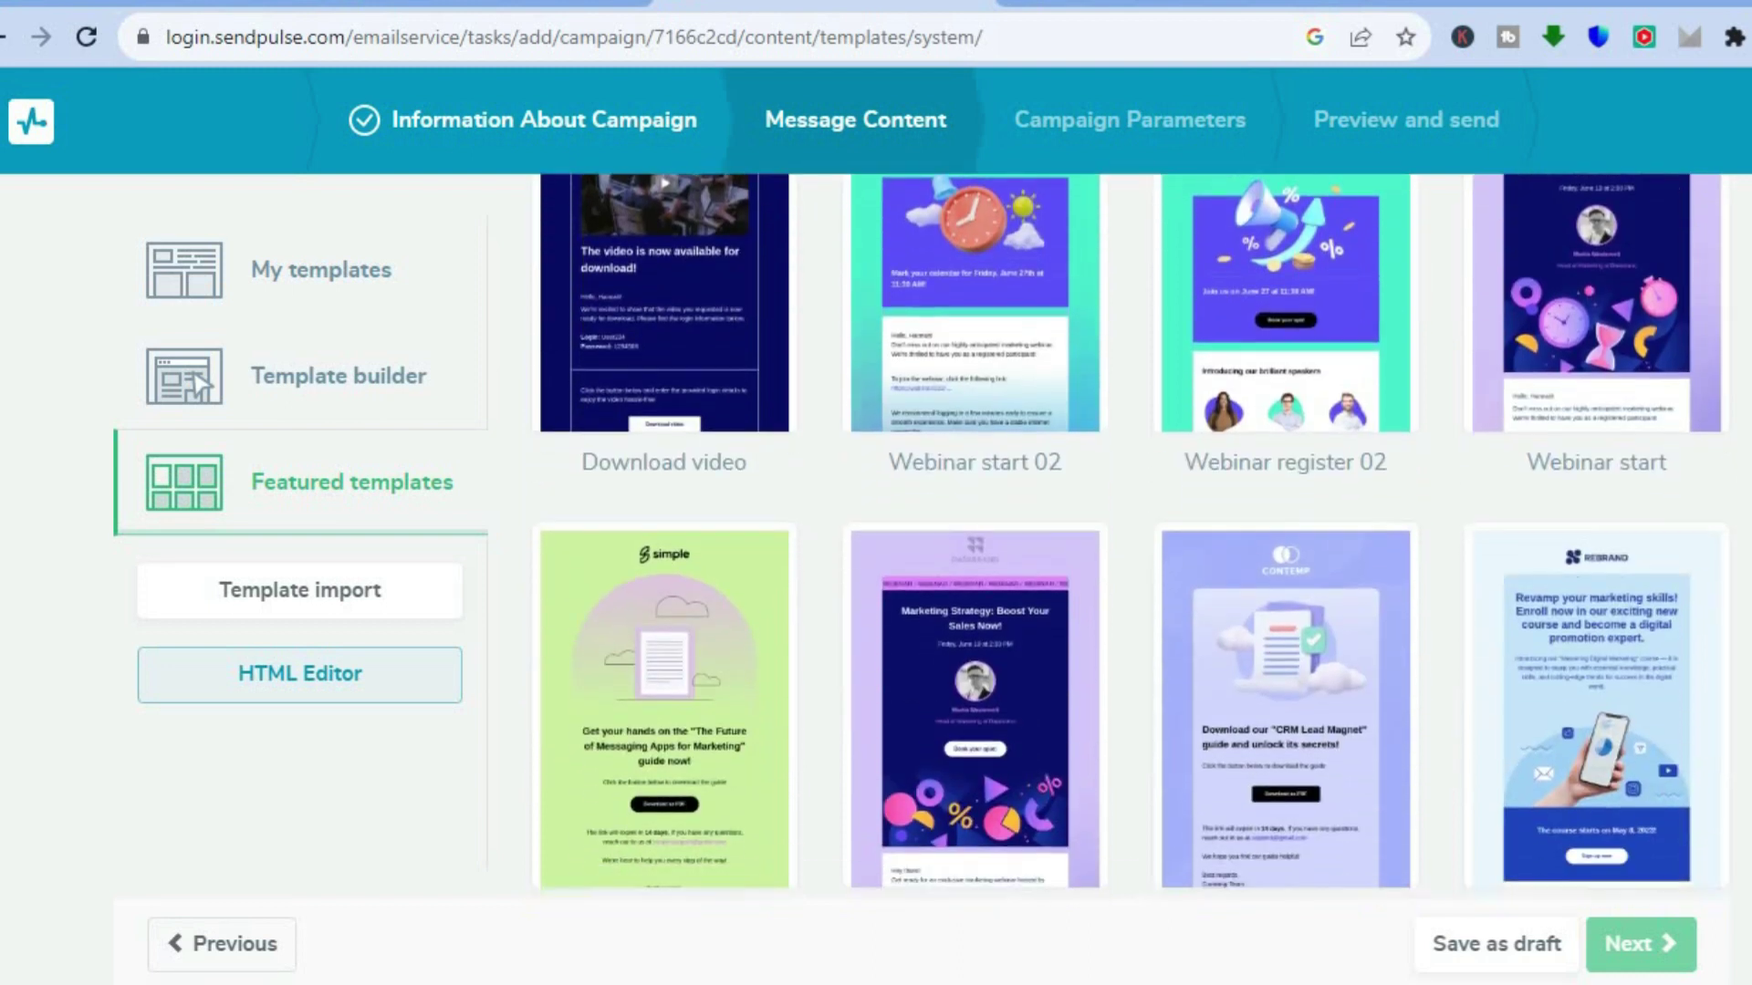
scroll(1127, 537, down, 2)
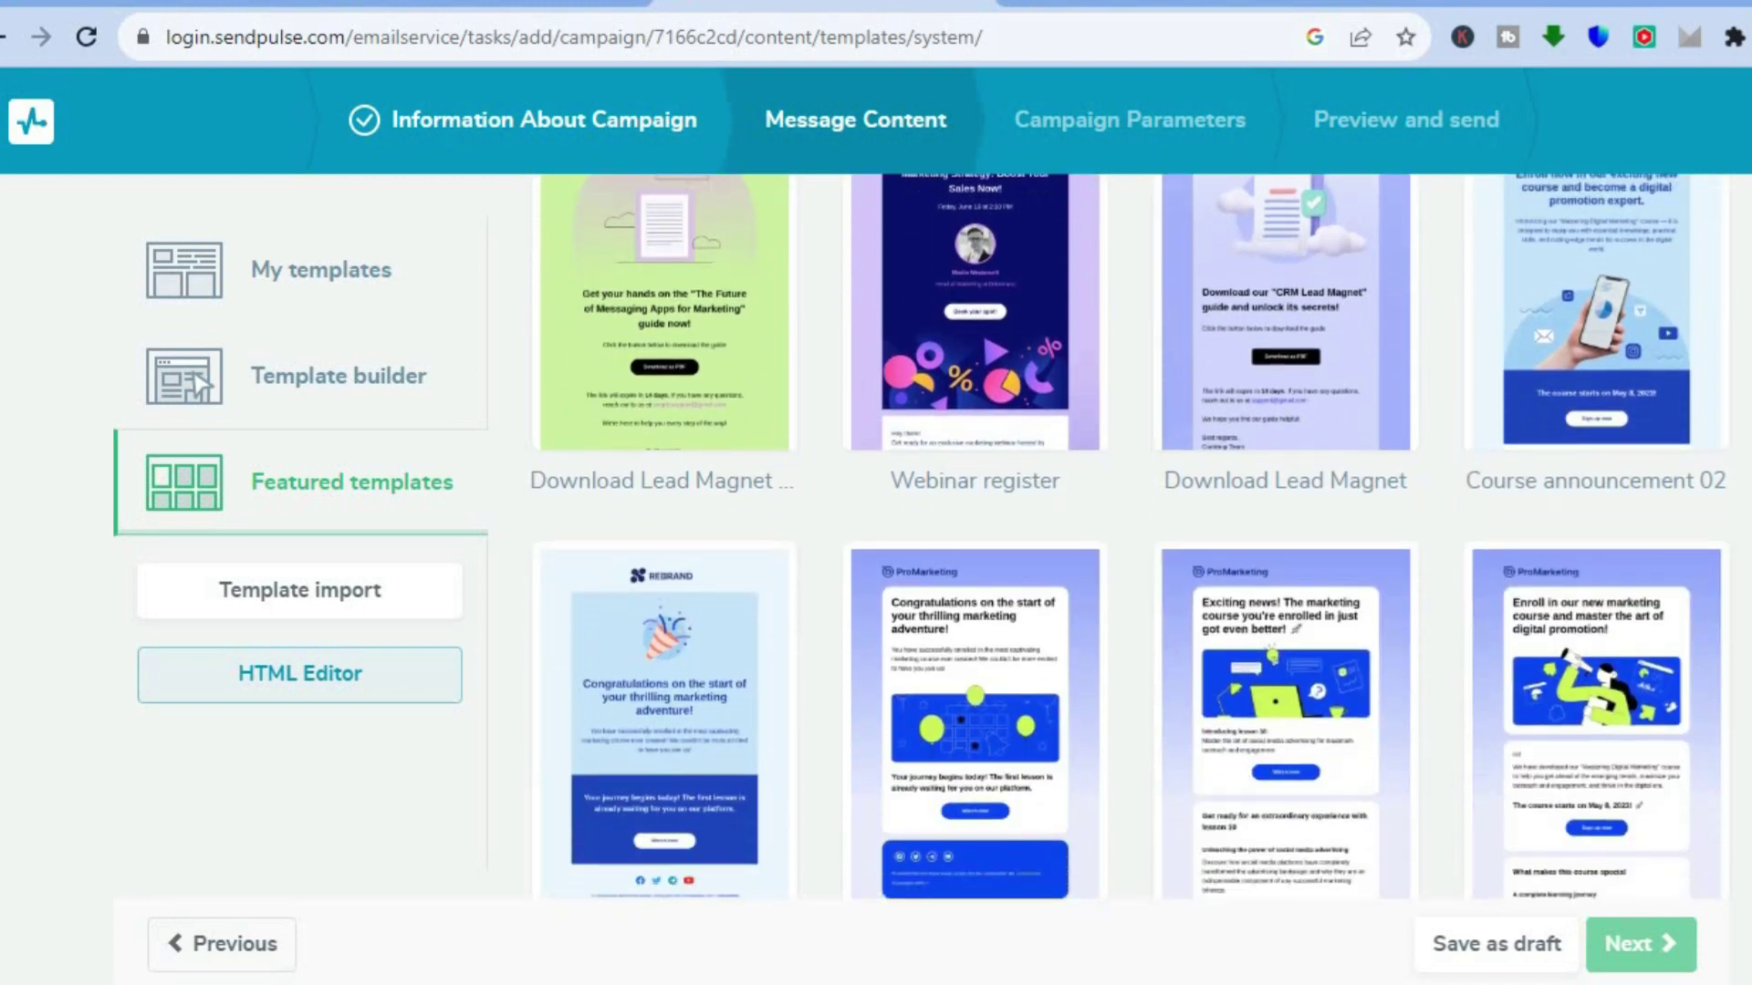
scroll(1128, 537, up, 1)
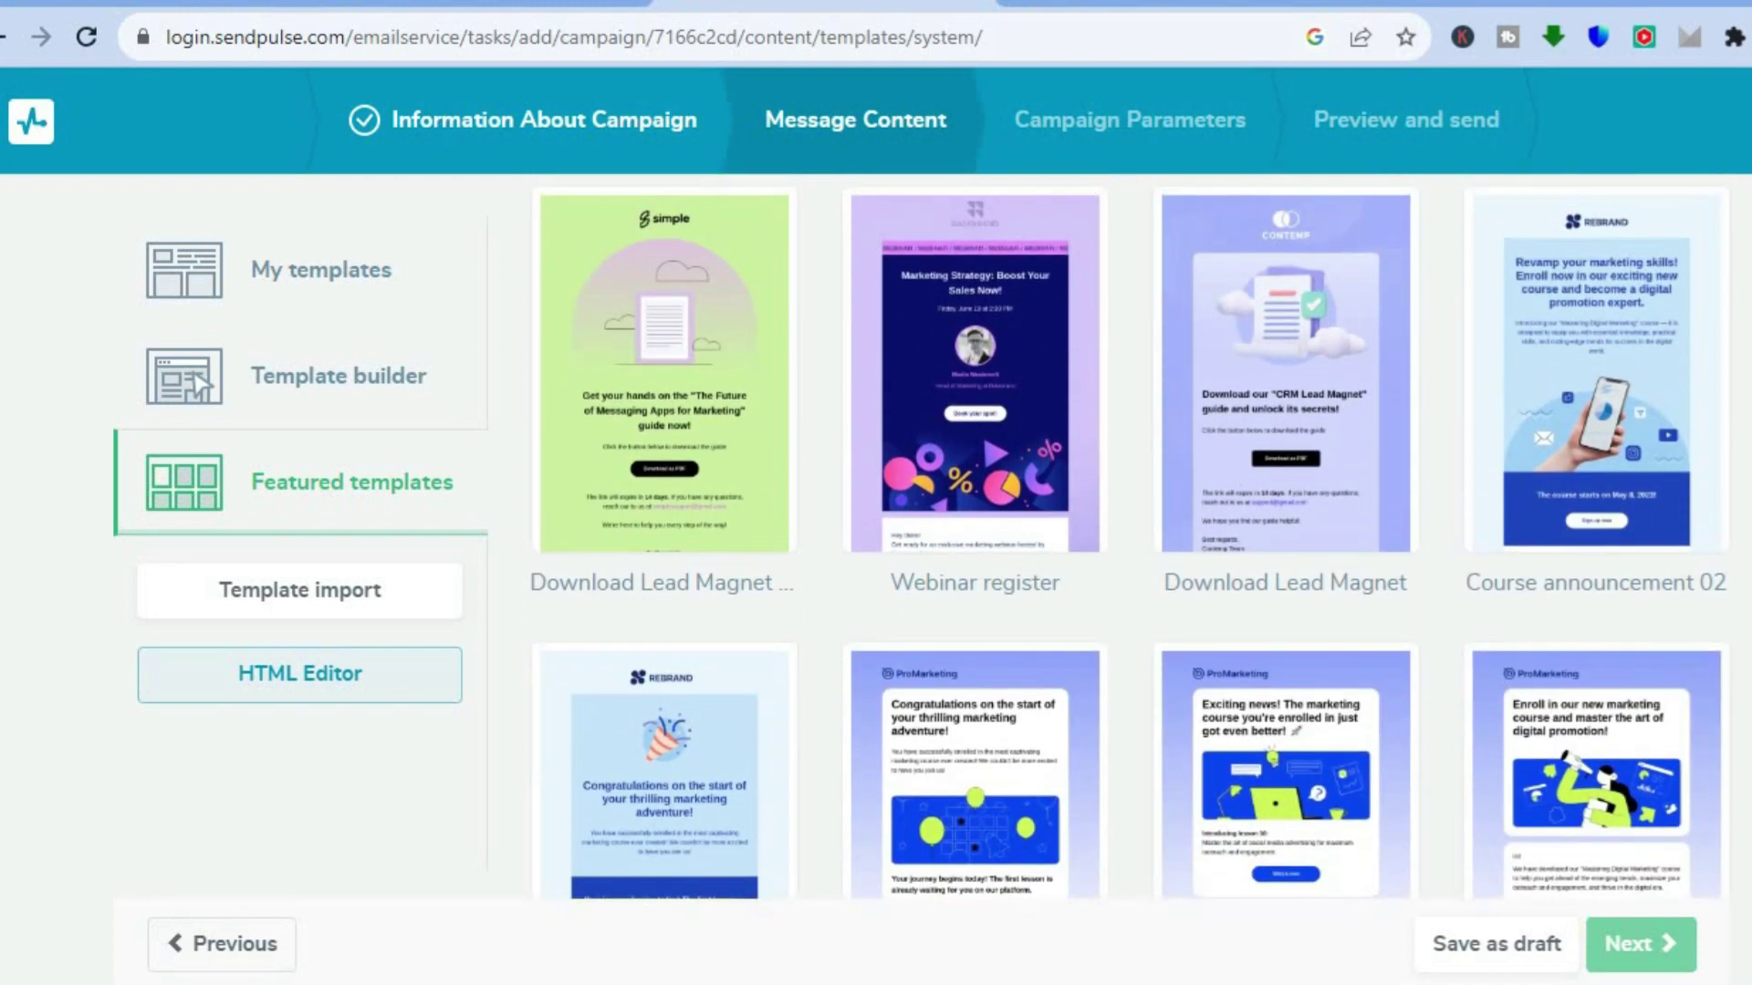
Step: Preview the Download Lead Magnet template, open it for editing and dismiss the introductory tour
mouse_move(1310, 427)
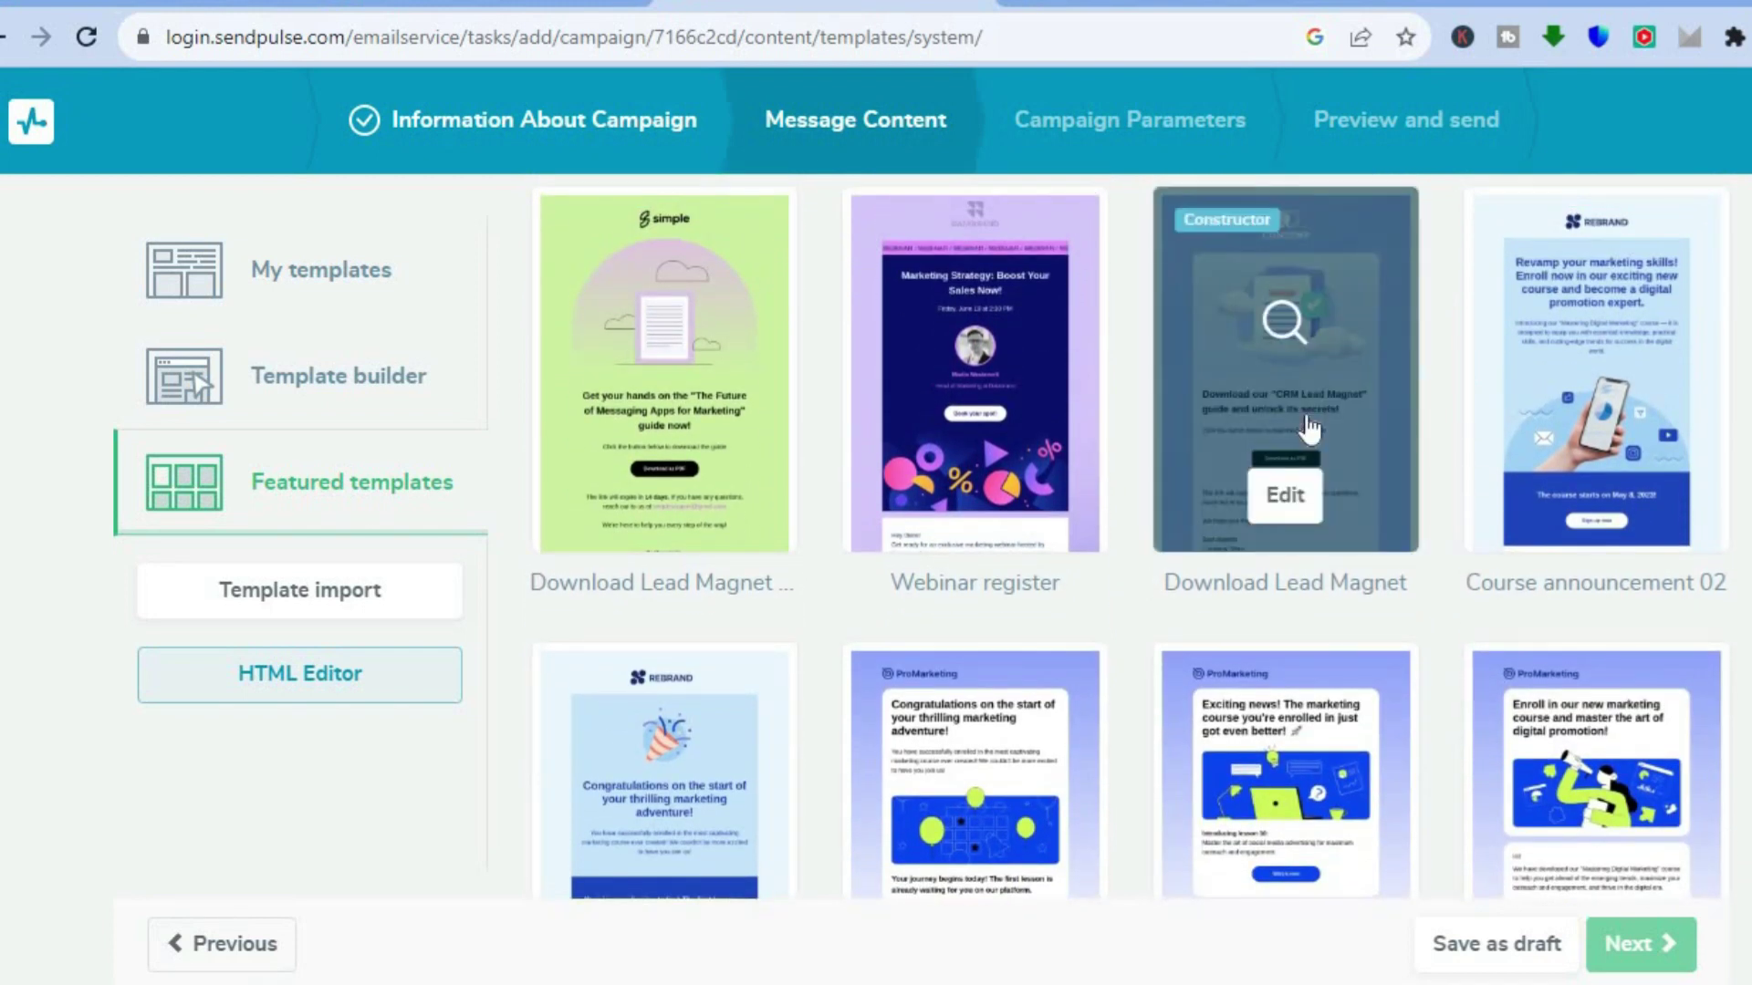
click(1309, 427)
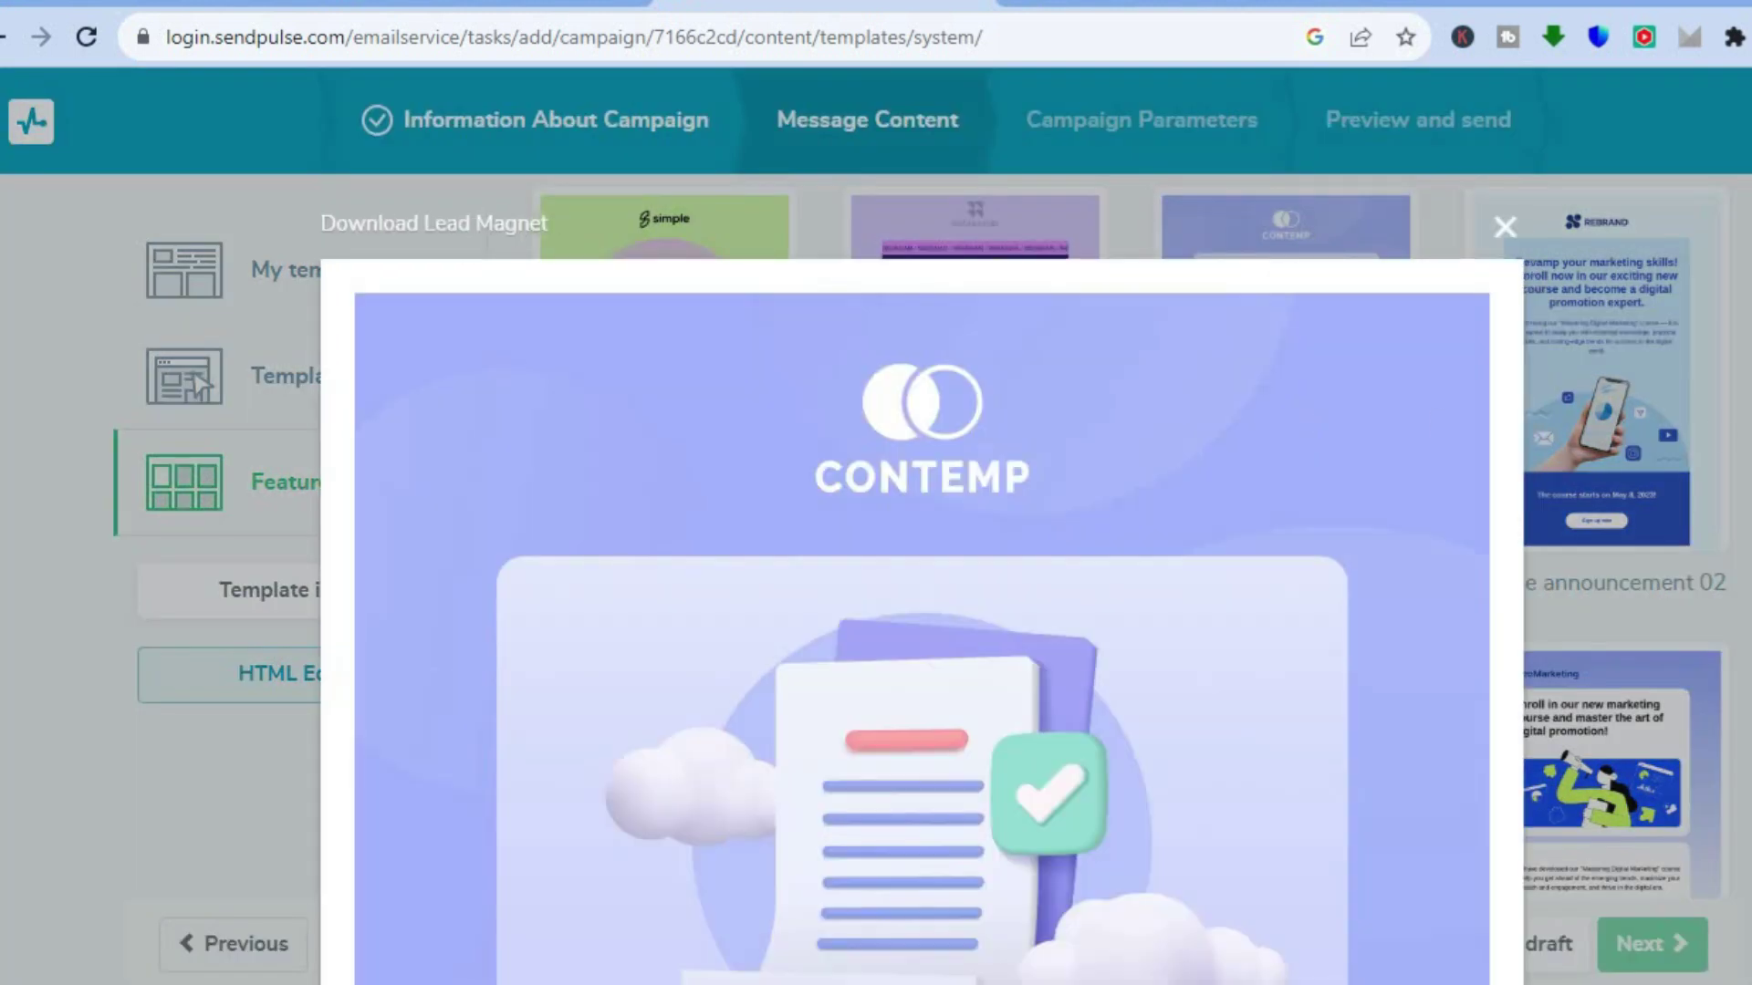
scroll(921, 593, down, 9)
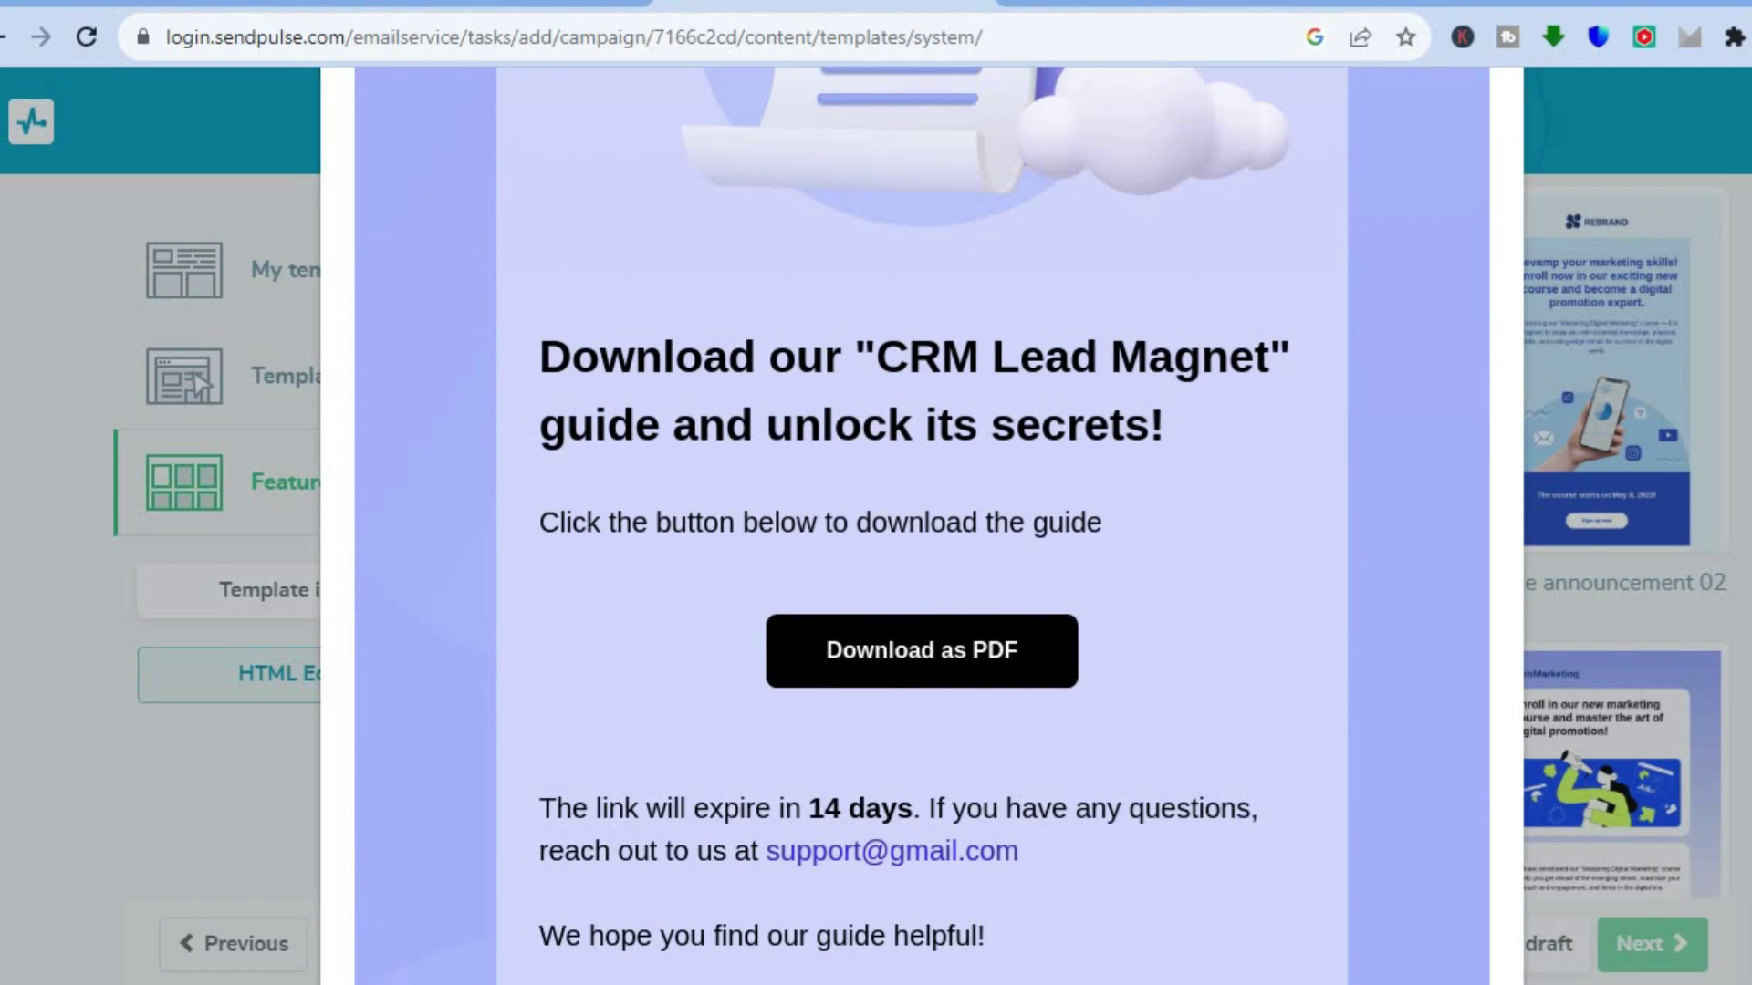
scroll(921, 593, down, 7)
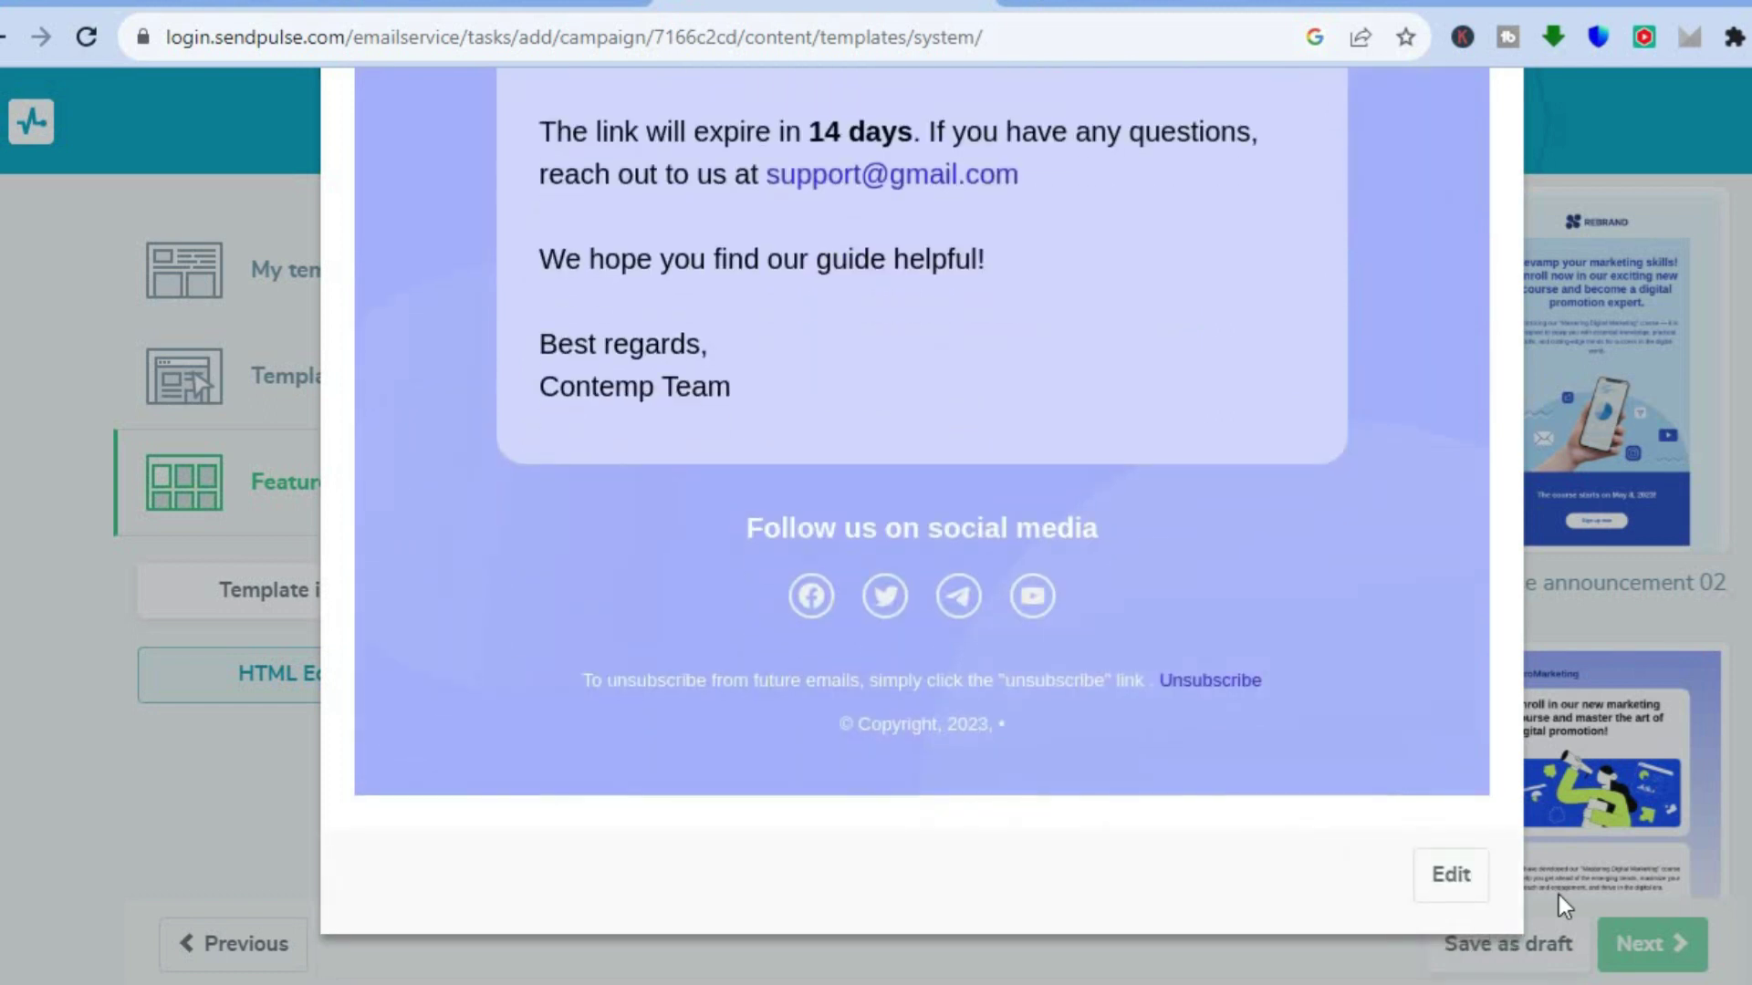
click(1452, 878)
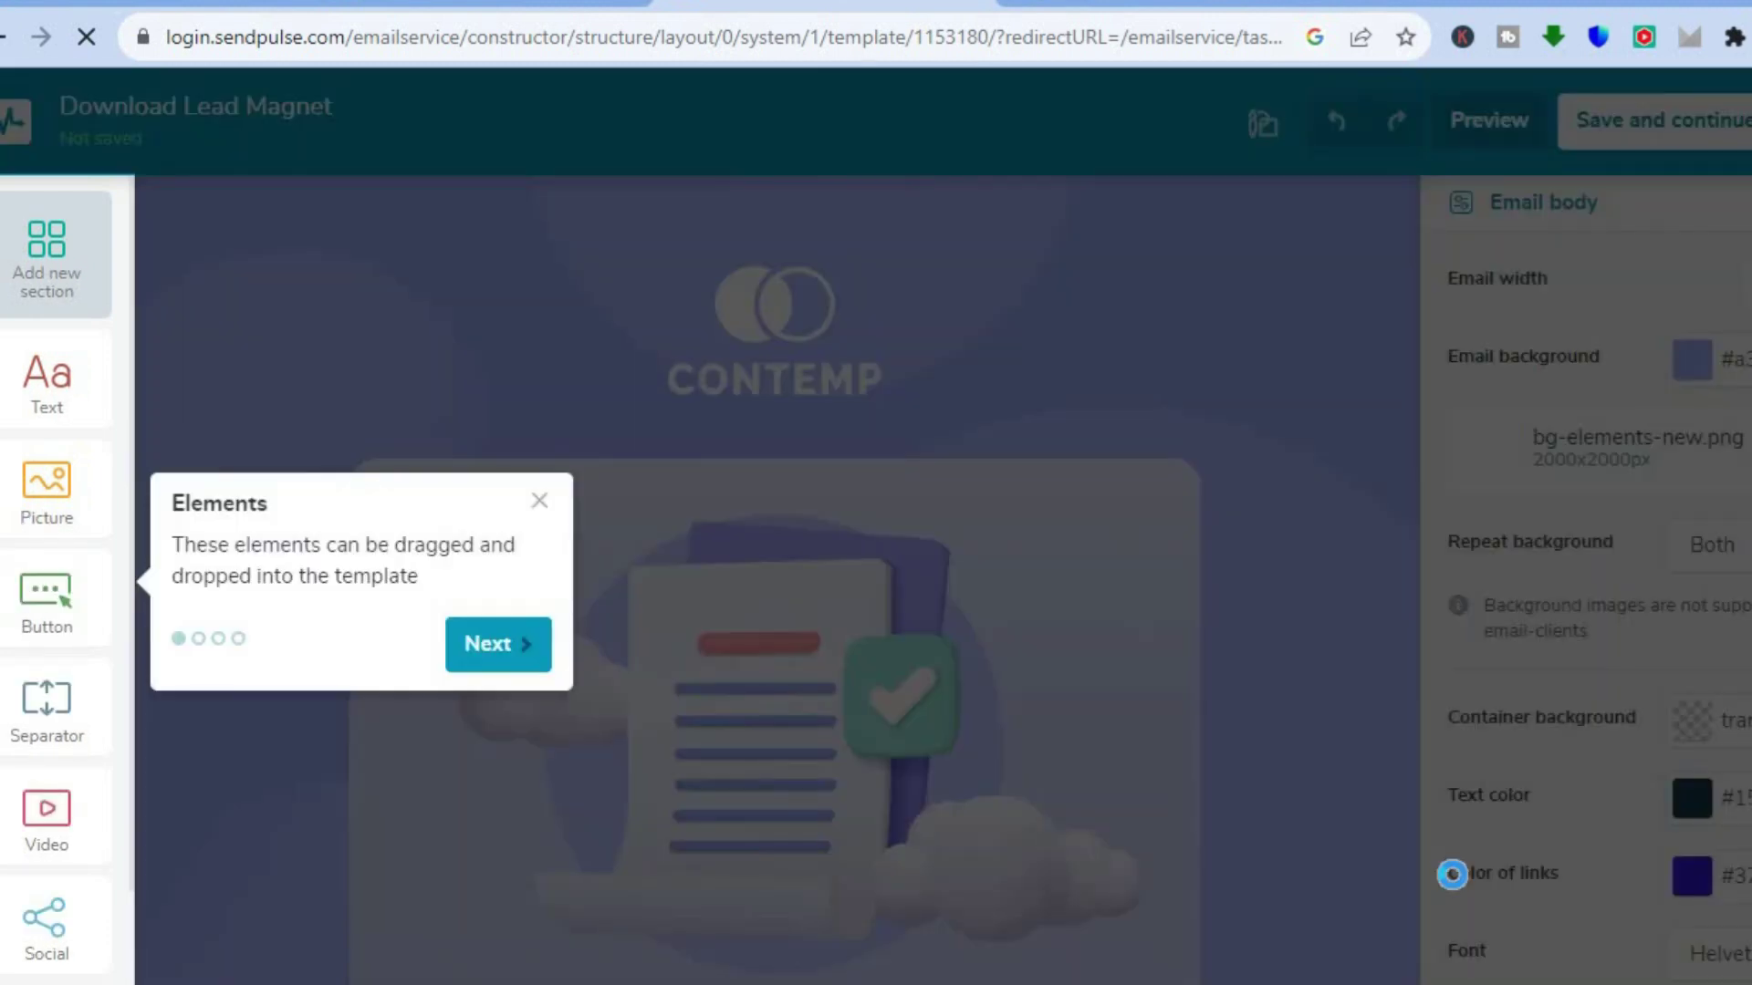
click(540, 502)
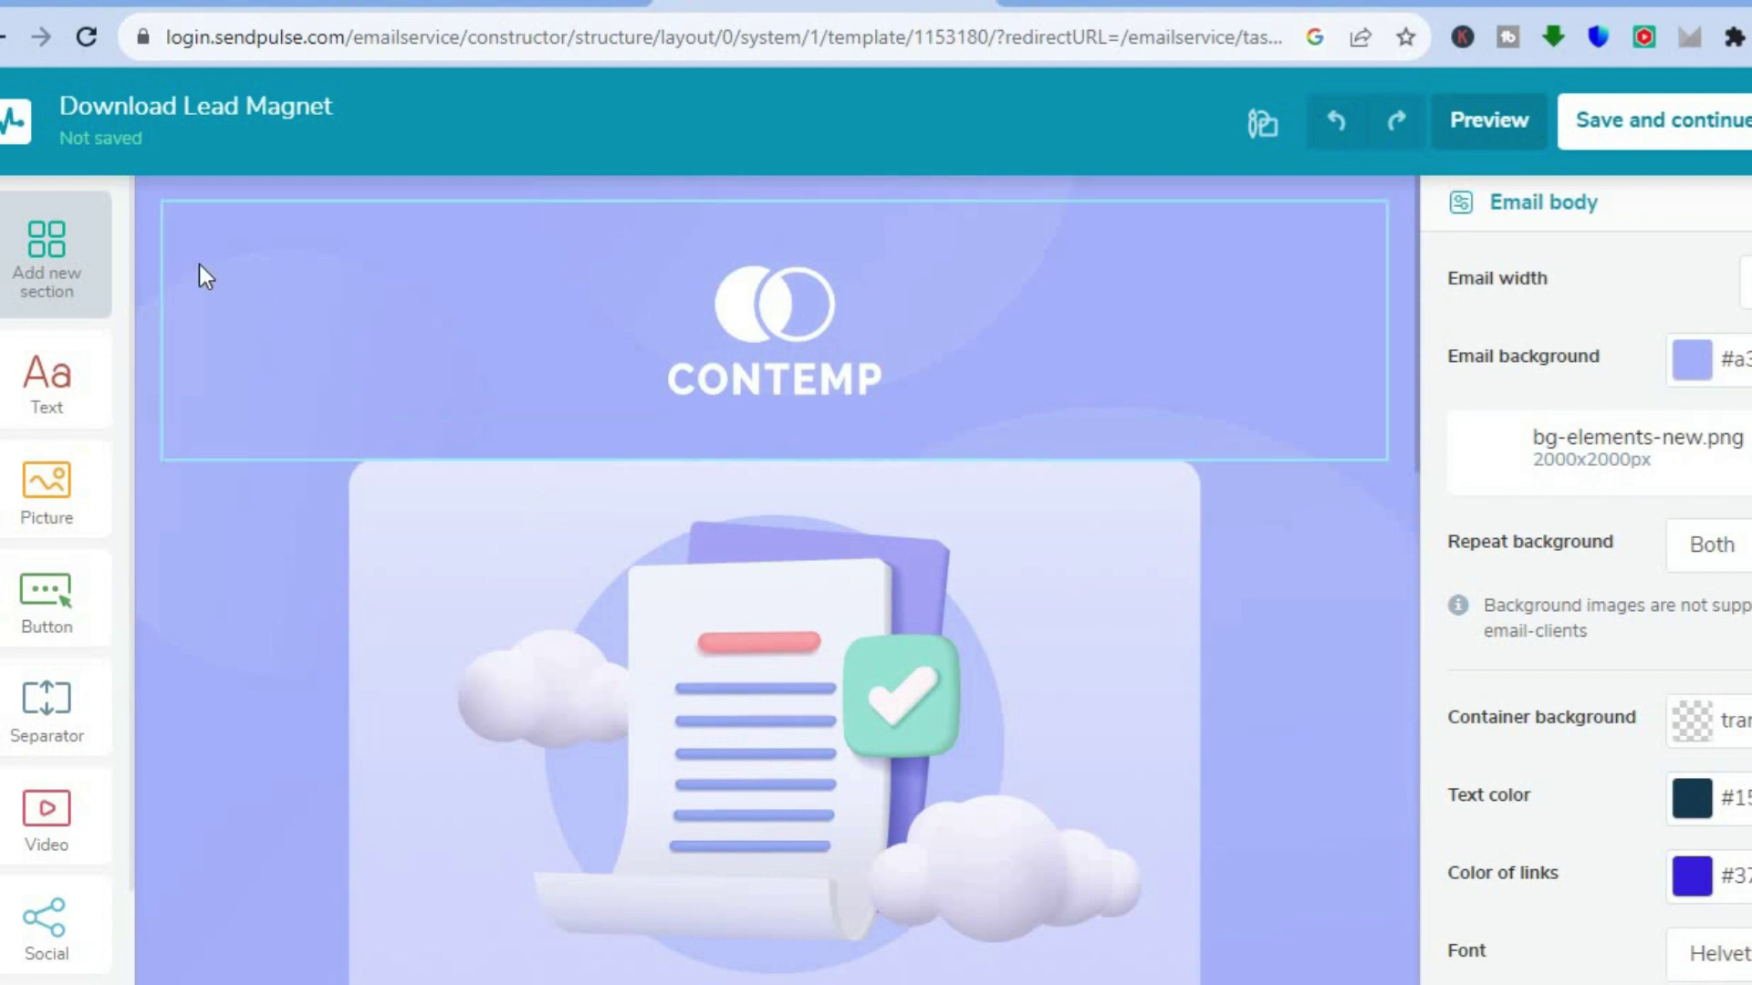
Step: Add a text section below the logo, replace its placeholder content with "SIMPLE ANSWERS" and centre it
click(50, 274)
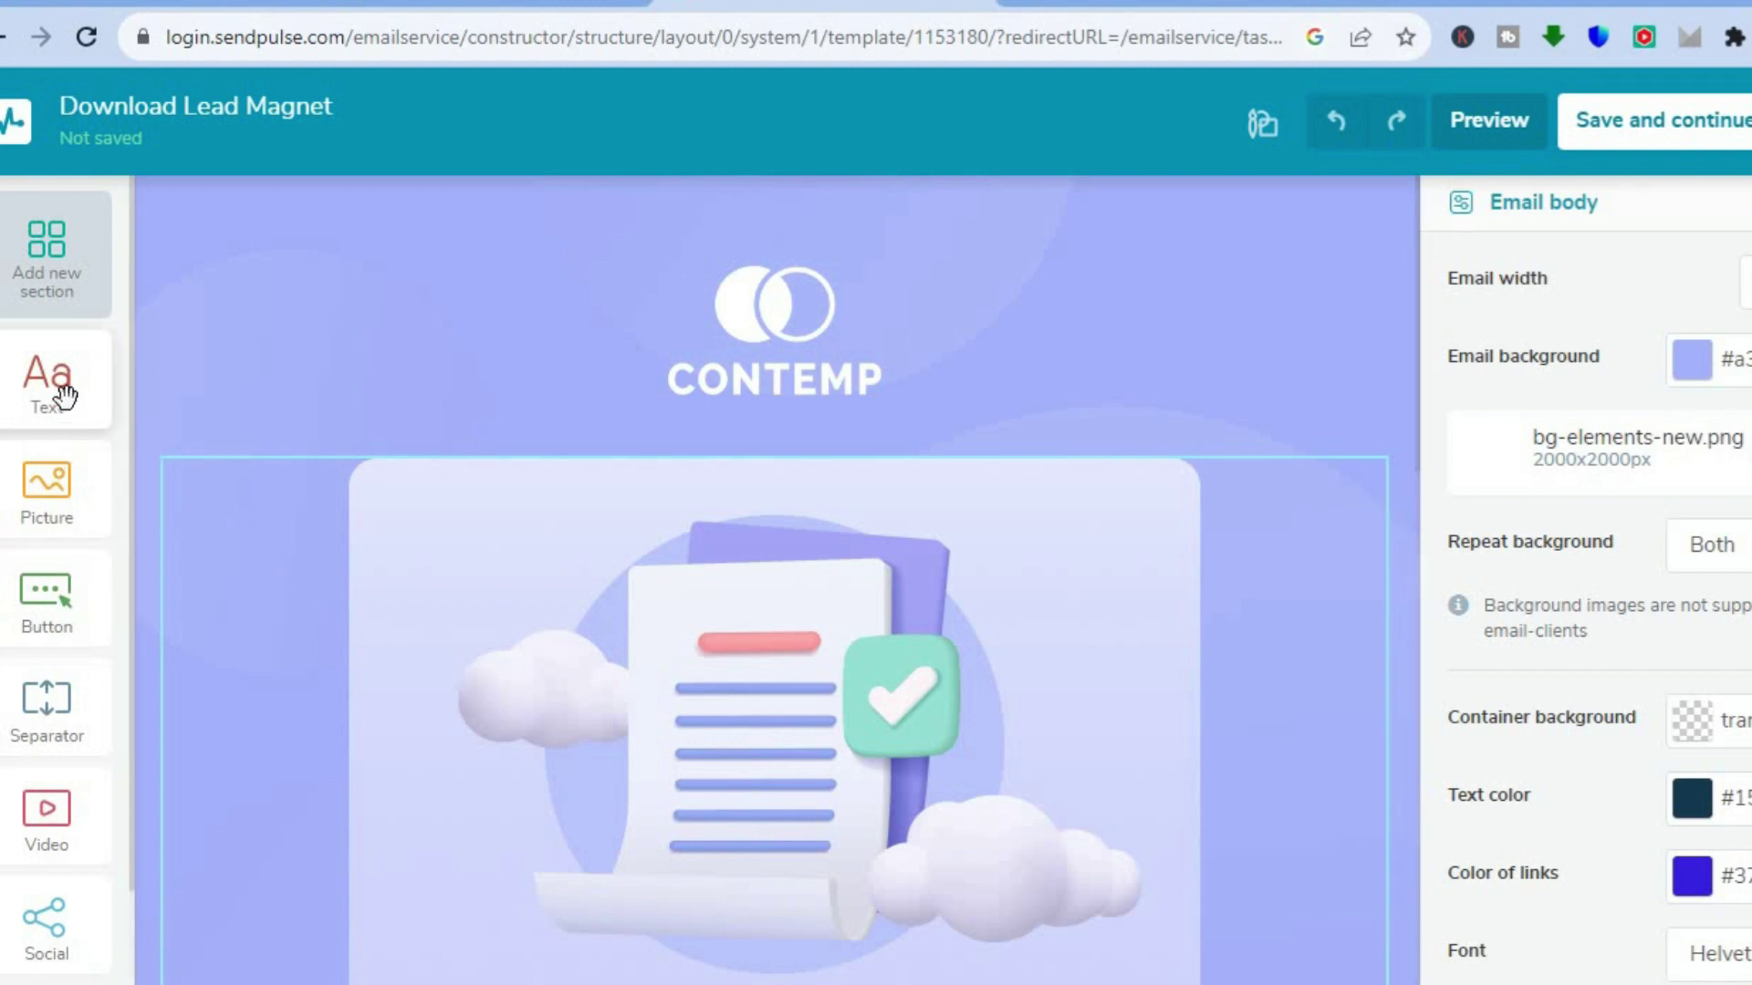
drag(64, 376, 628, 374)
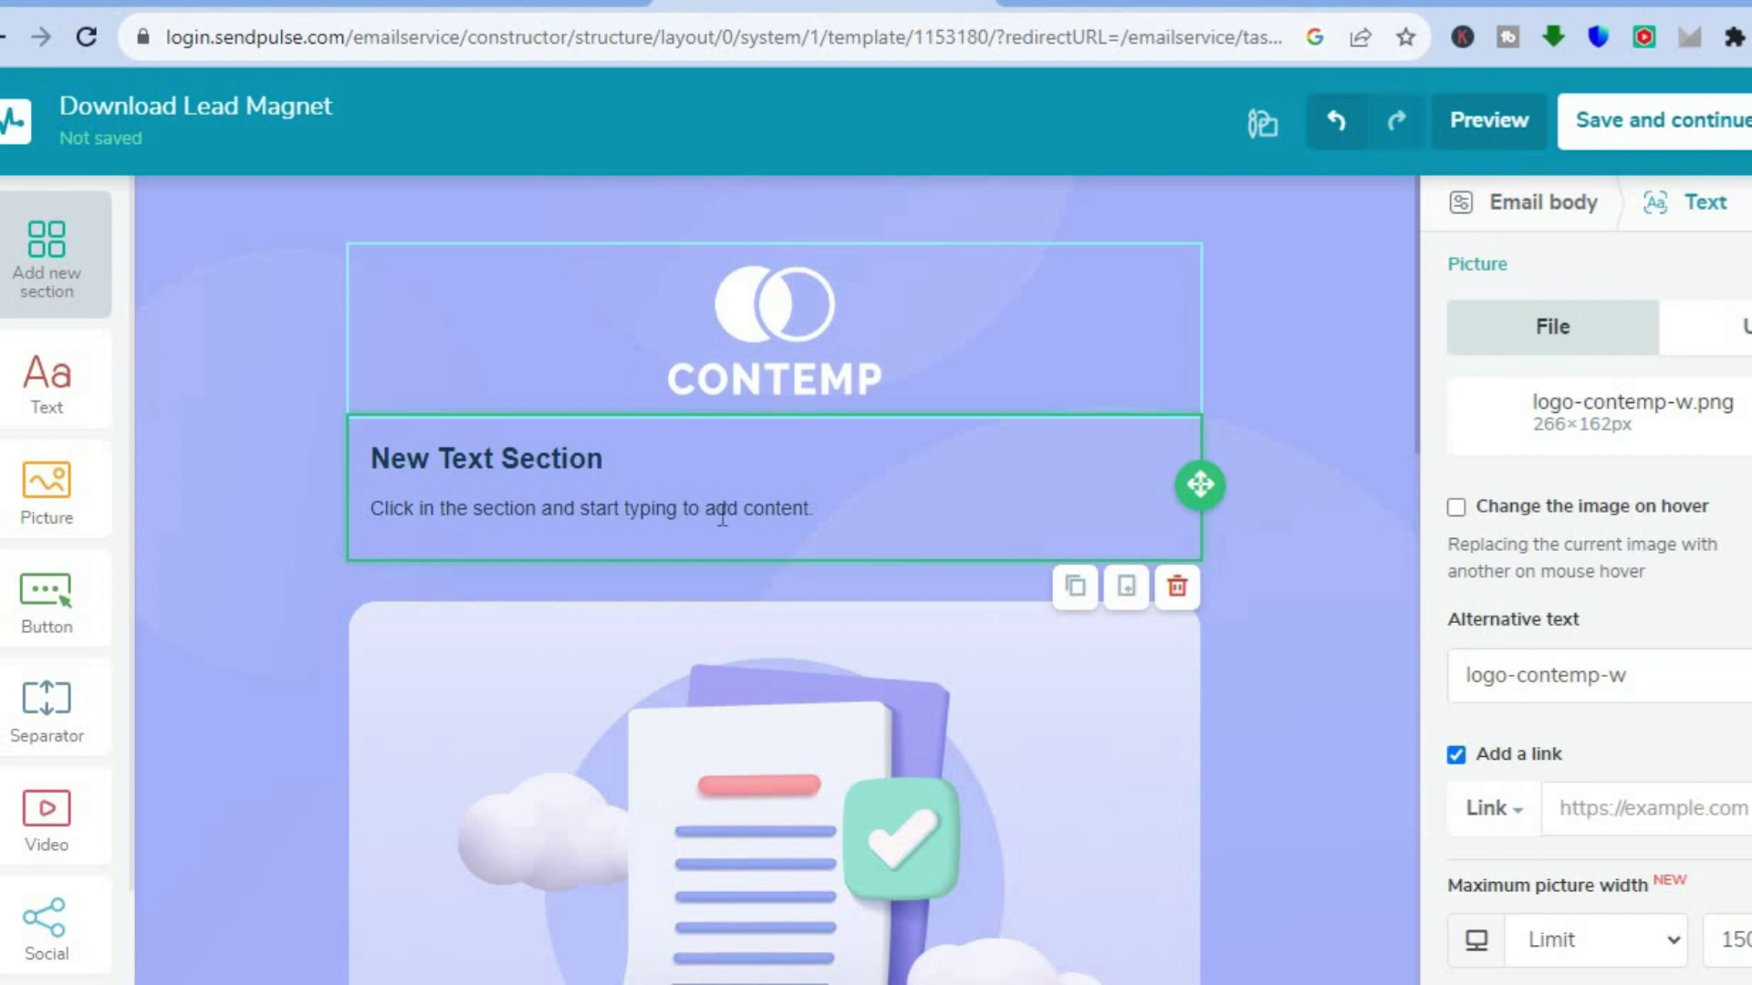
click(639, 464)
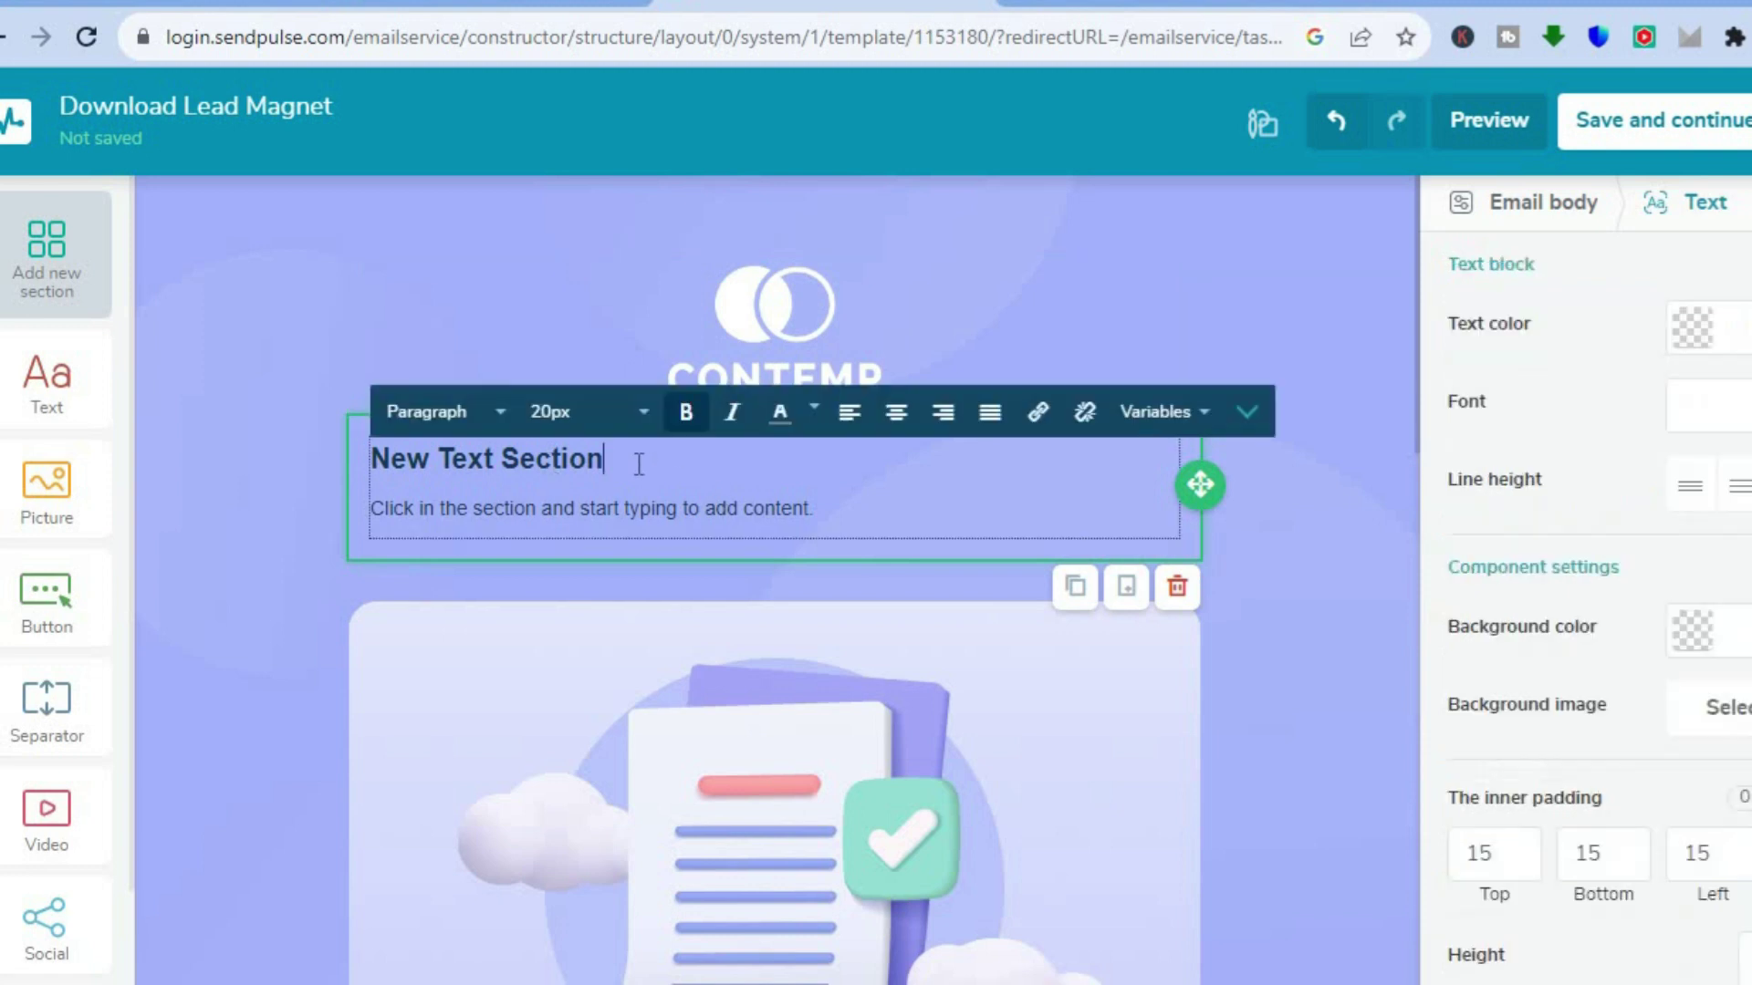
drag(830, 506, 354, 457)
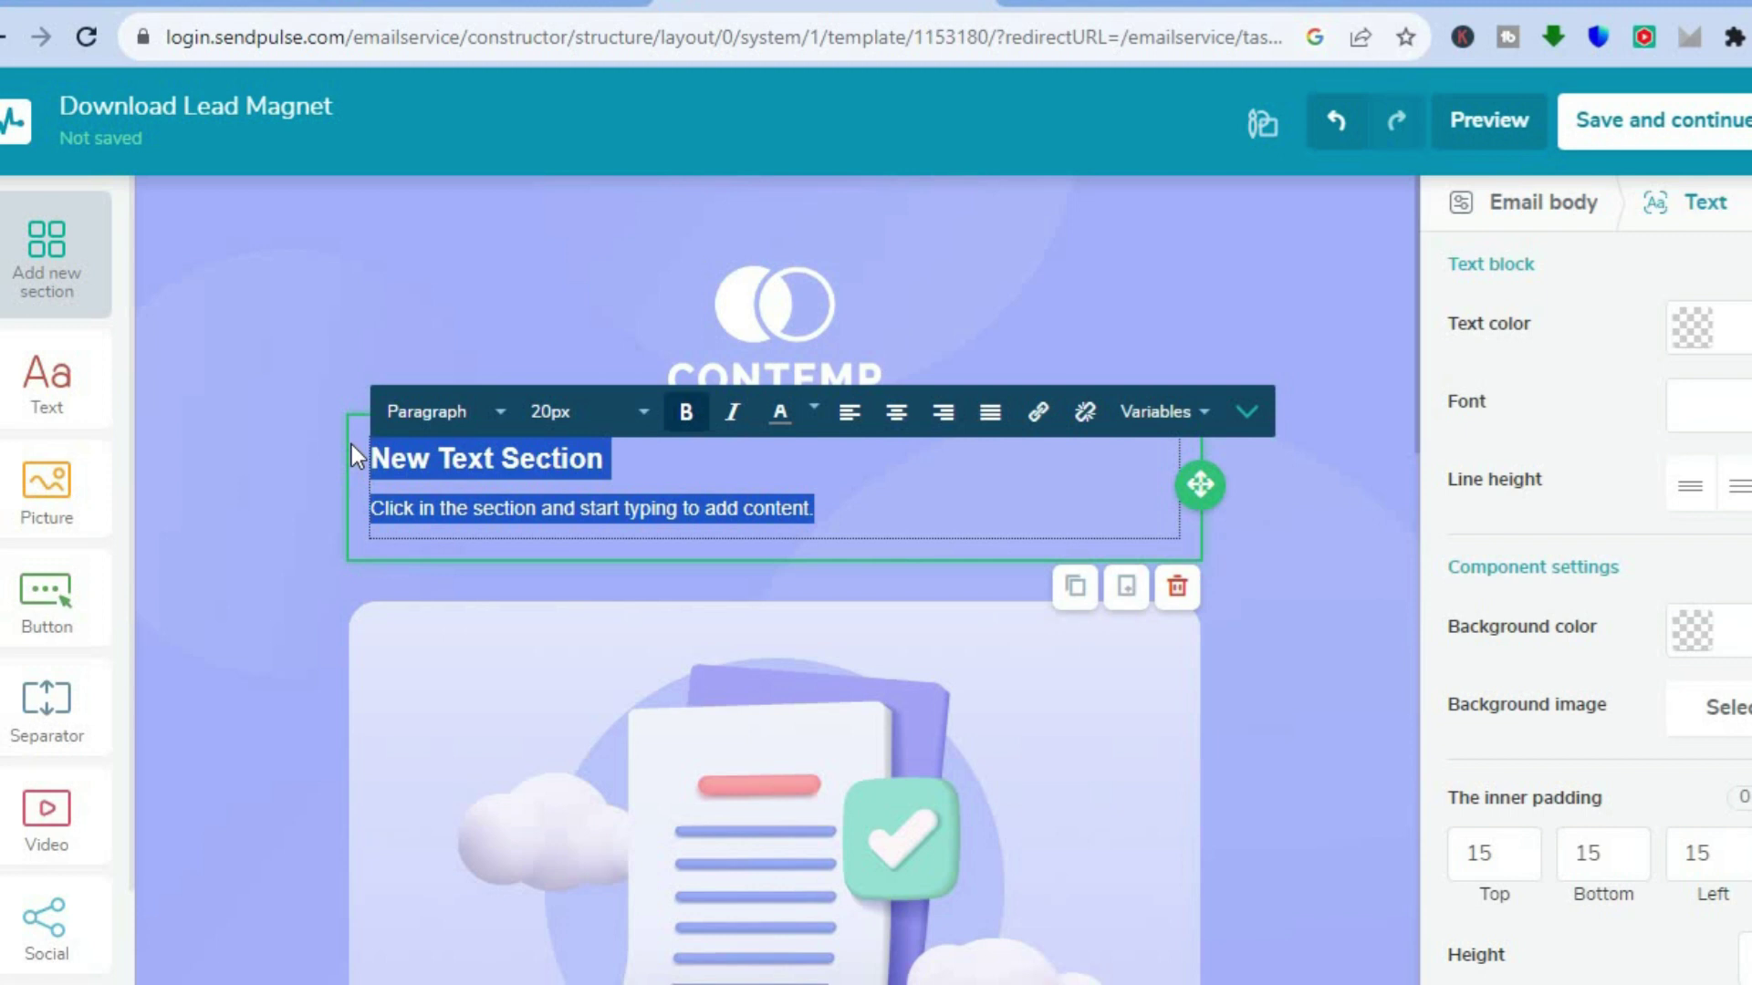
text(SIMP)
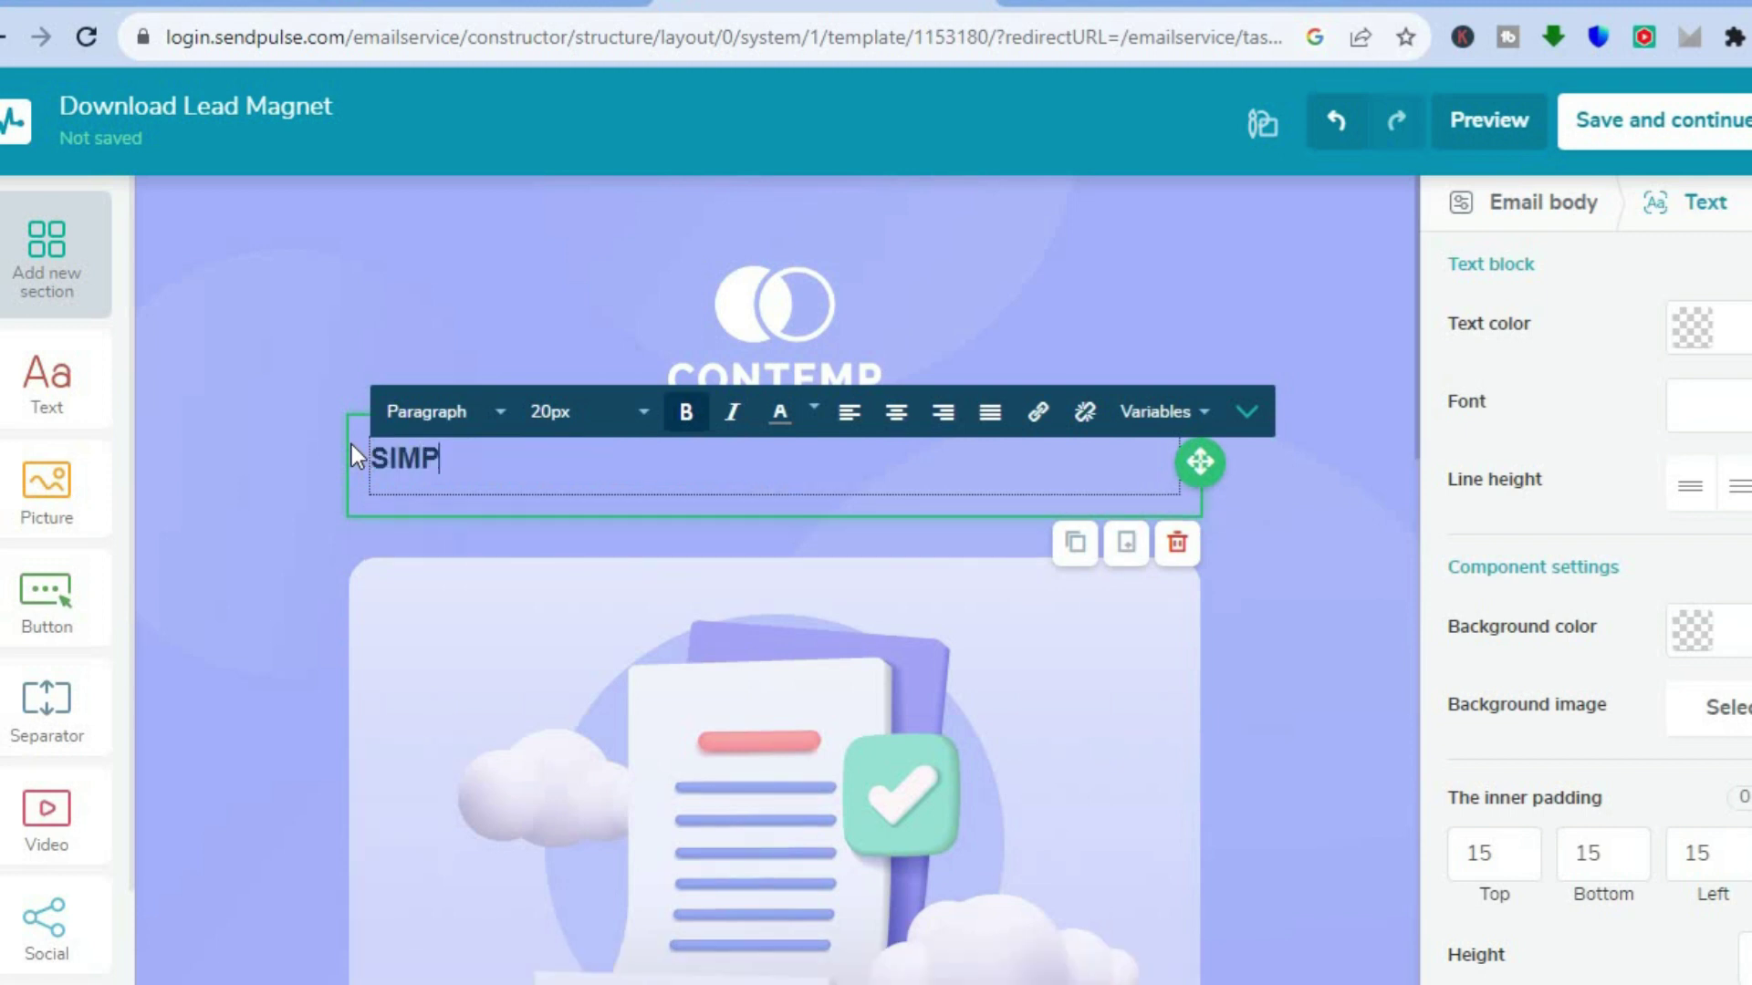
text(LE ANS)
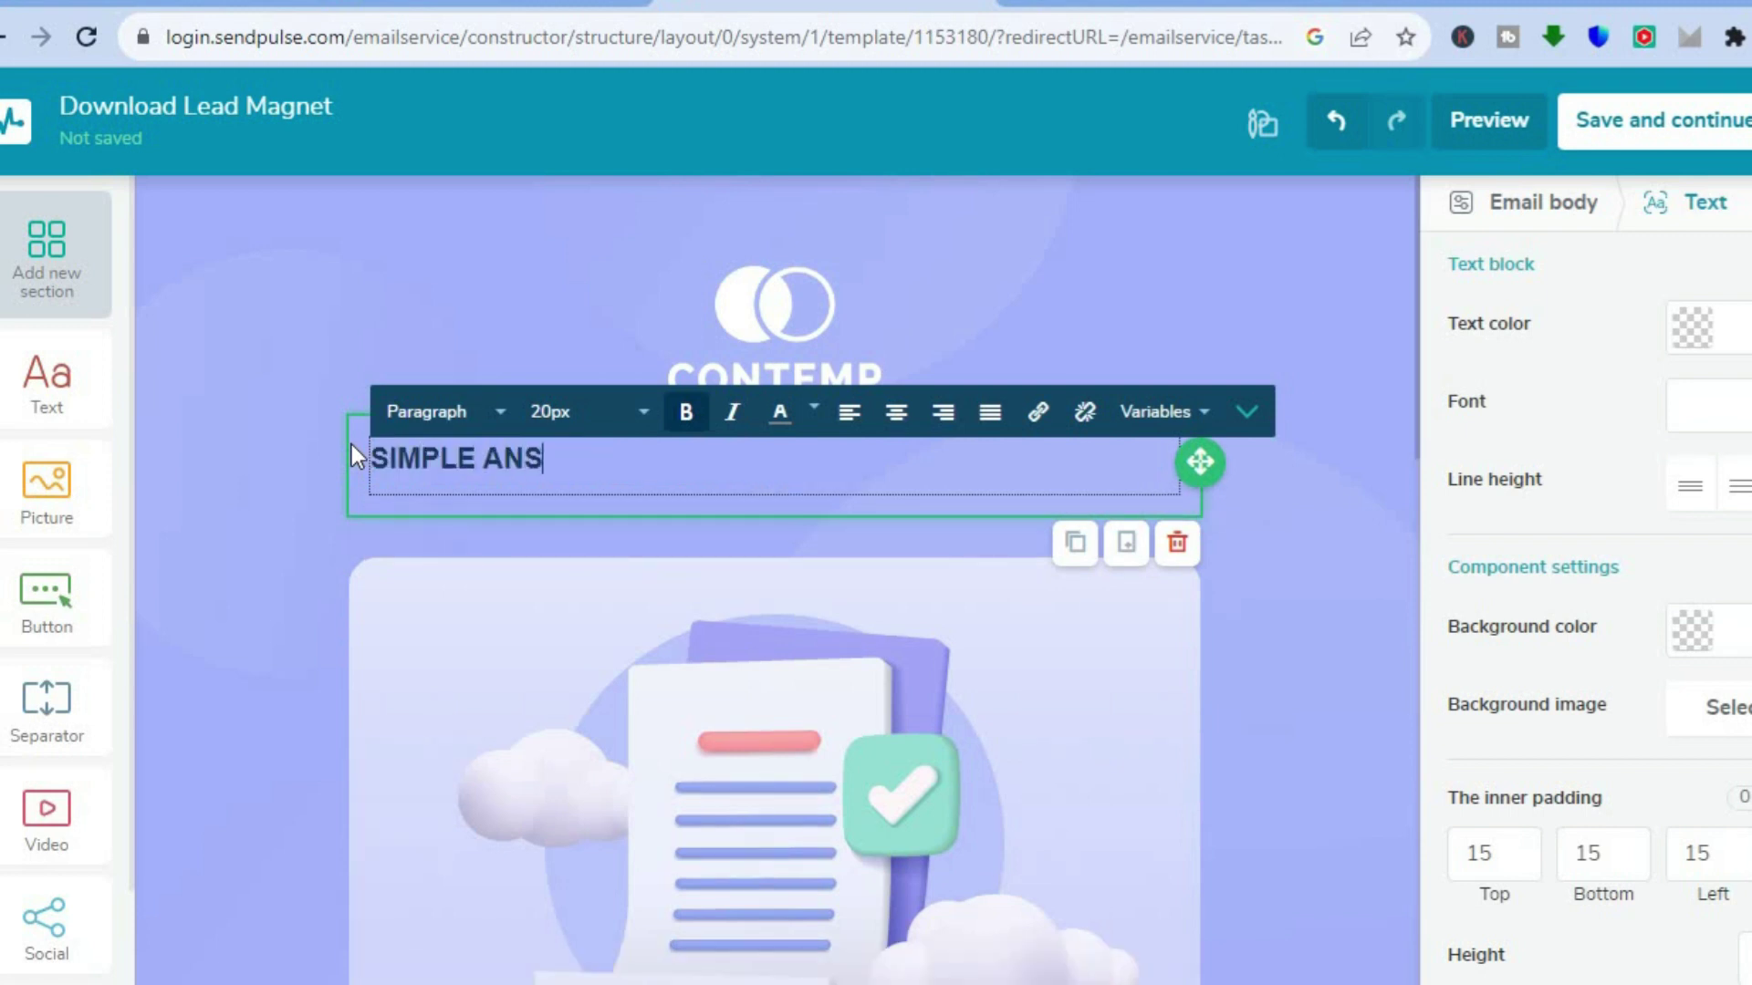
text(WERS)
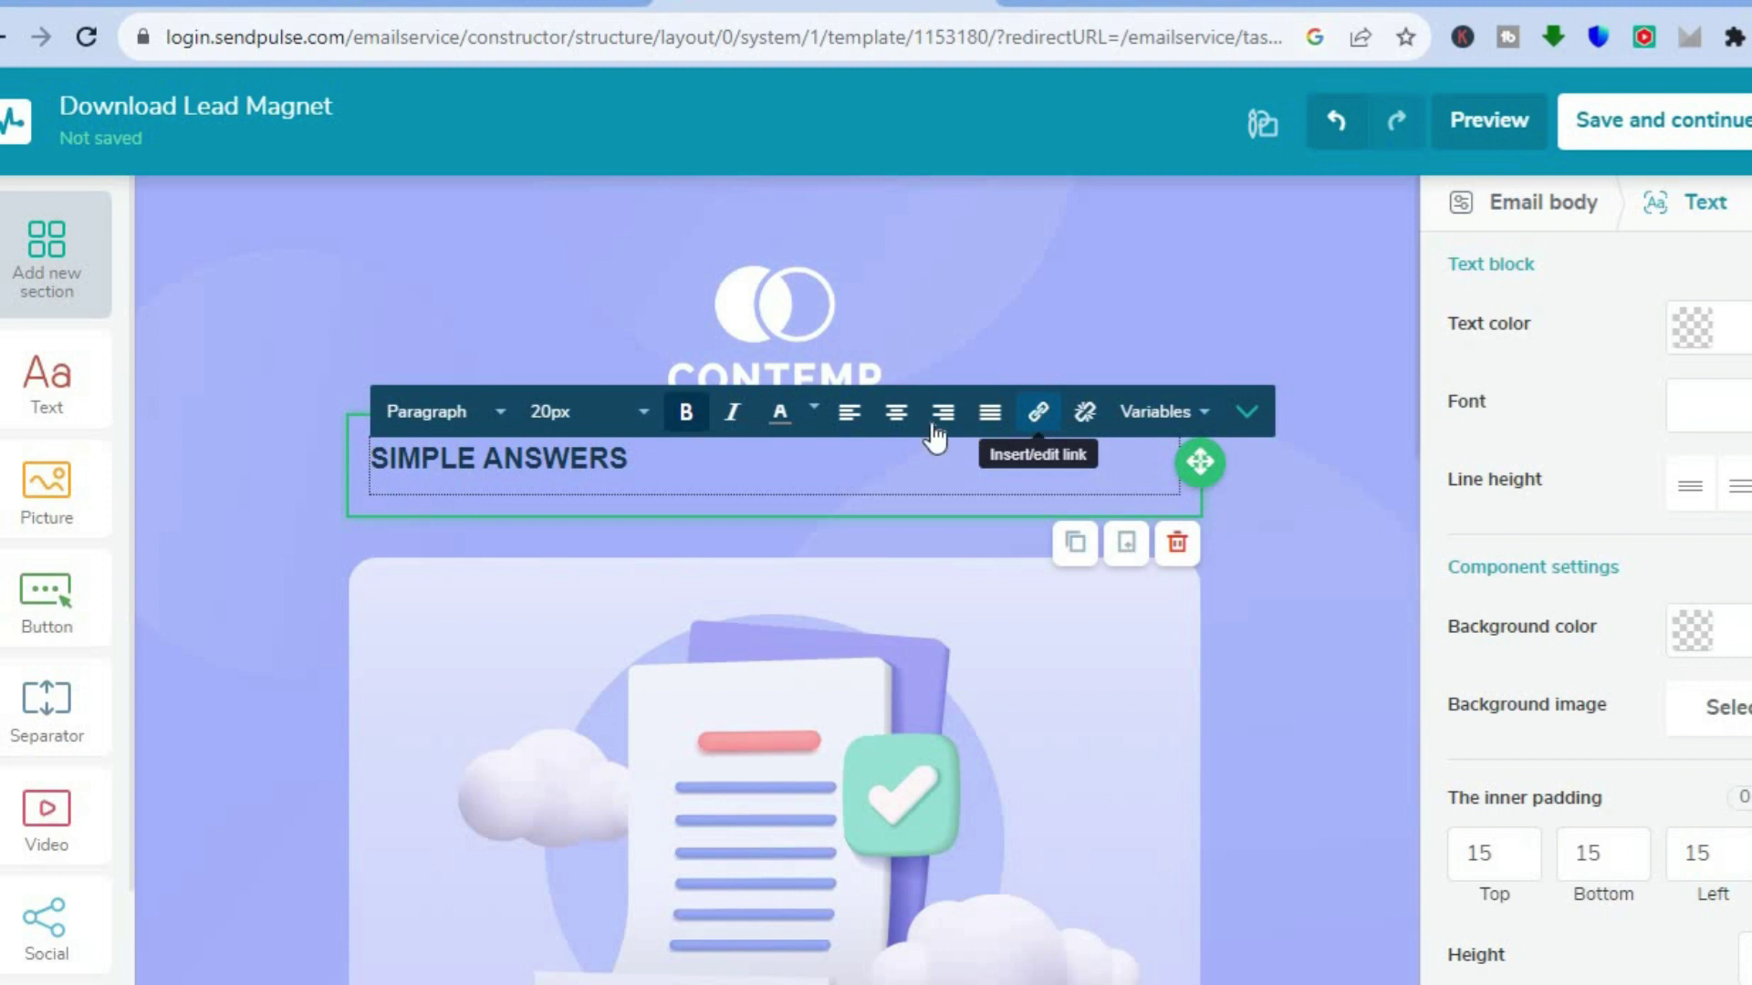
click(894, 429)
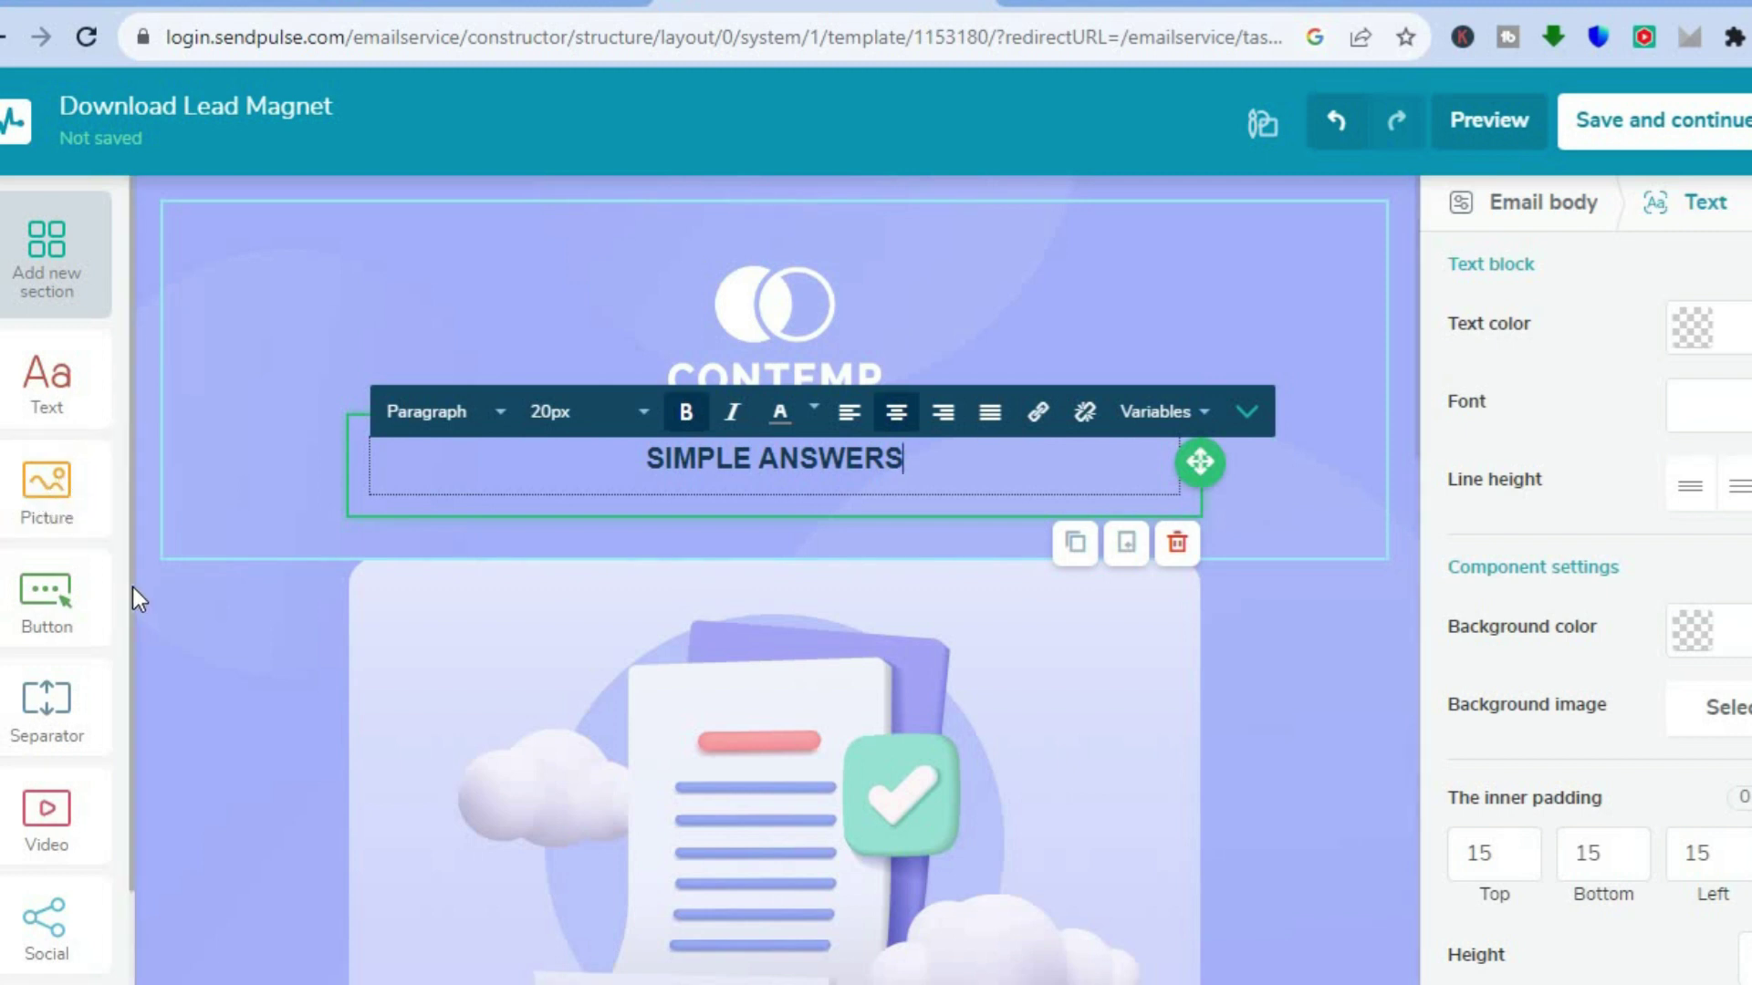
Step: Examine the text and link settings of the Download as PDF button and the rest of the email
scroll(129, 818, down, 2)
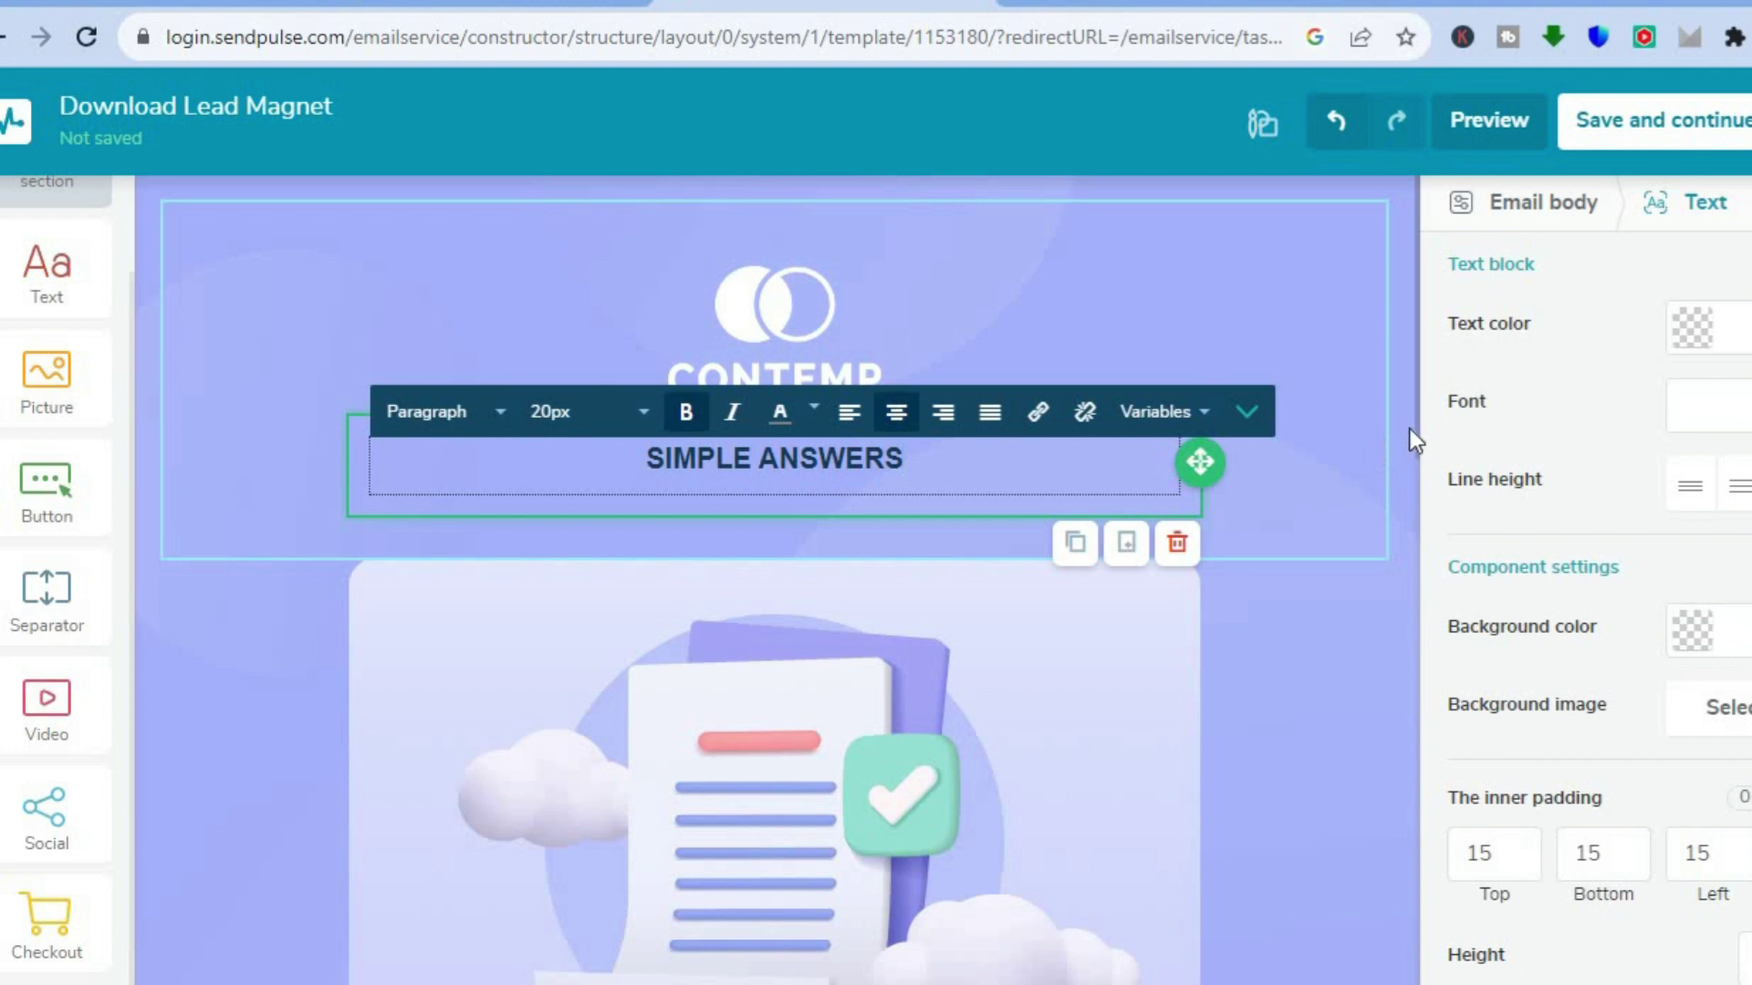
scroll(1405, 547, down, 9)
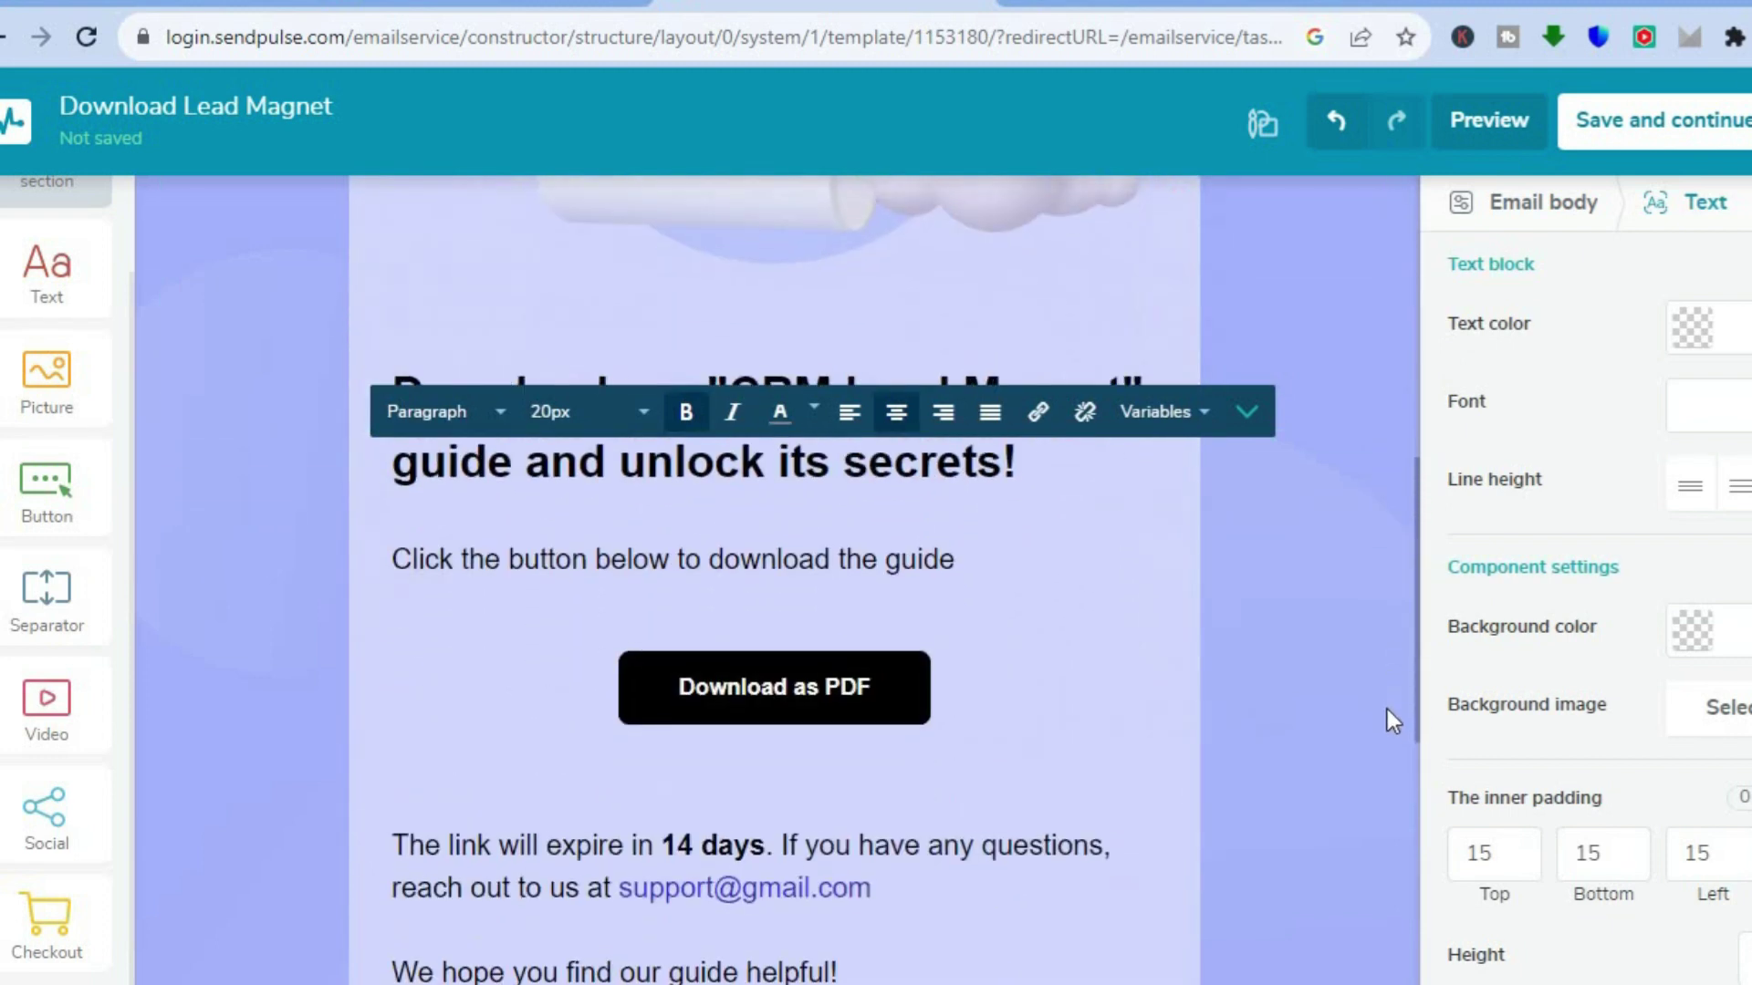
click(868, 677)
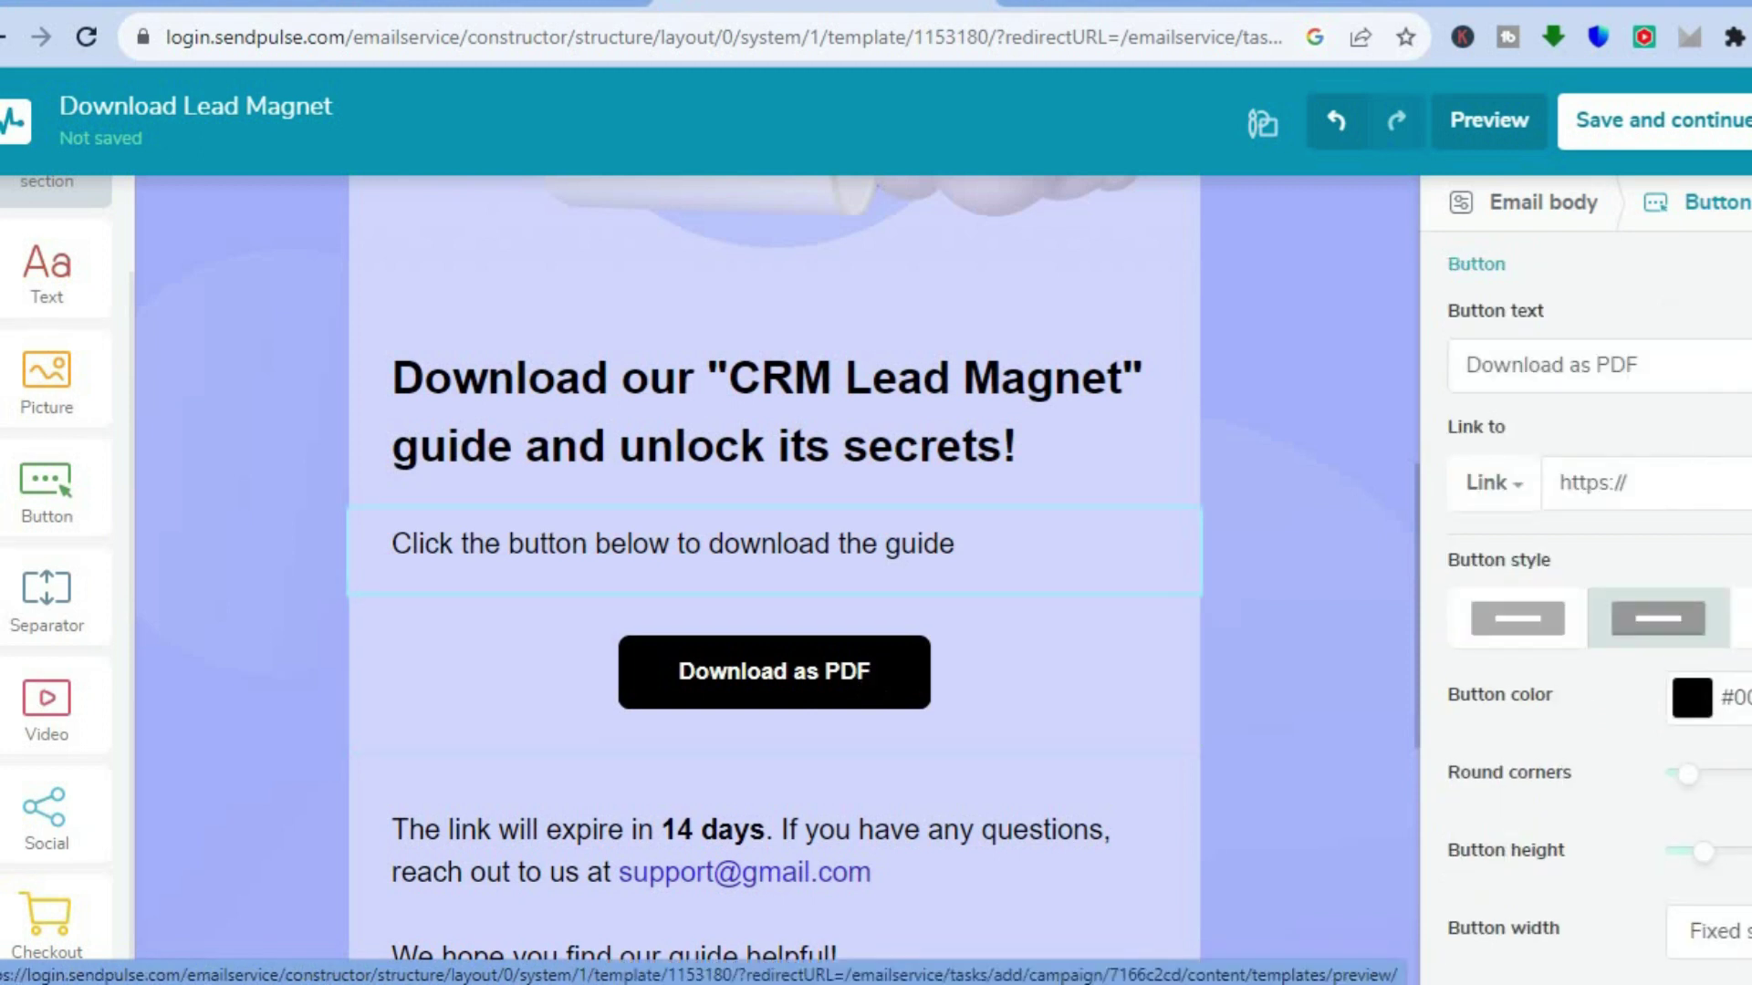
click(1674, 370)
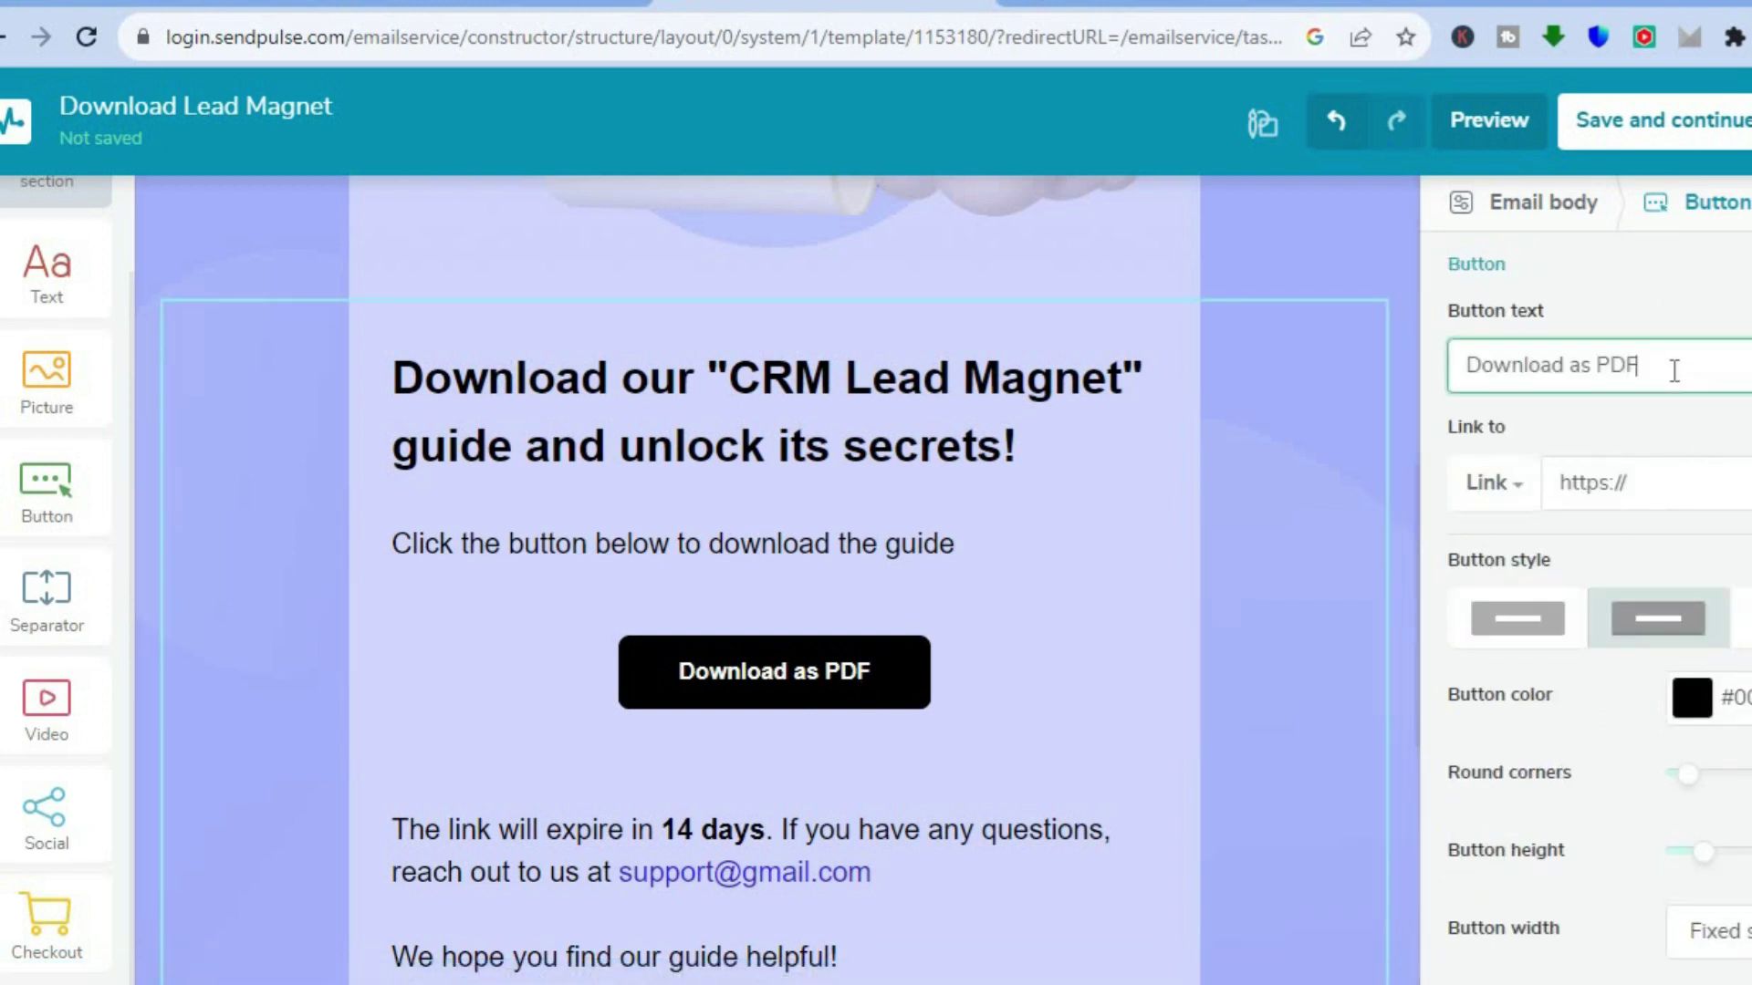
click(1679, 485)
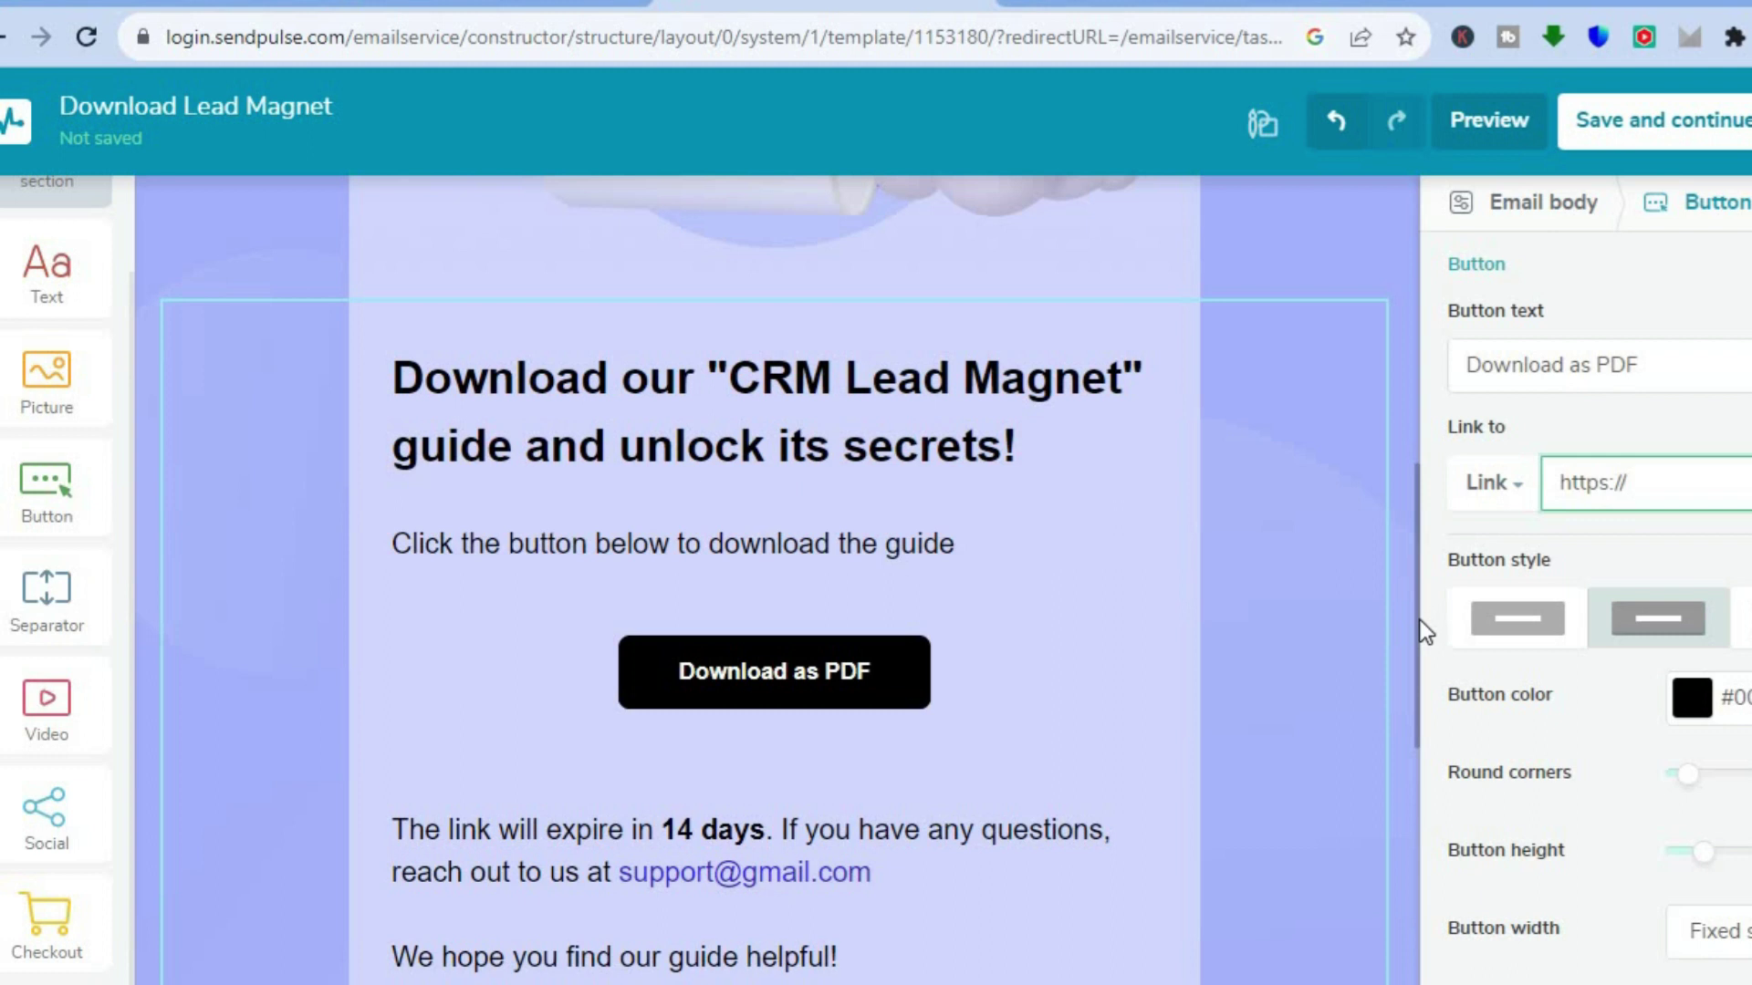
scroll(1418, 773, down, 5)
scroll(1418, 781, up, 8)
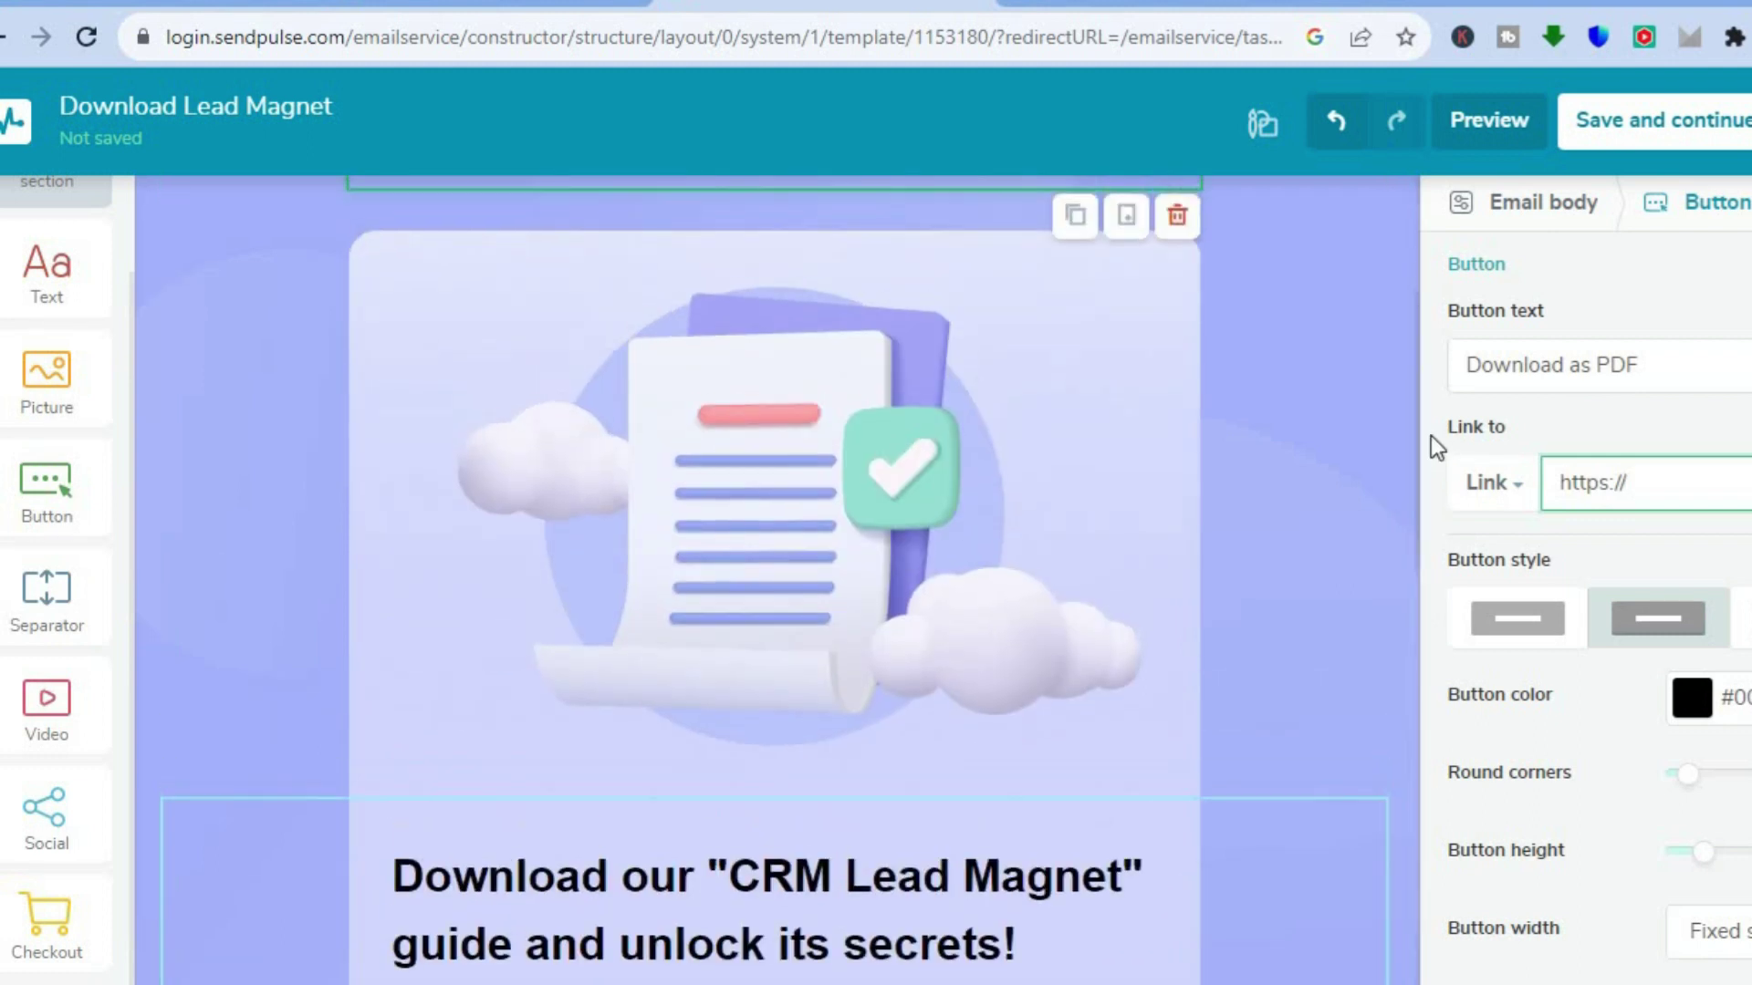
Step: Preview the customized email, then save and continue past the template review, leaving the requested company details empty
click(1489, 121)
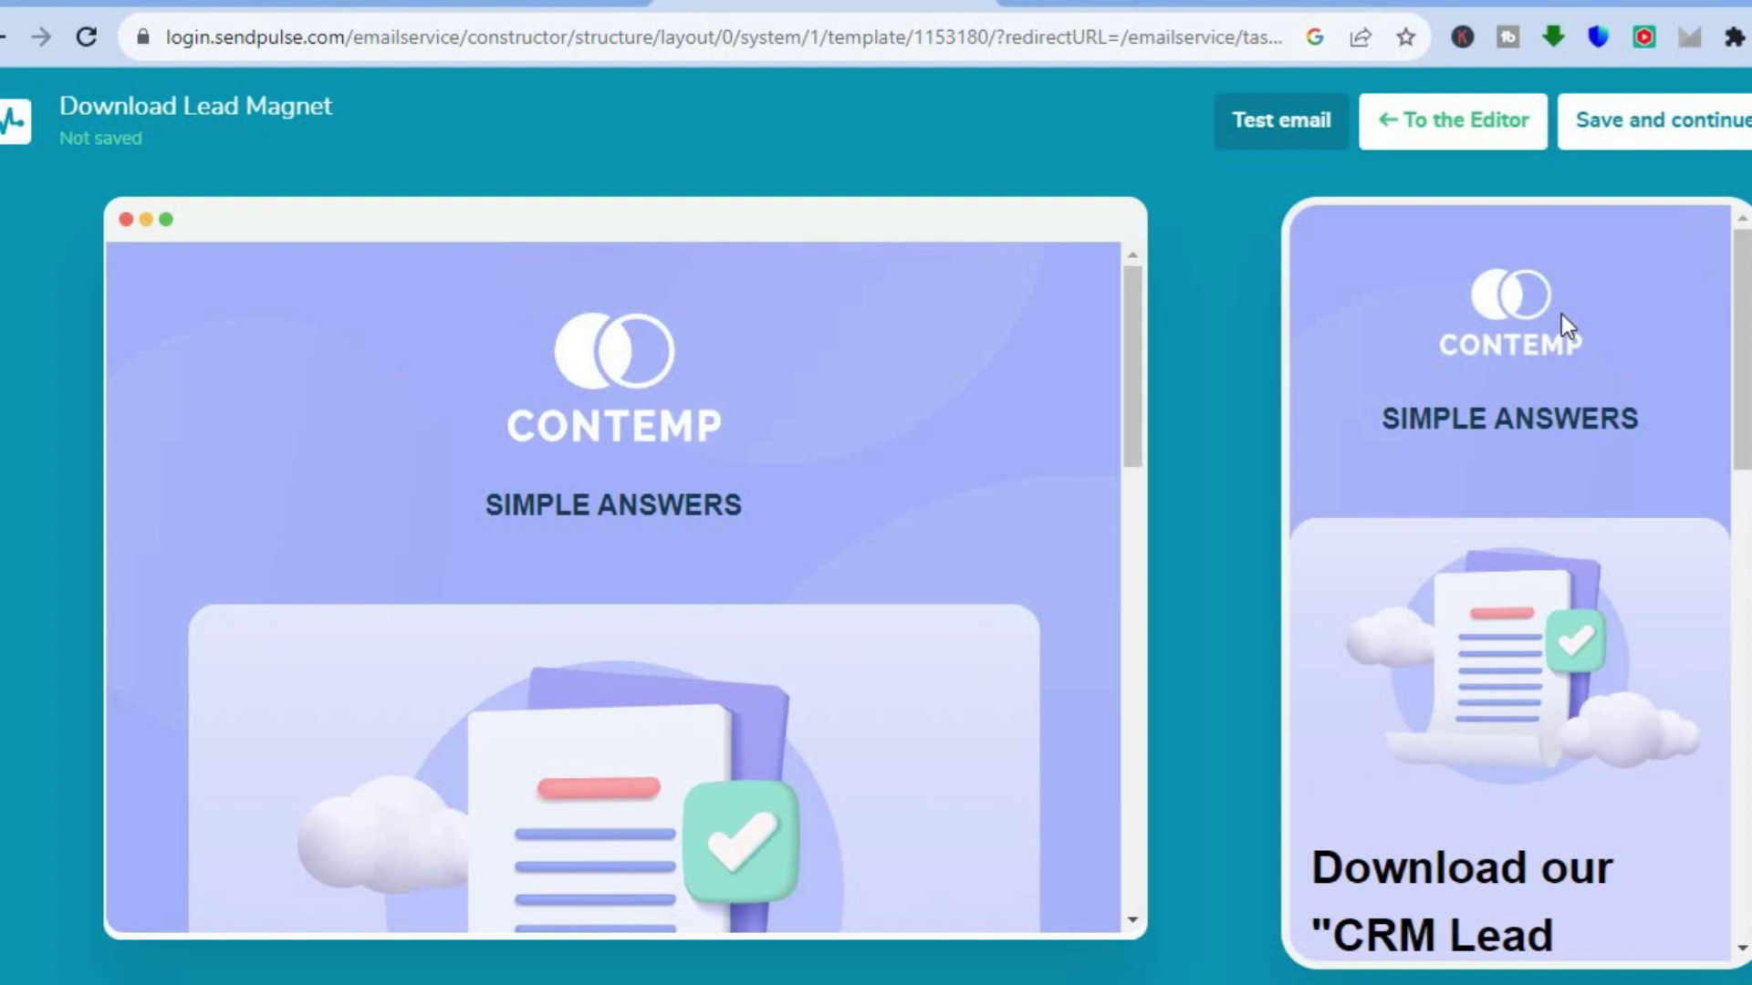
click(1410, 124)
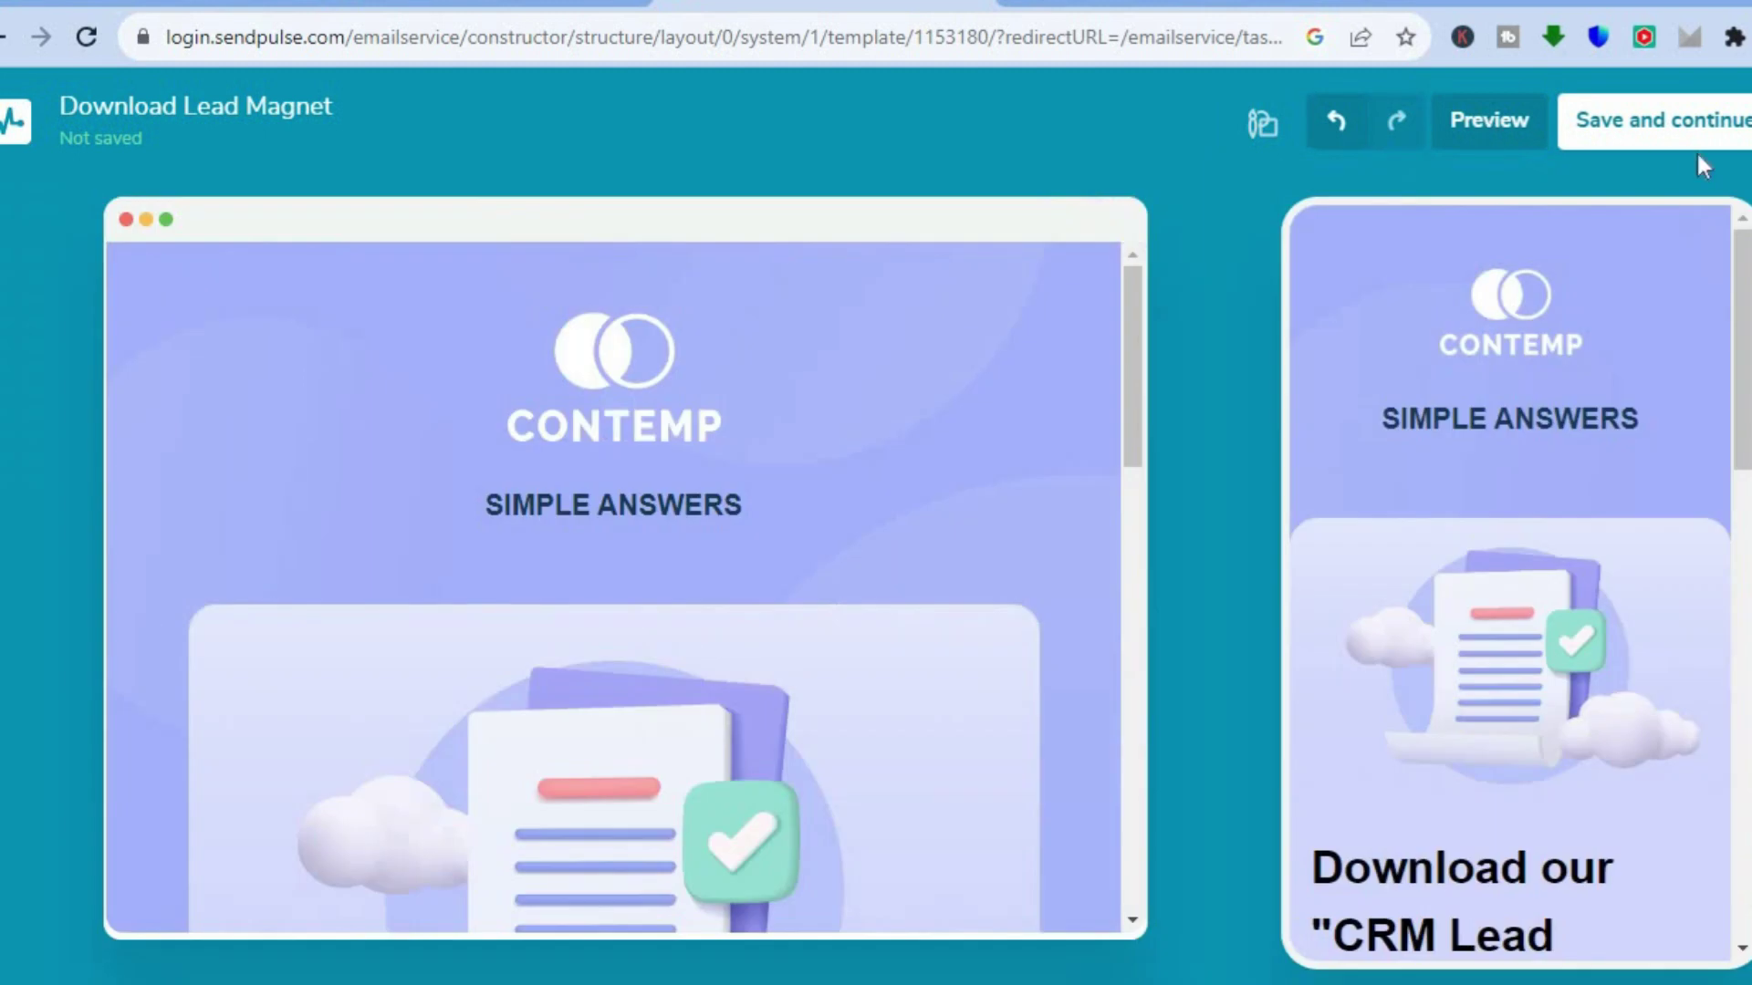
mouse_move(1738, 119)
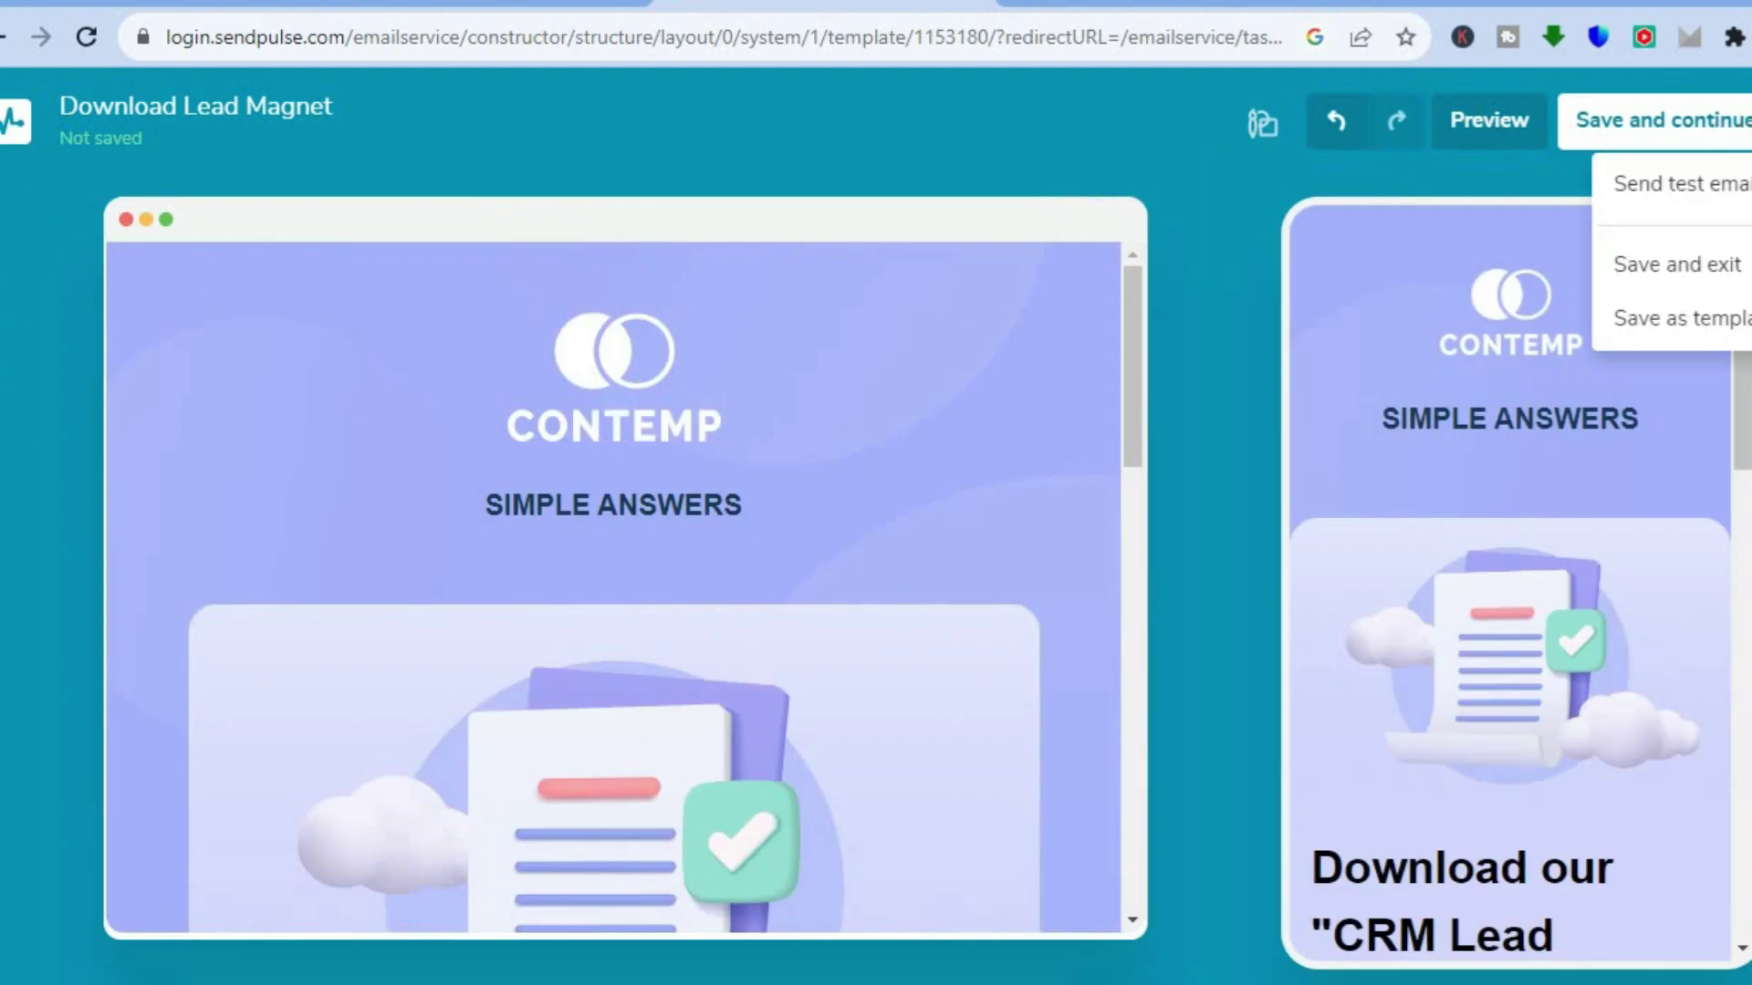
click(1679, 122)
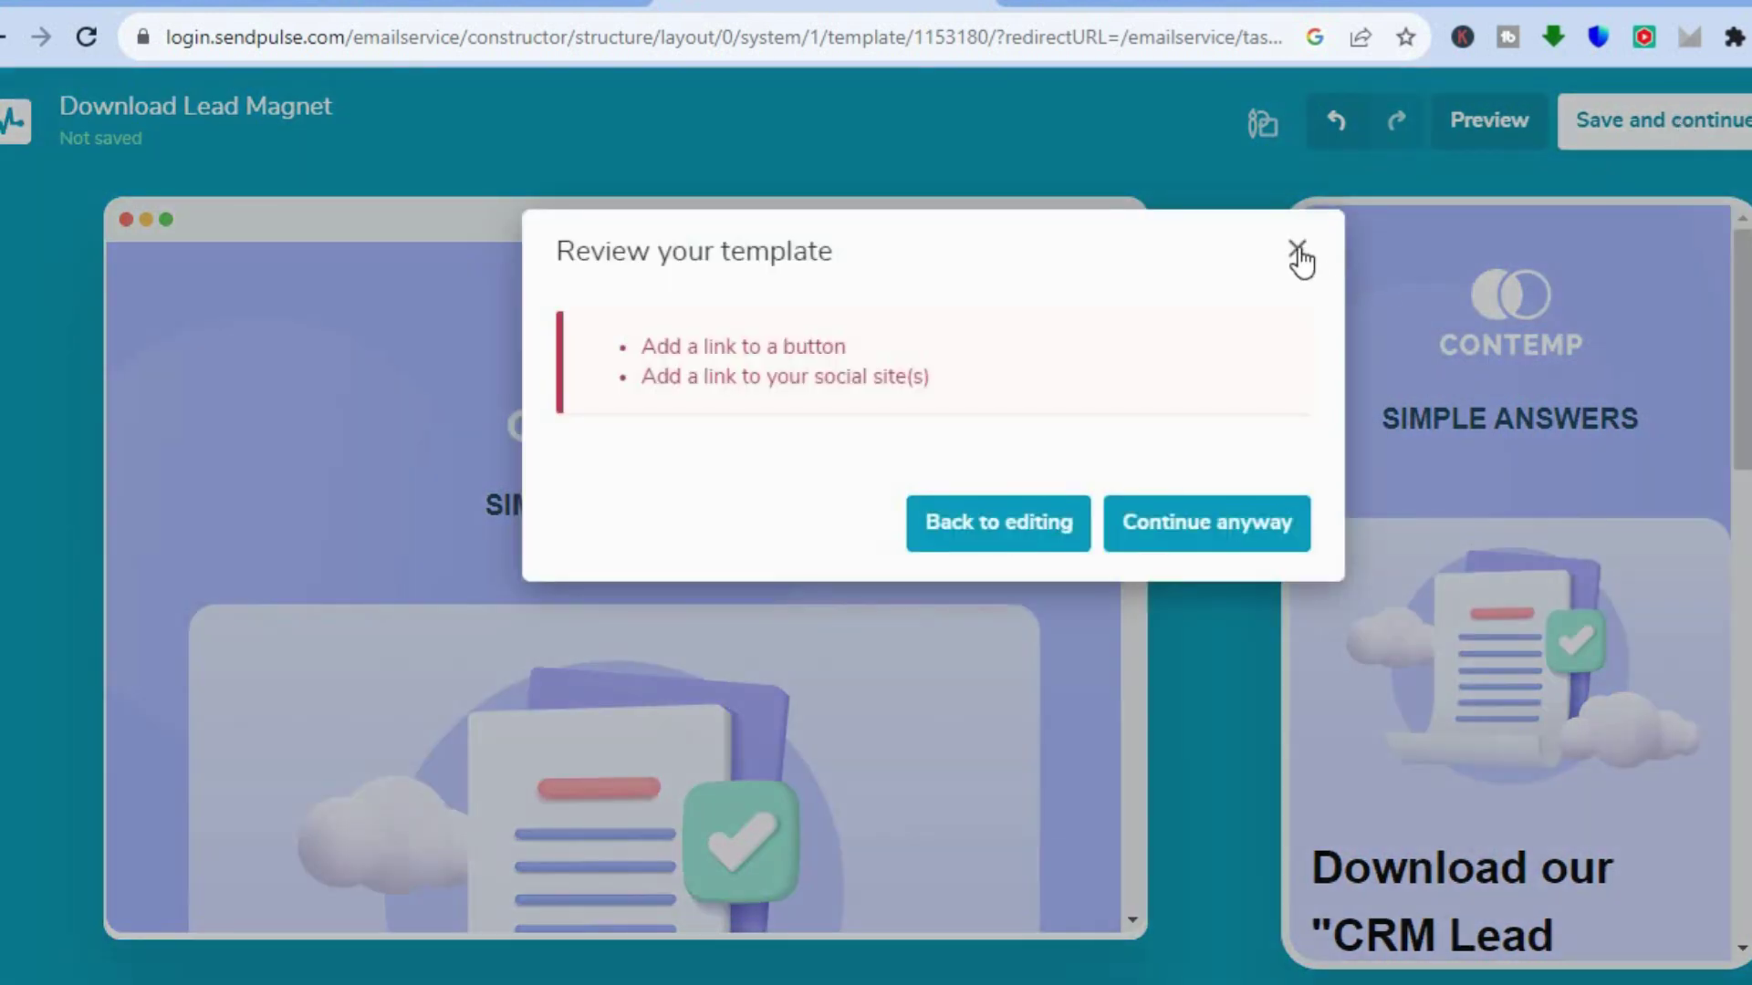
click(1219, 522)
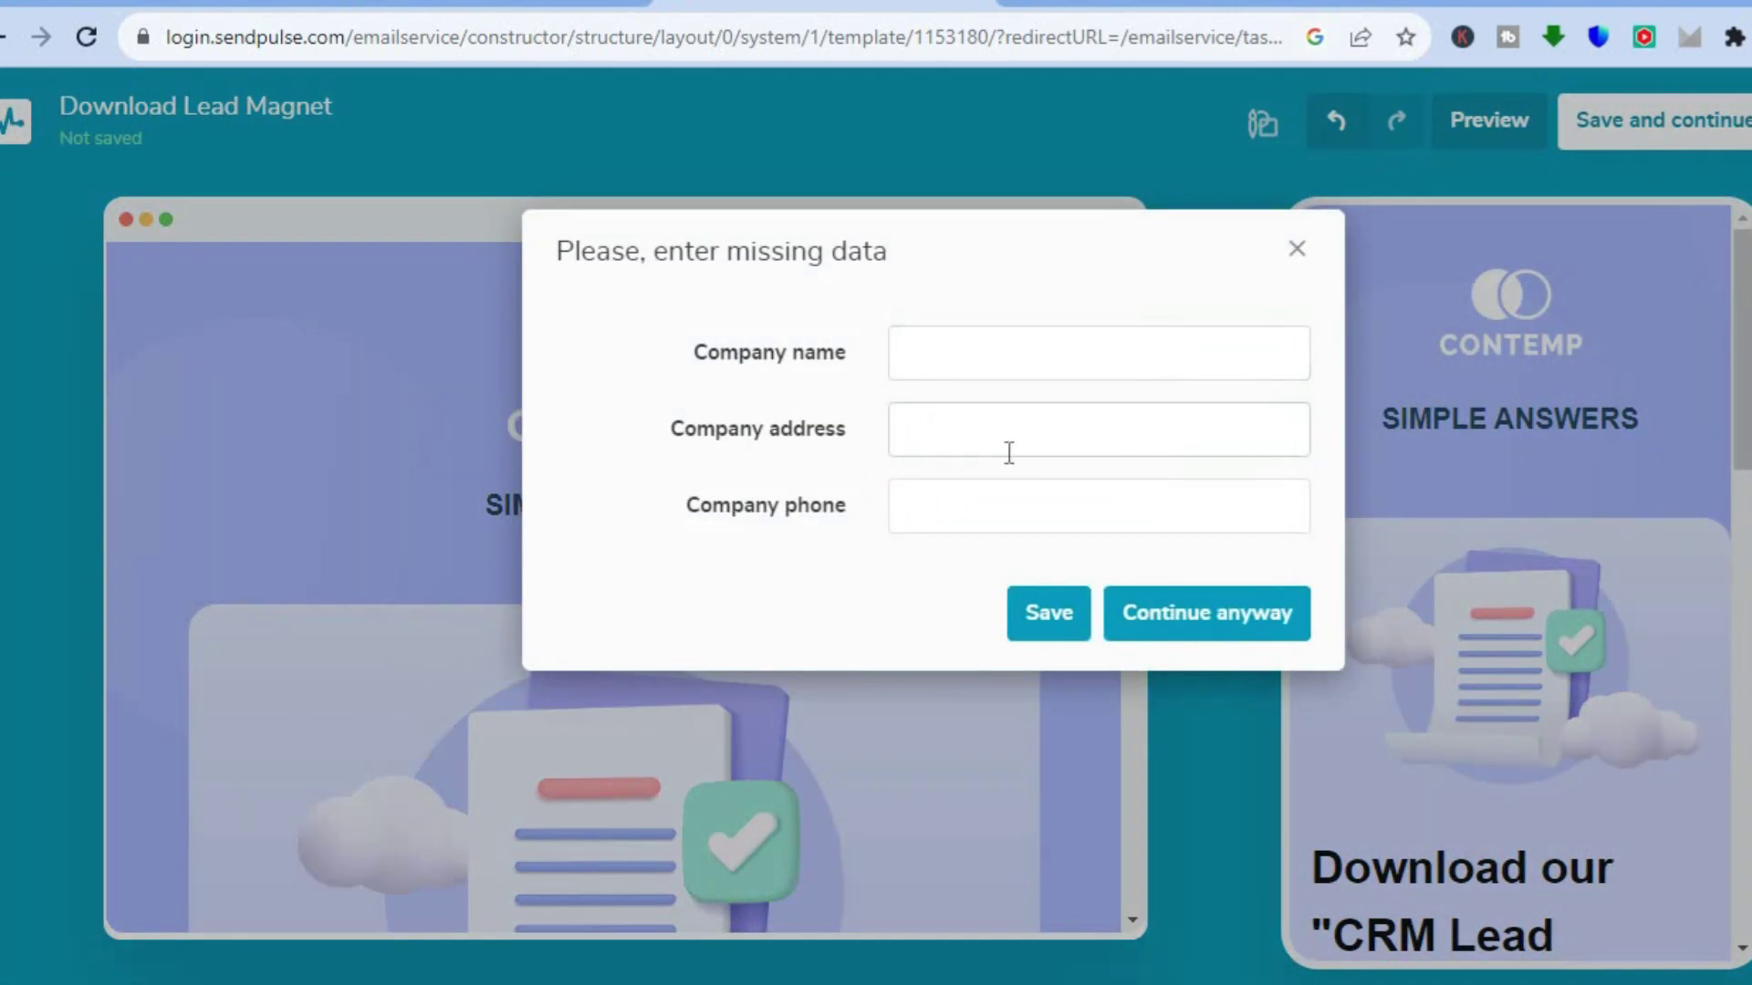
click(1056, 631)
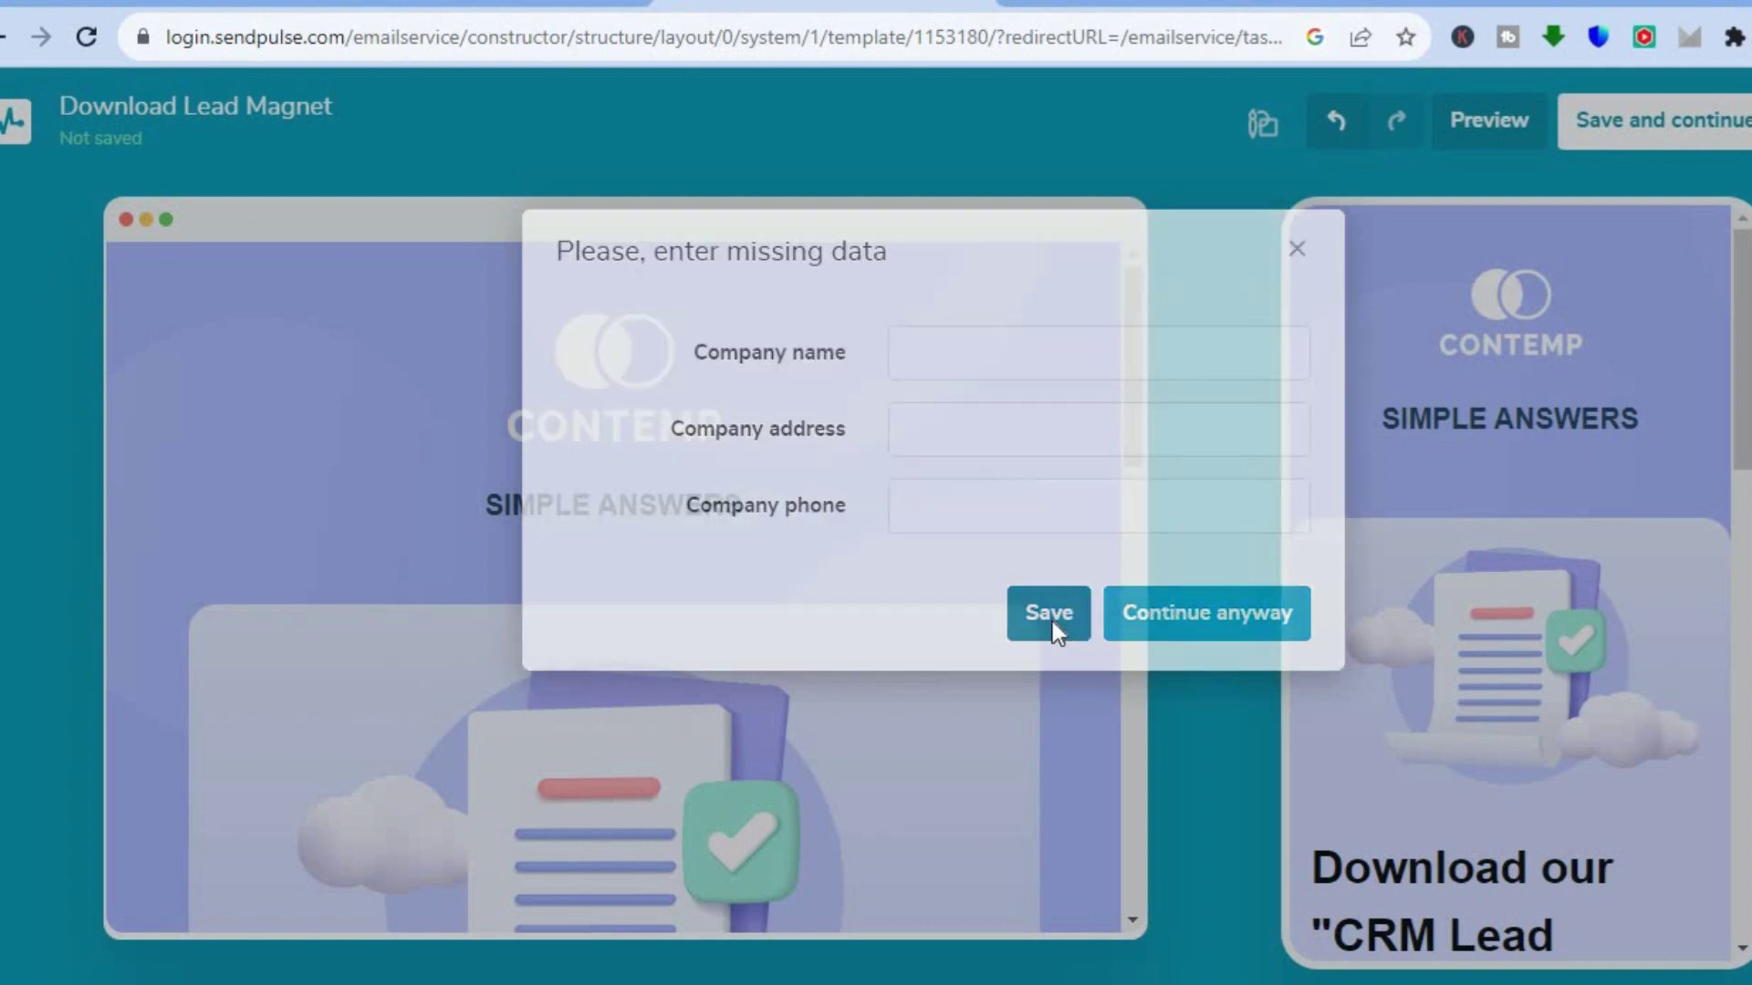
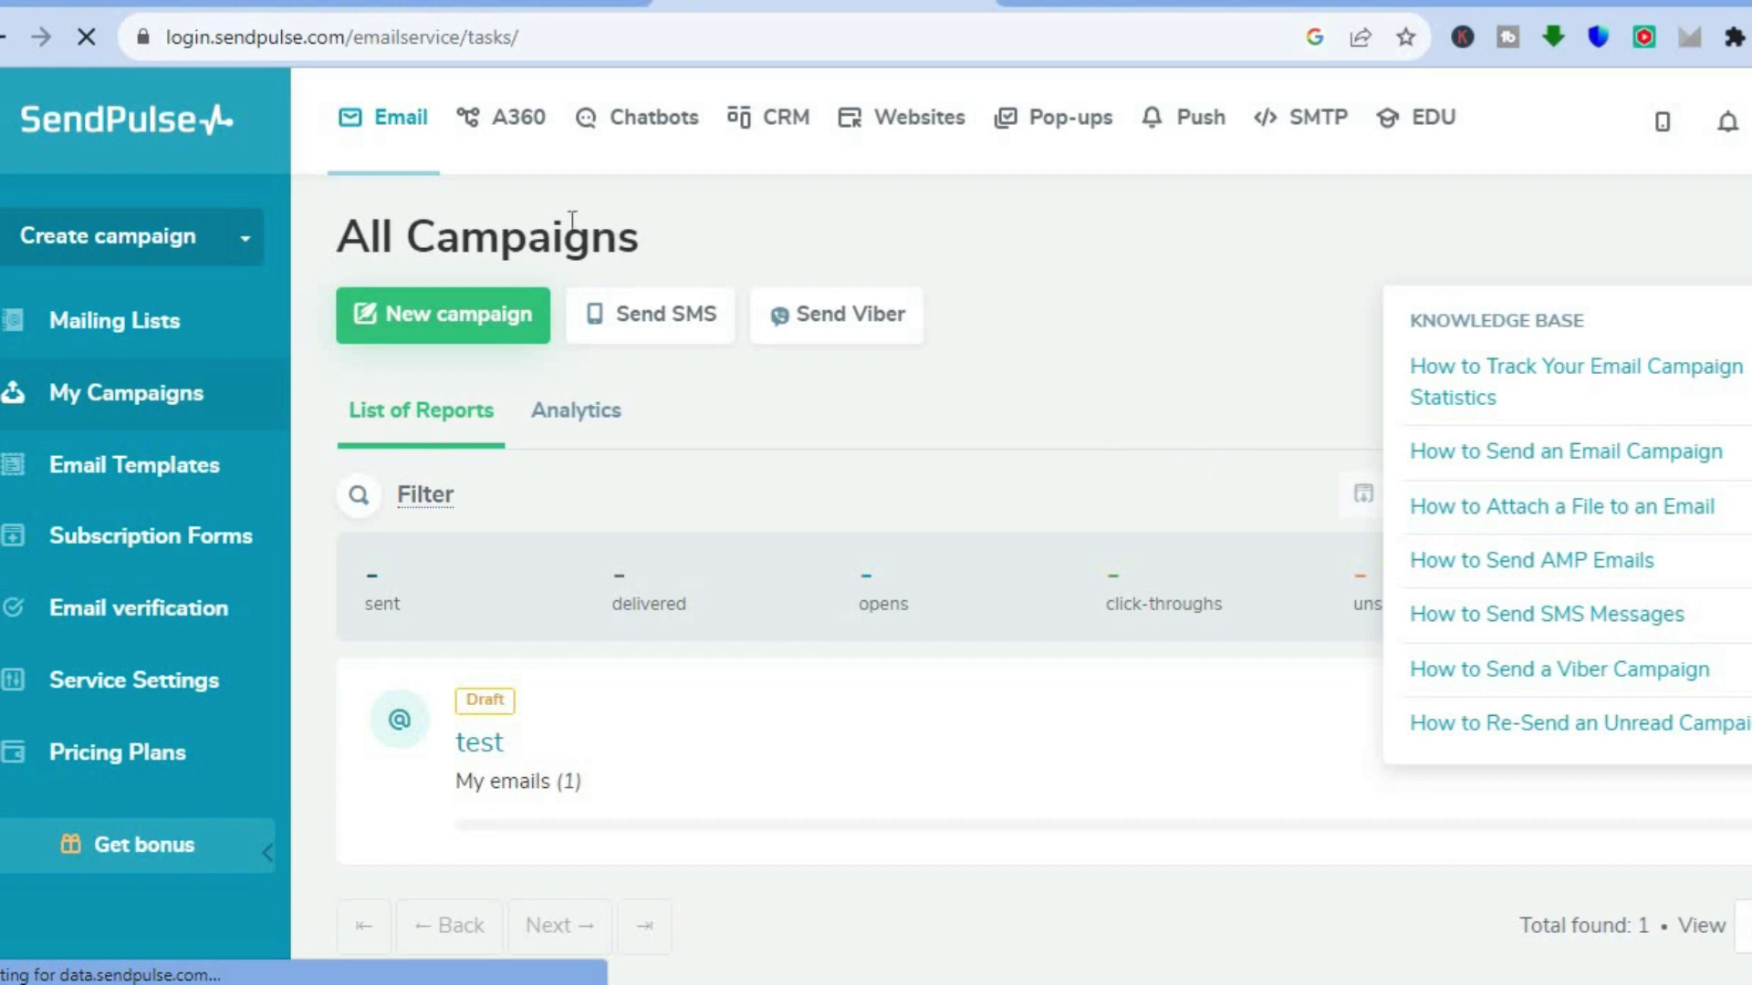
Step: Open the Chatbots channel connection options and examine the live chat widget installation choices
click(636, 129)
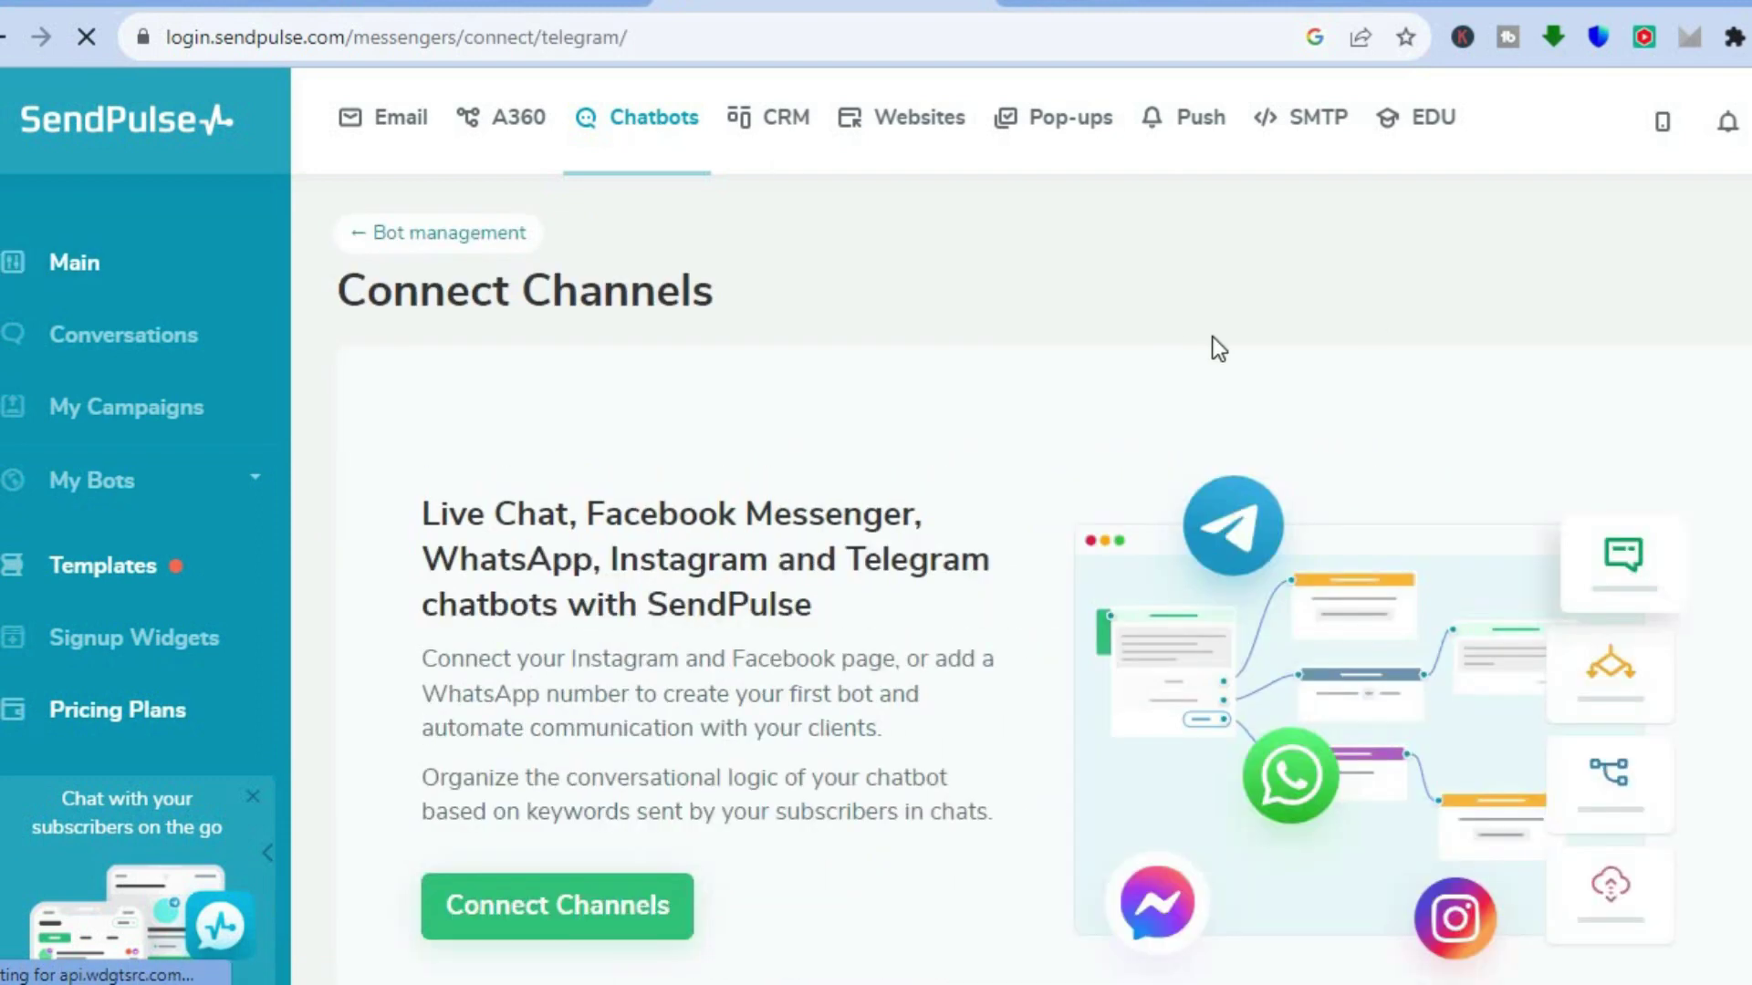
scroll(1658, 329, down, 5)
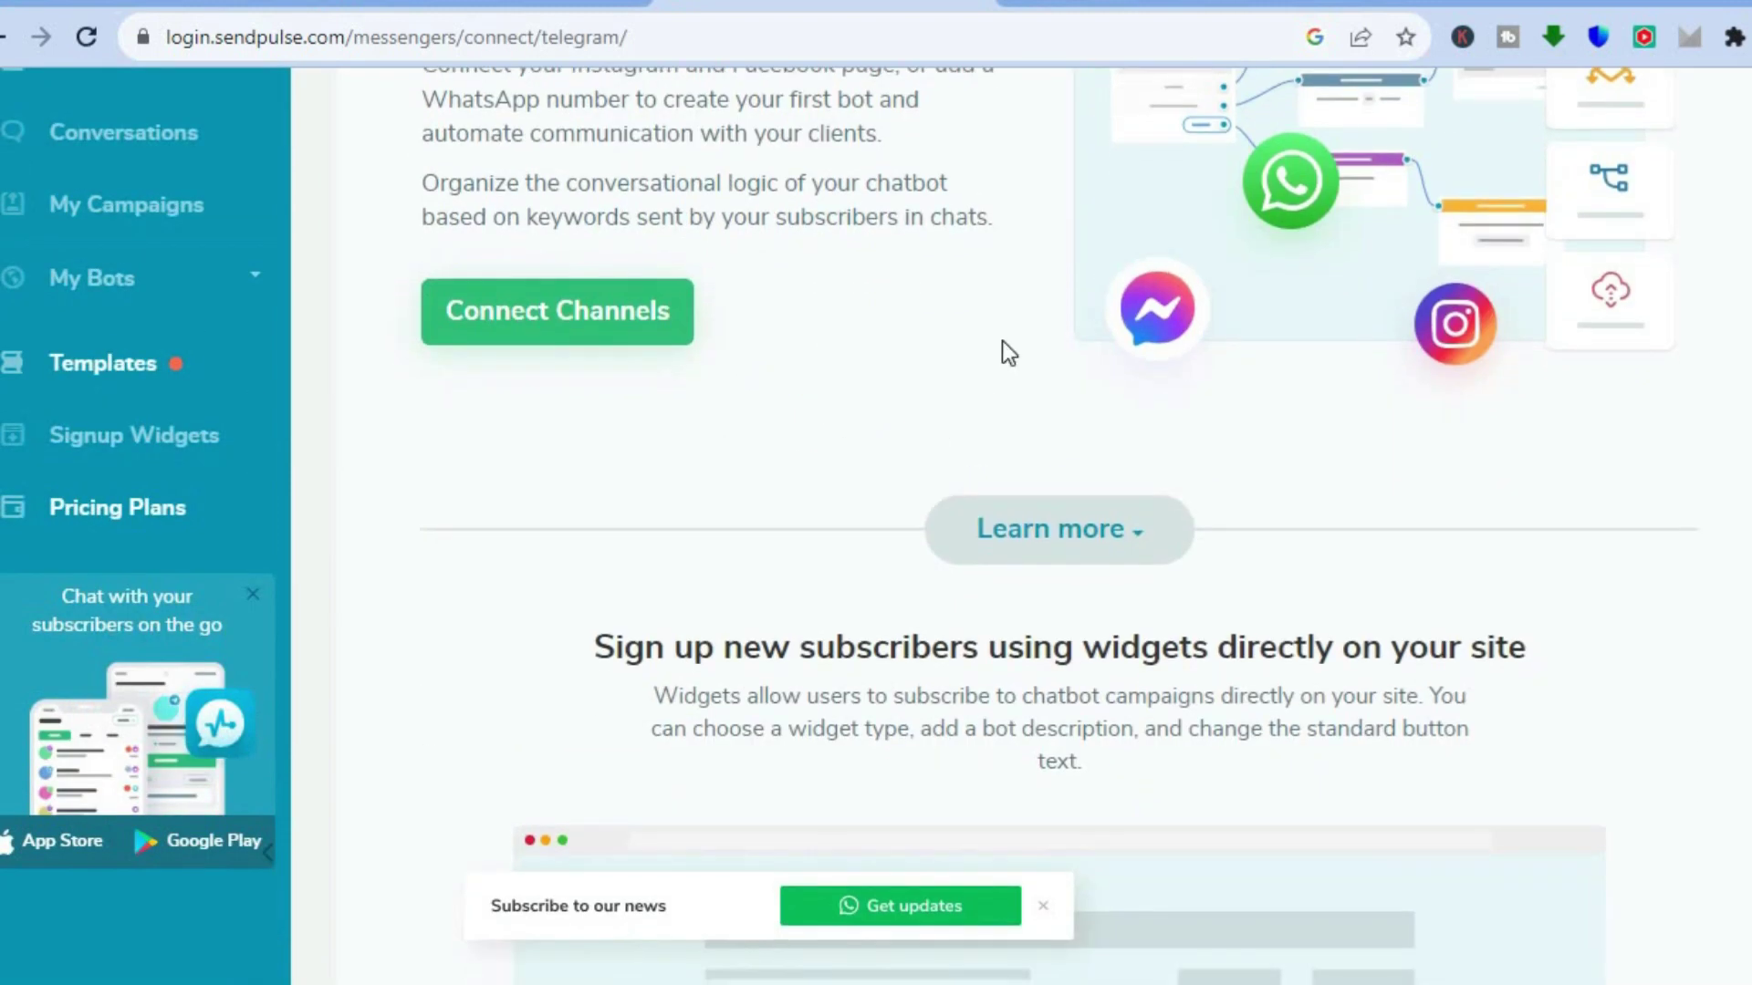
click(563, 310)
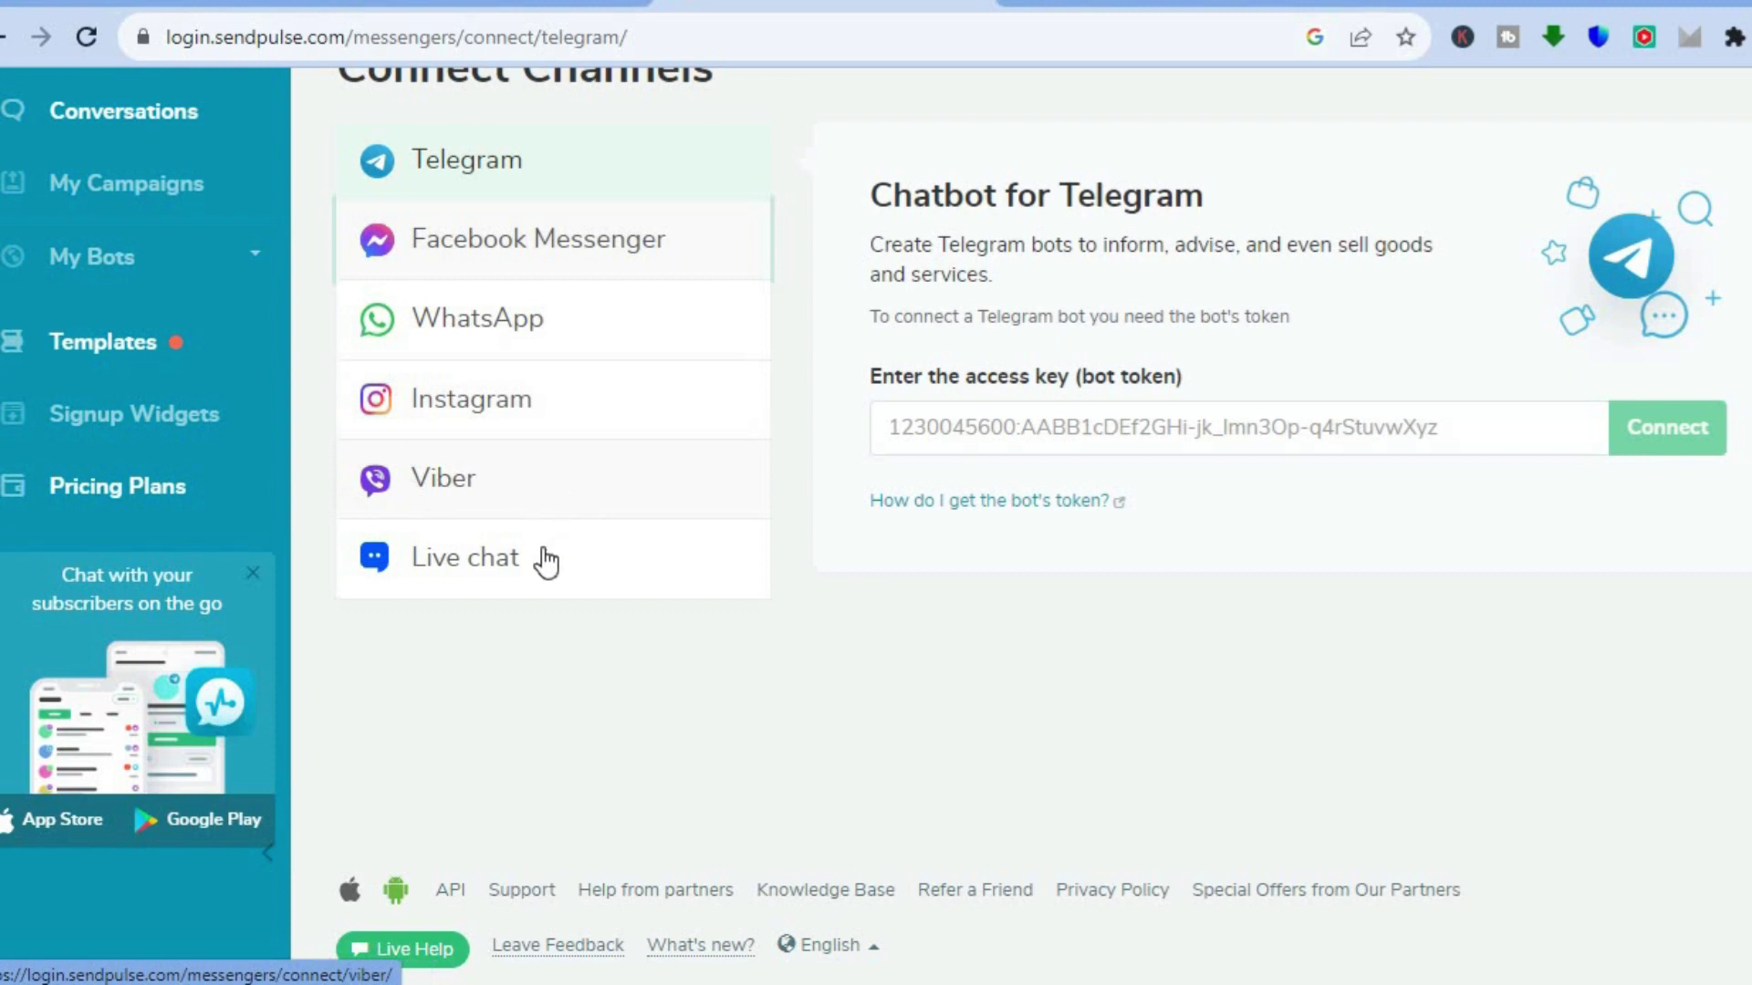
click(475, 576)
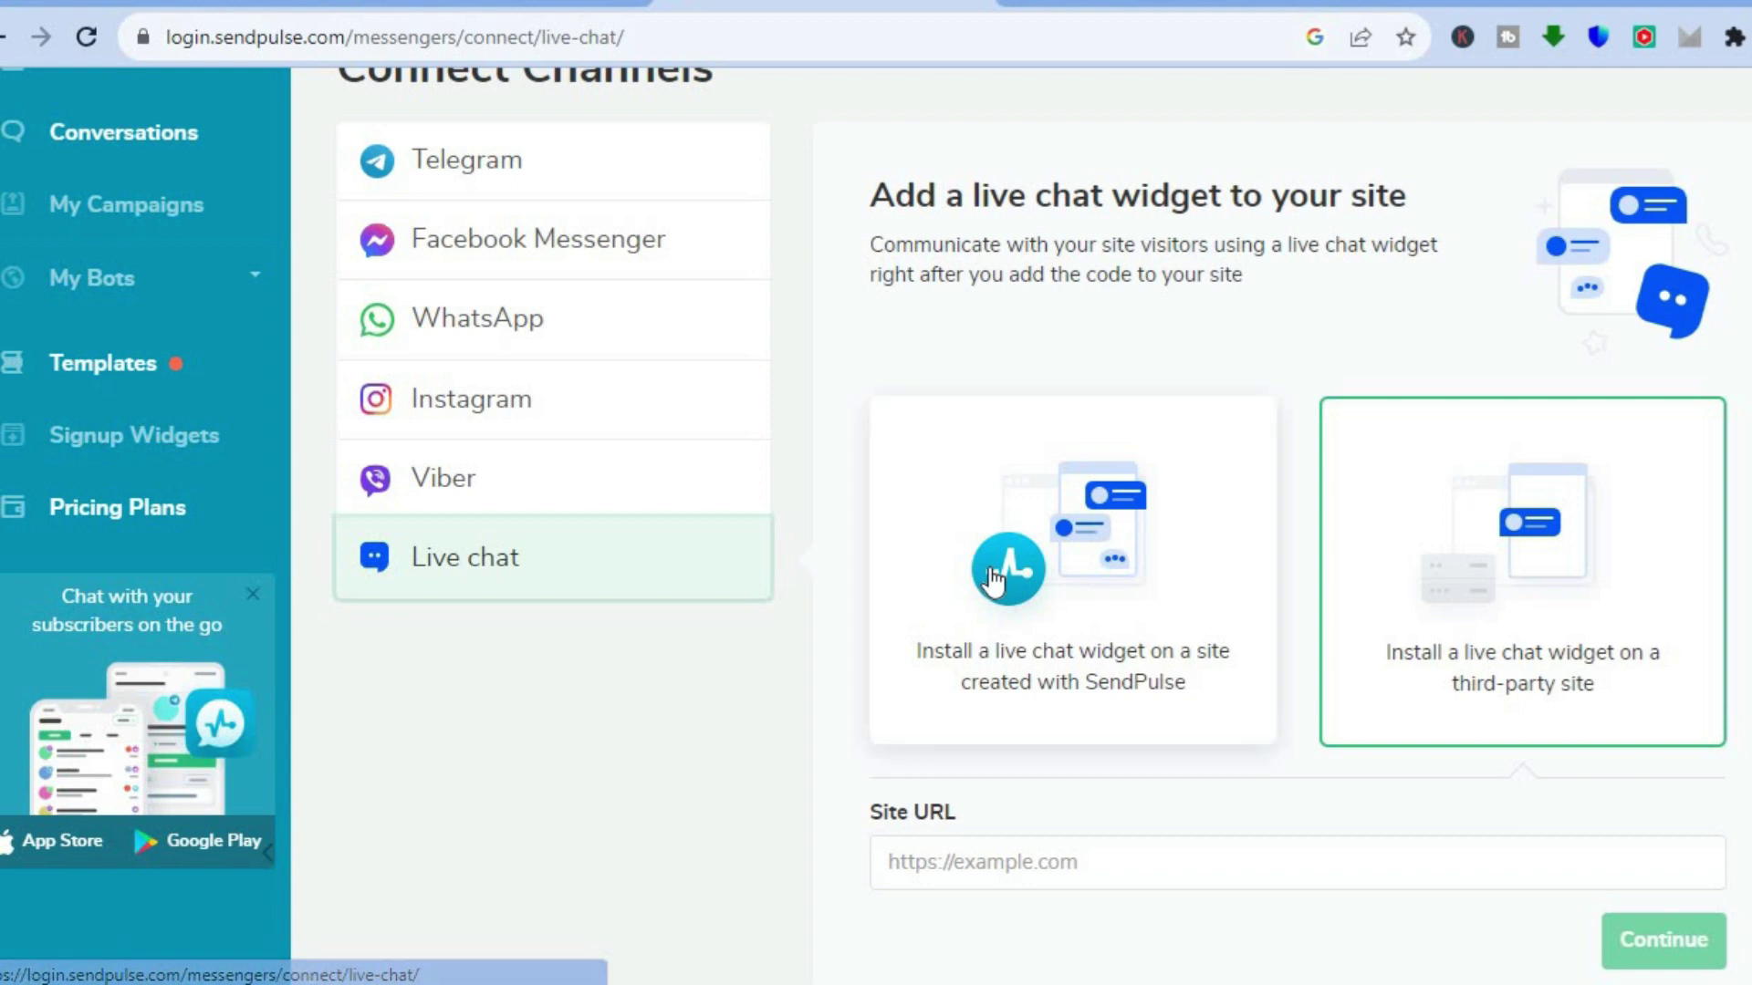
scroll(1021, 529, down, 2)
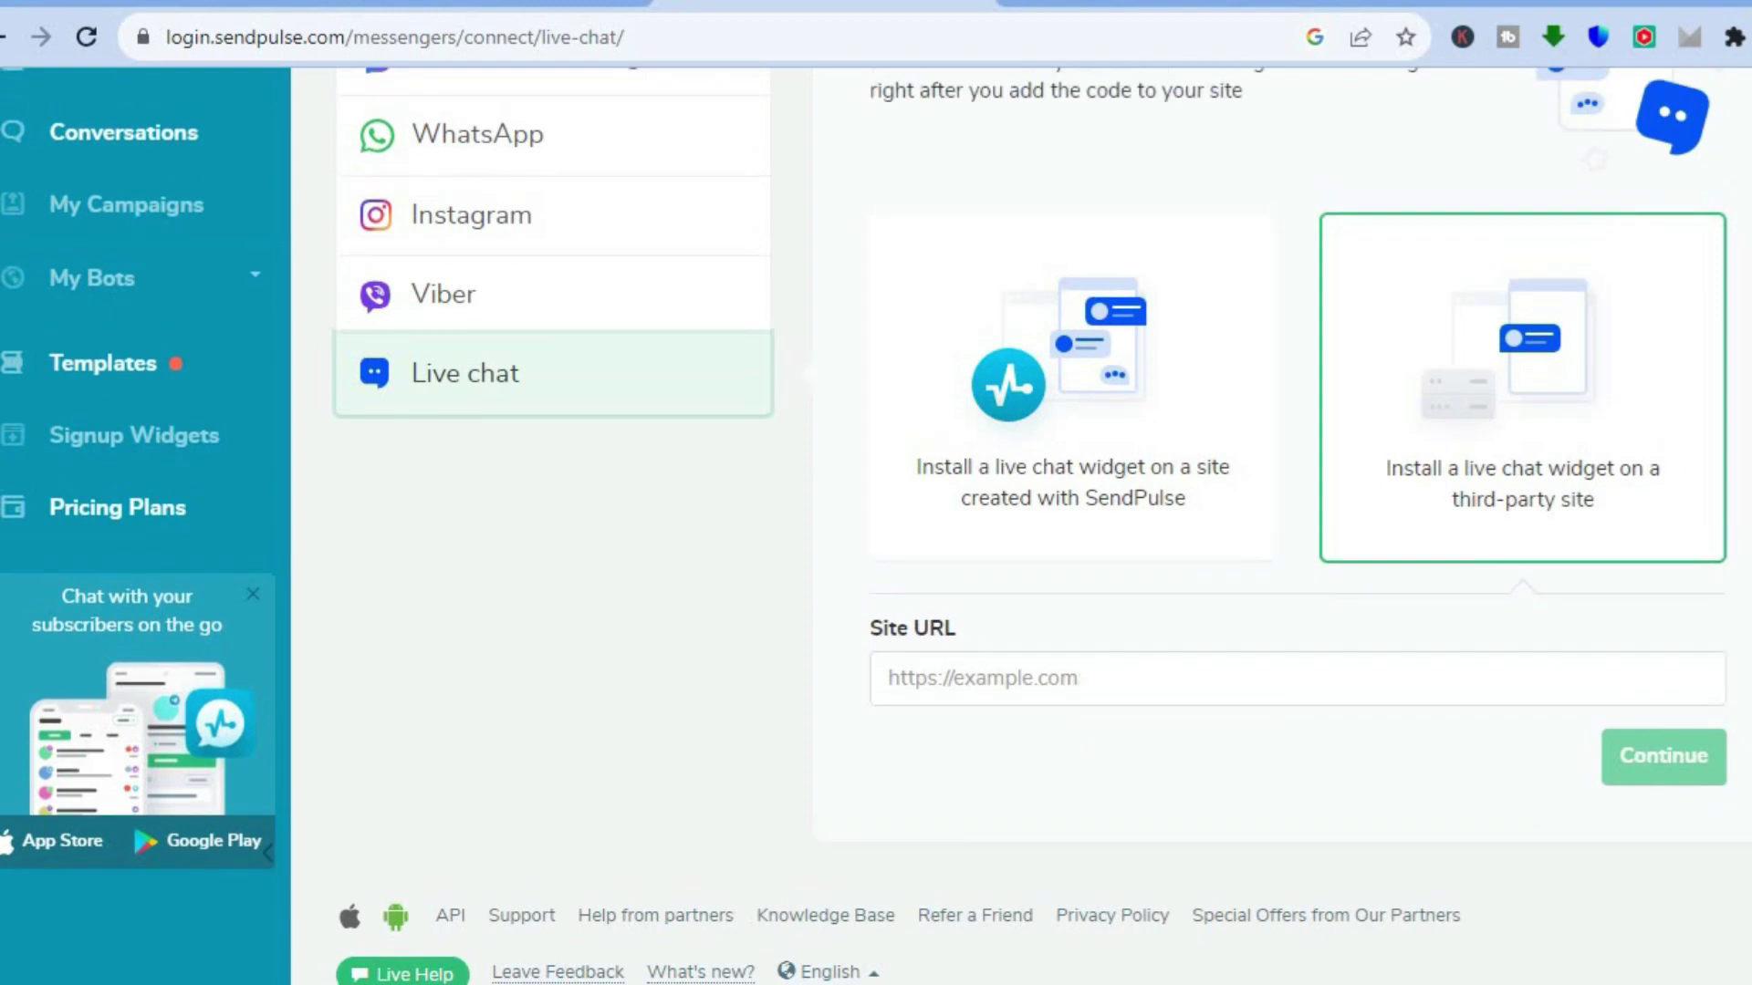
scroll(1041, 526, up, 4)
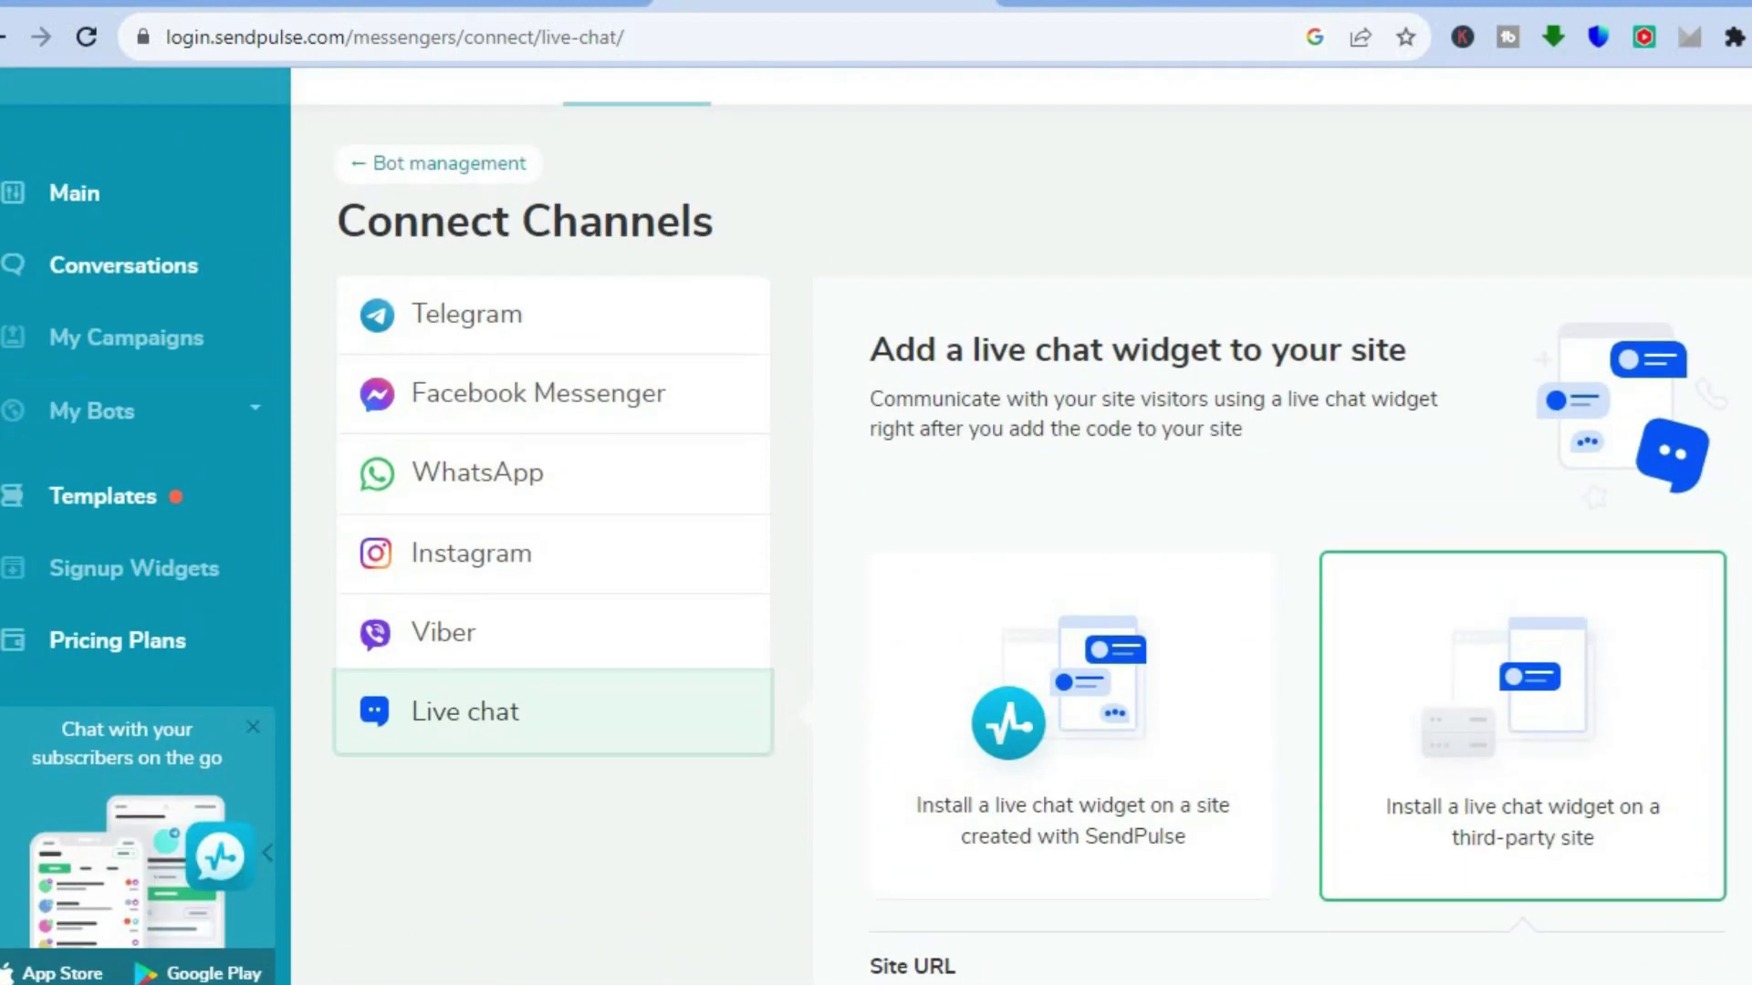
scroll(1041, 525, up, 1)
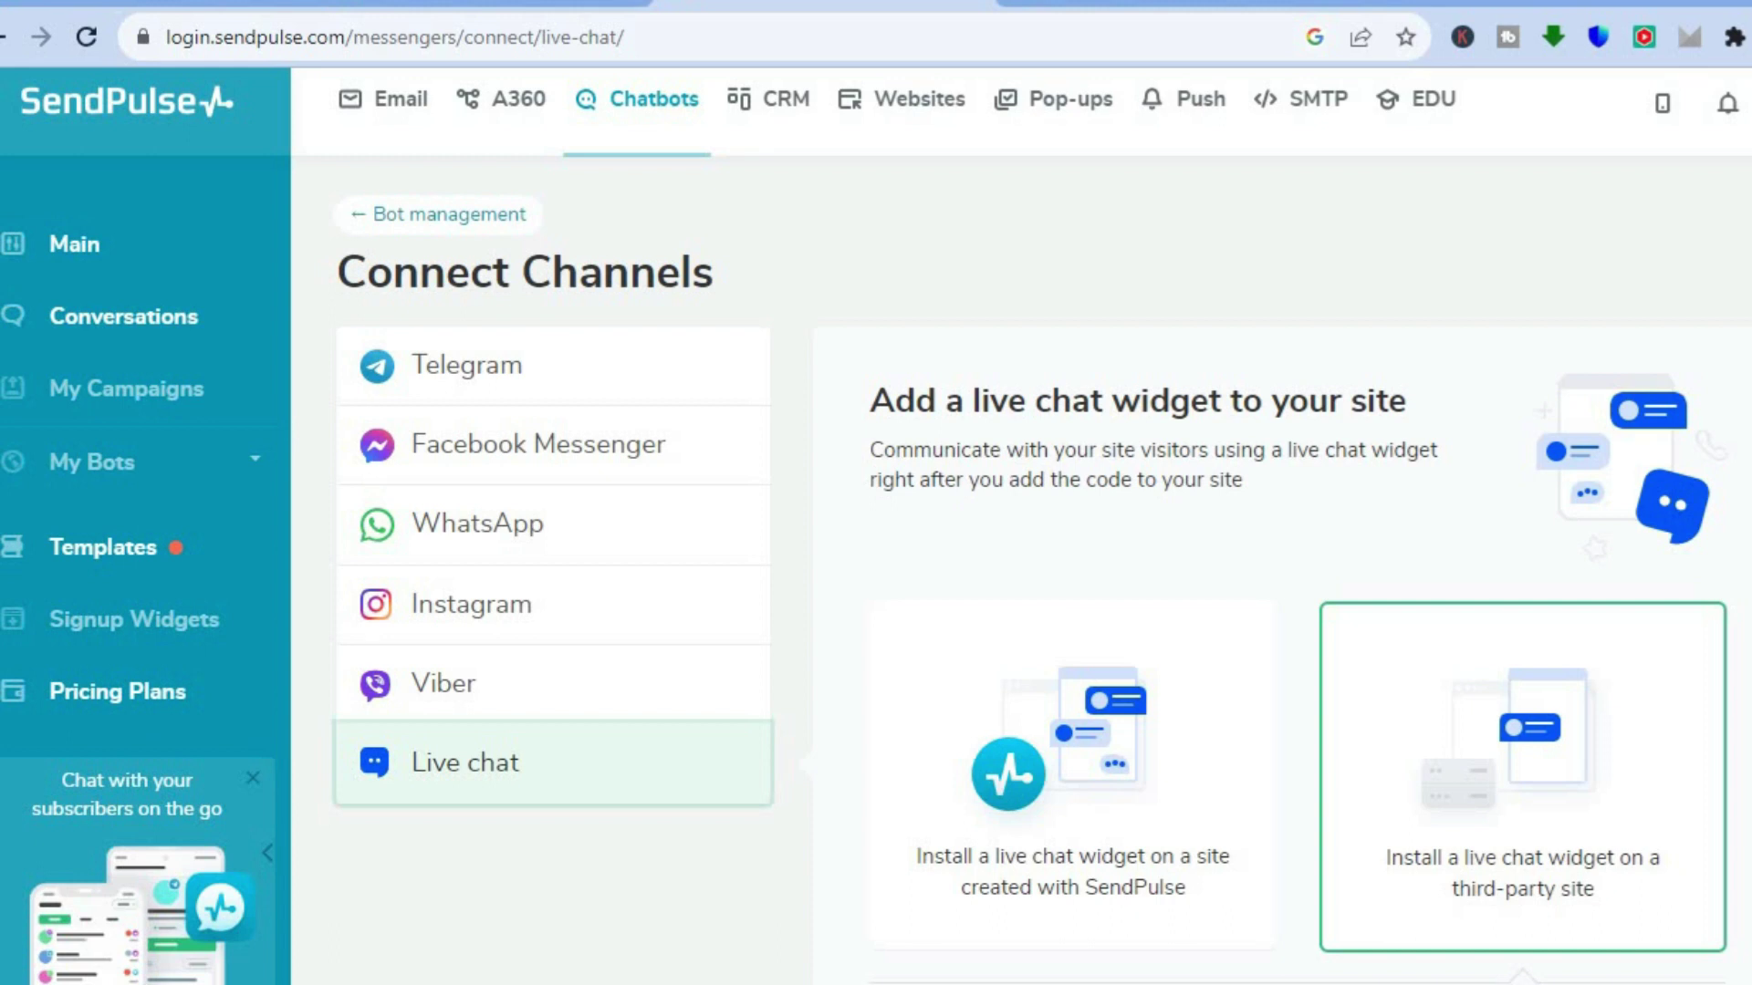
scroll(941, 306, up, 1)
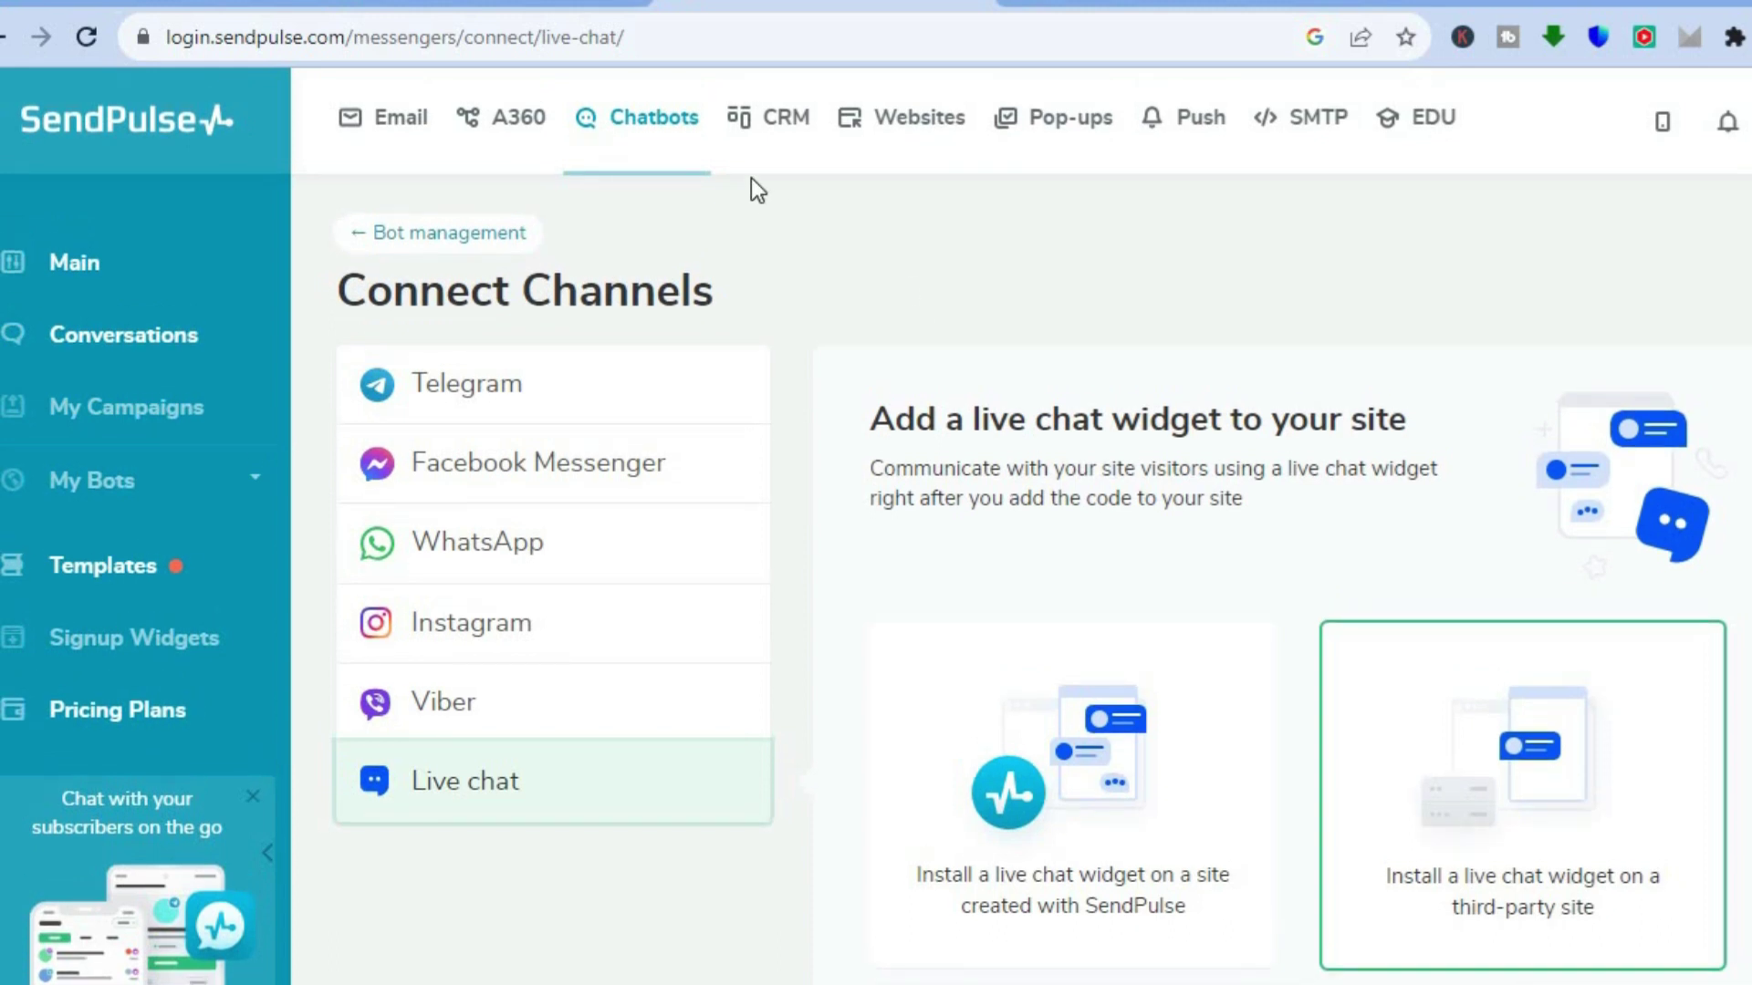
Step: Open the CRM section, get started with the free CRM system and dismiss the pipeline tour
click(774, 117)
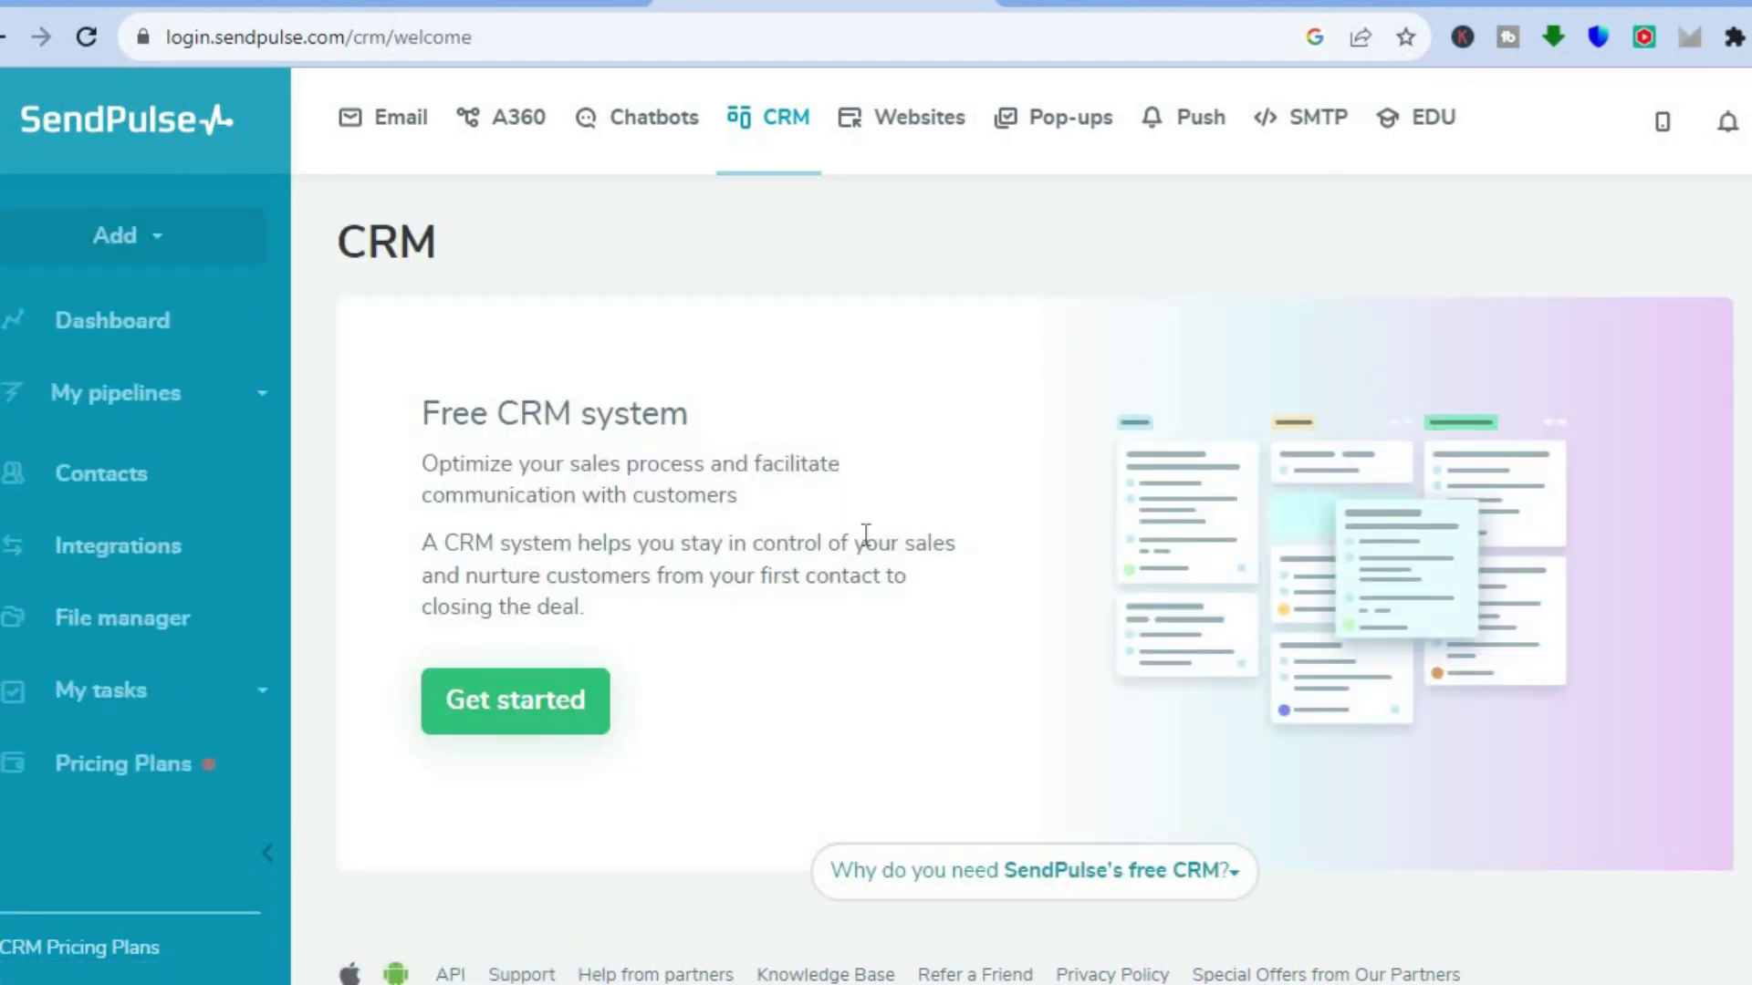
scroll(876, 641, down, 1)
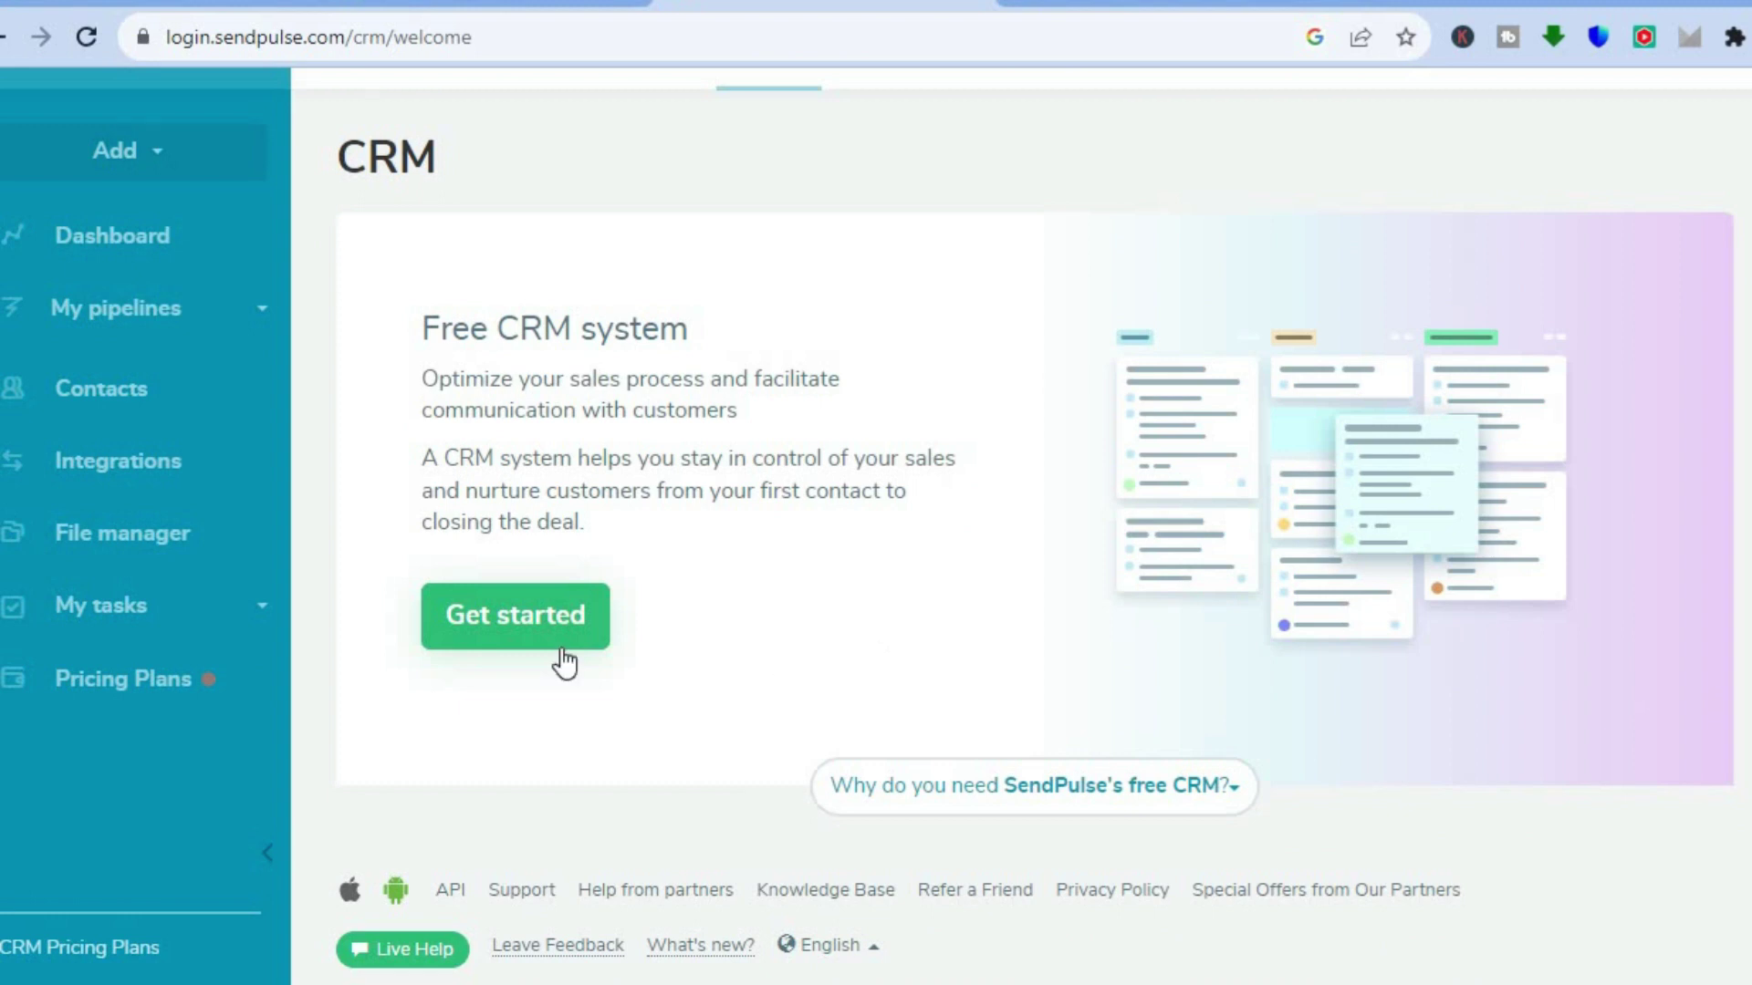
click(497, 630)
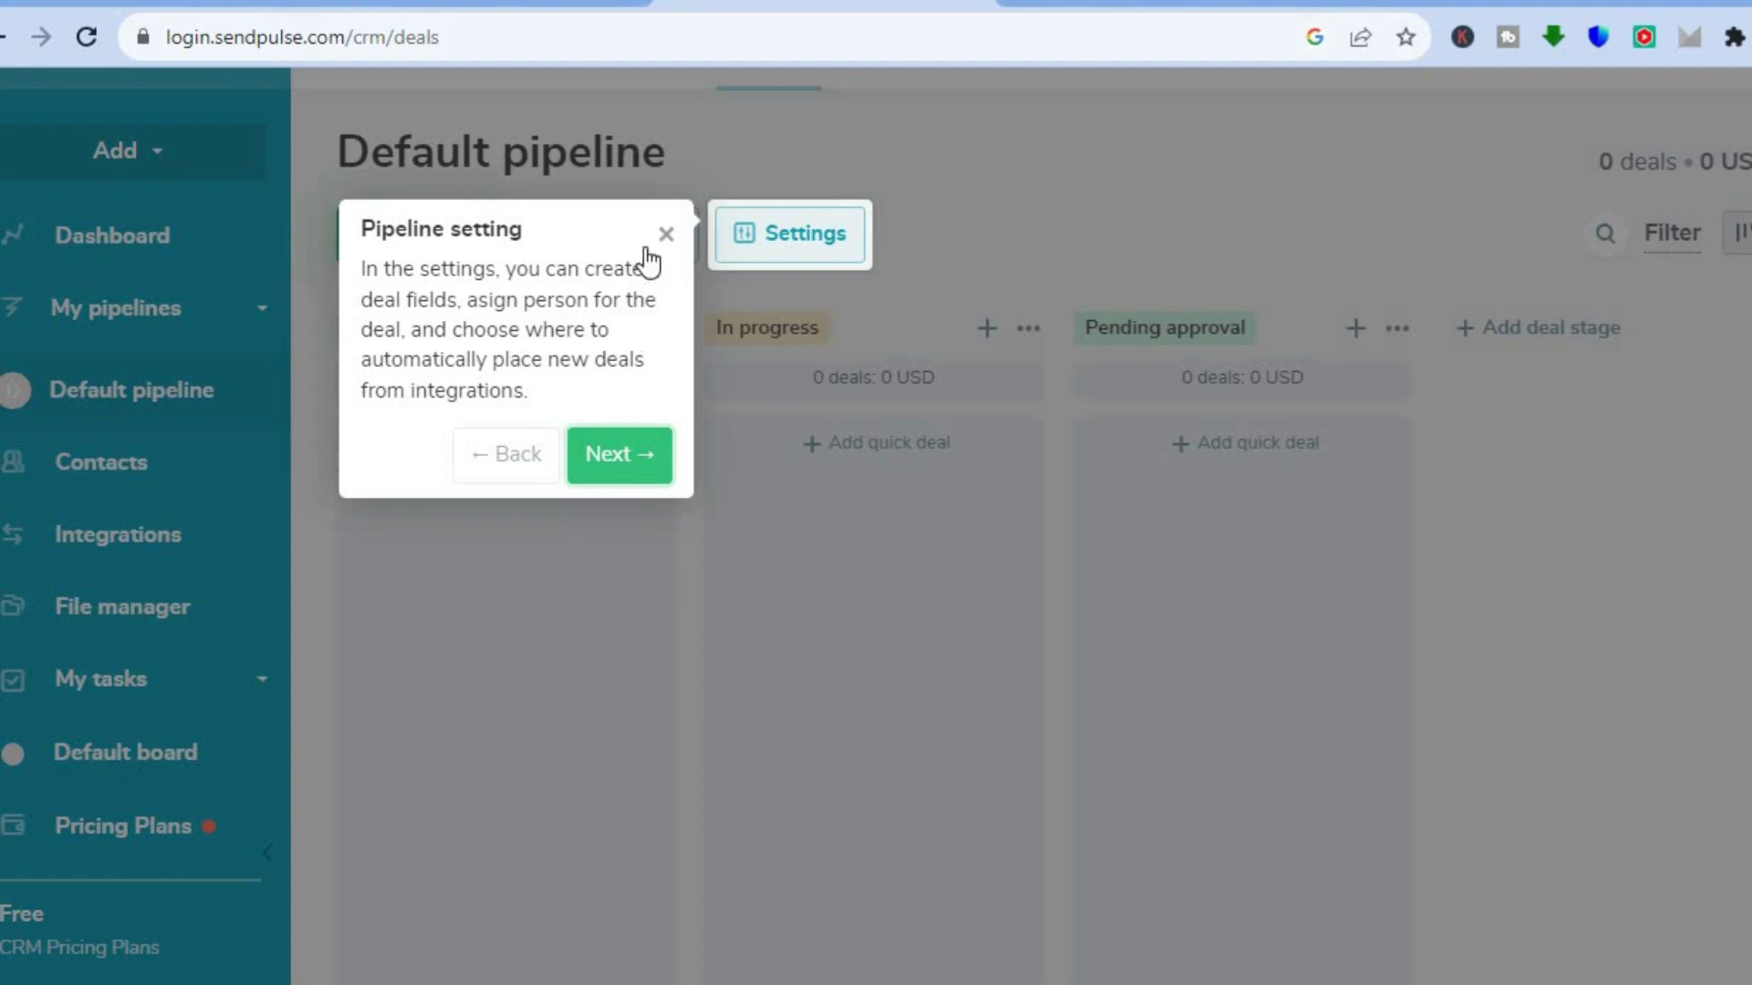
click(665, 235)
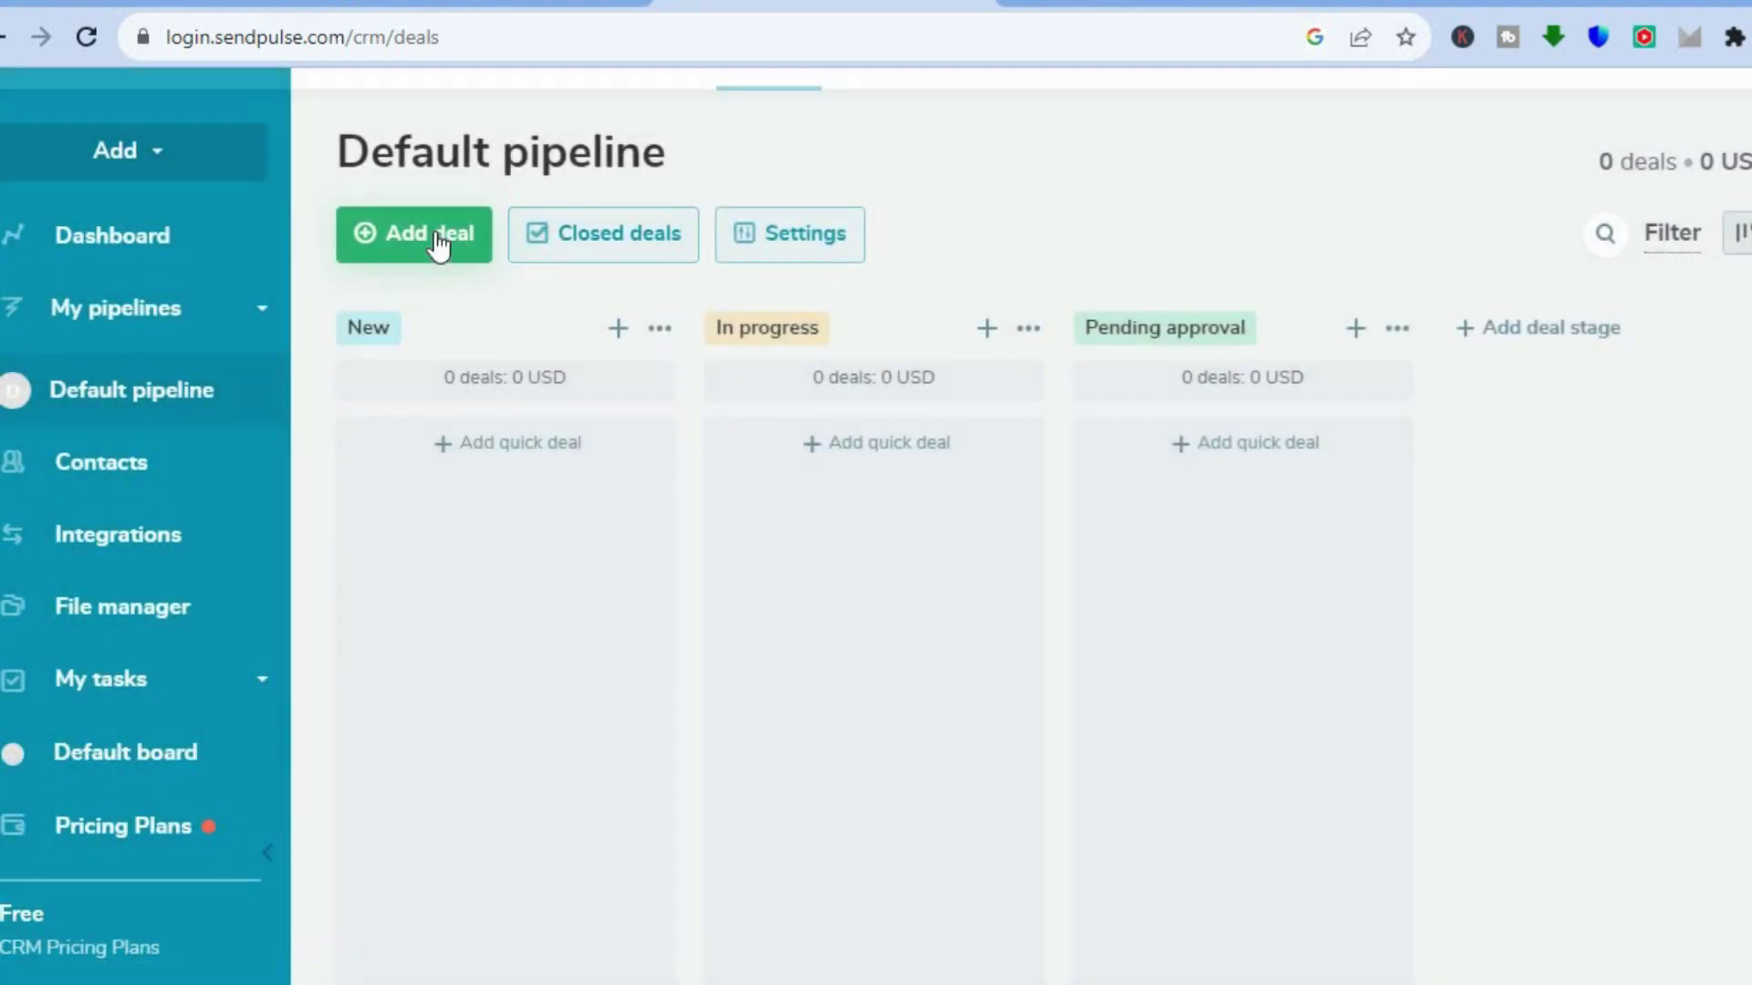
Step: Look over the new deal form of the default pipeline and close it without adding a deal
click(436, 239)
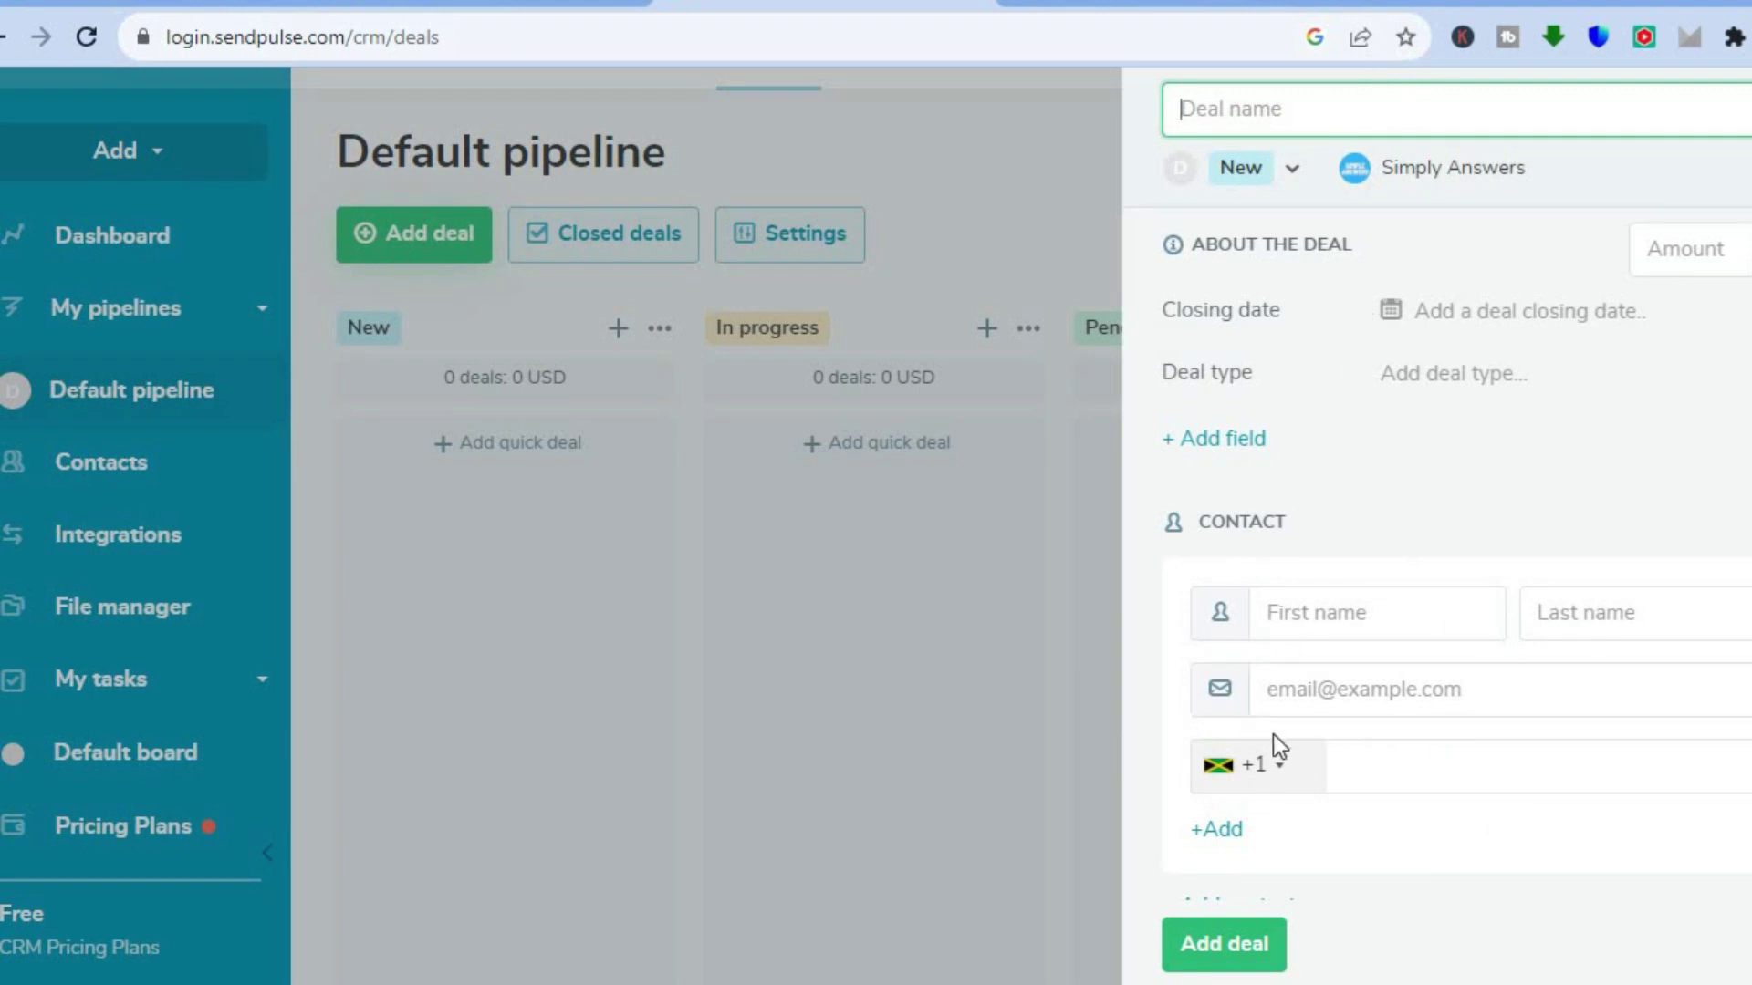
click(950, 276)
scroll(876, 492, up, 1)
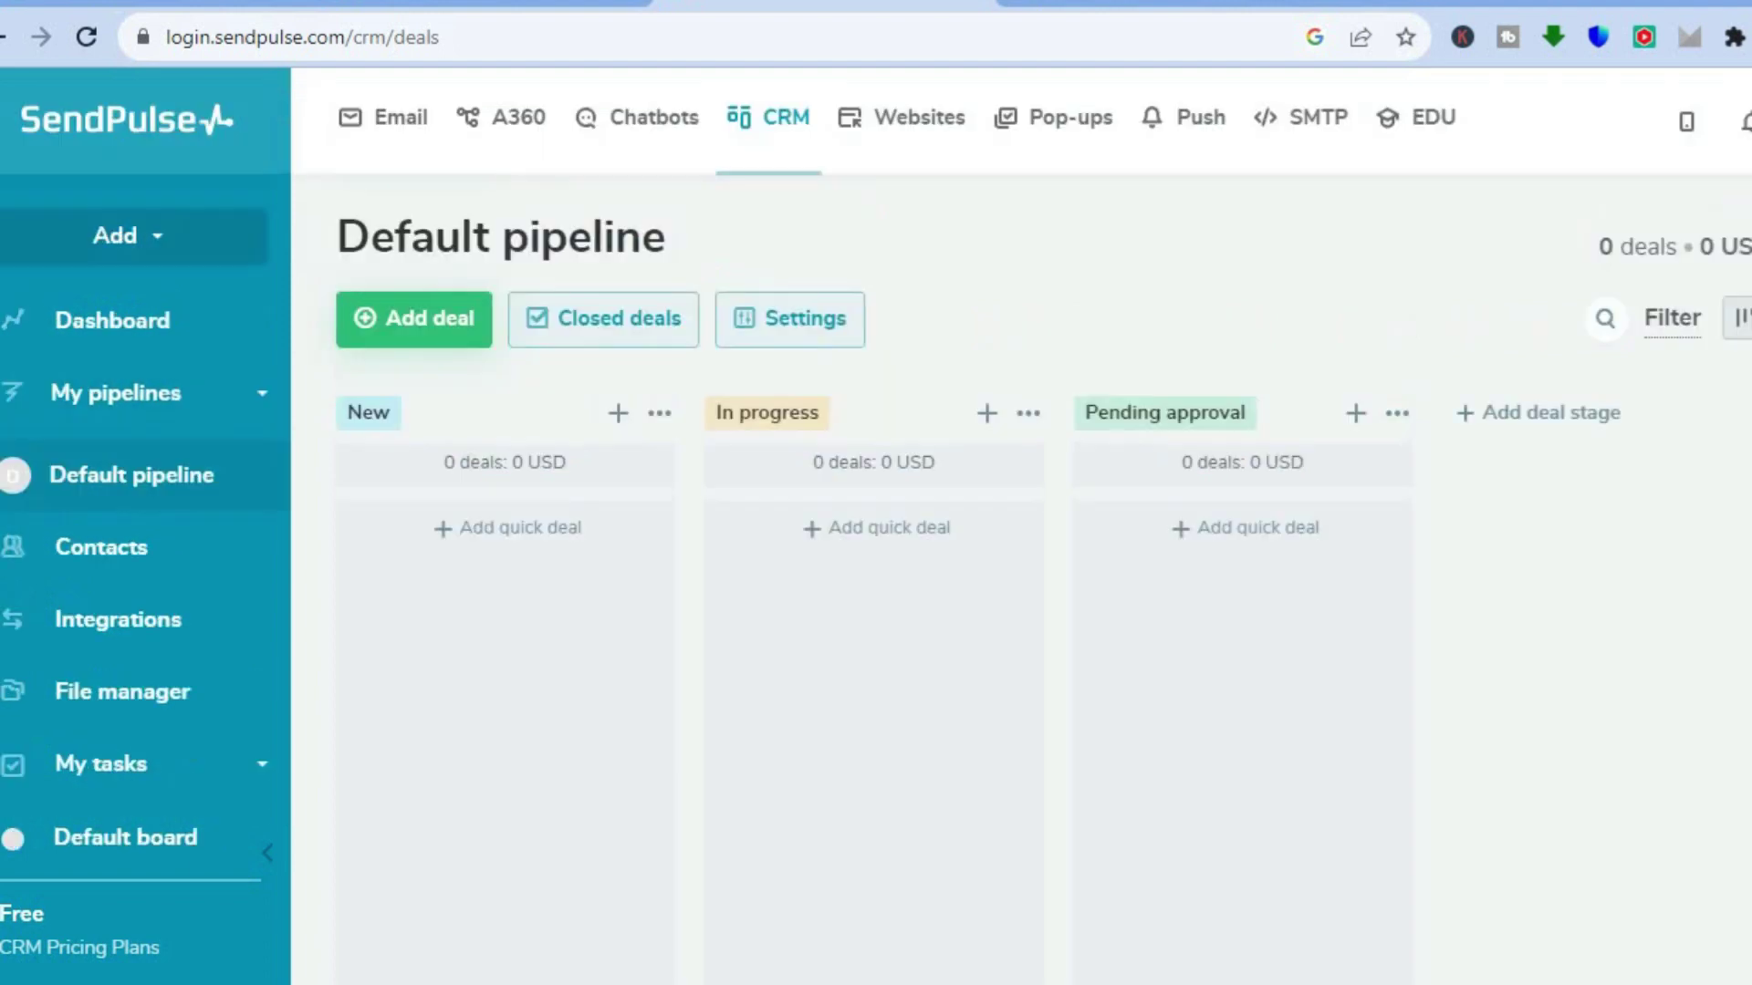
Step: Start creating a new business website in the Websites section and browse the ready-made site templates
click(922, 120)
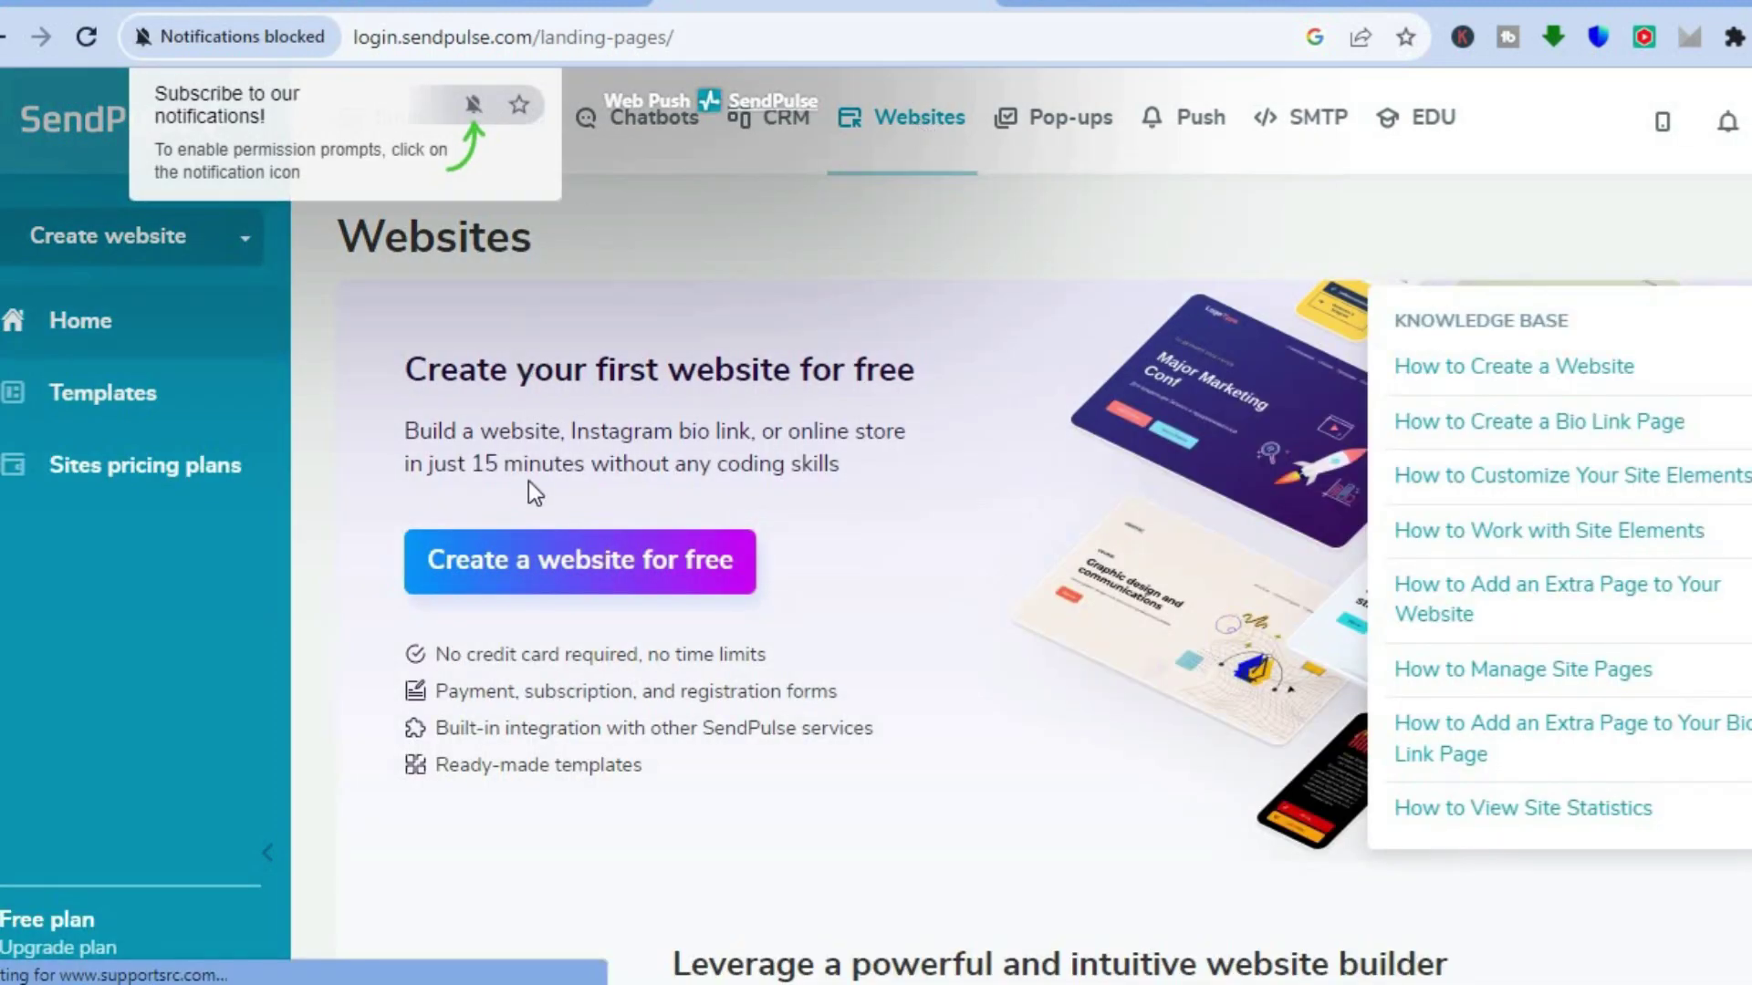
click(586, 558)
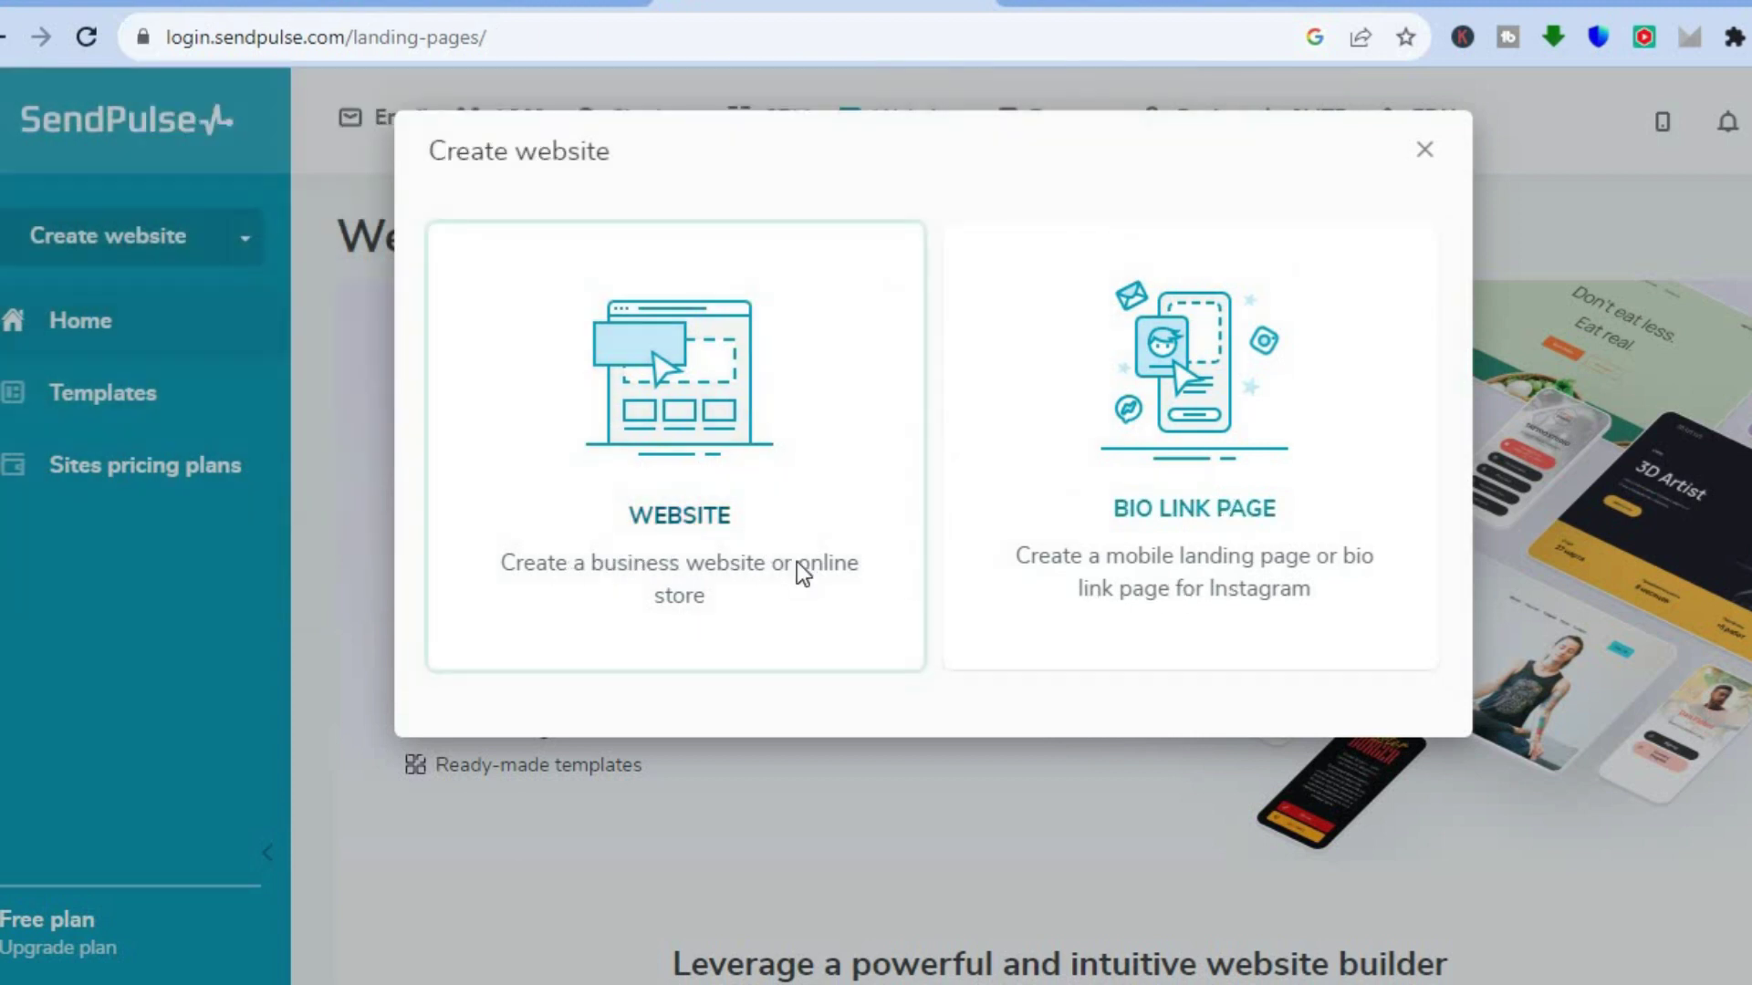
click(800, 574)
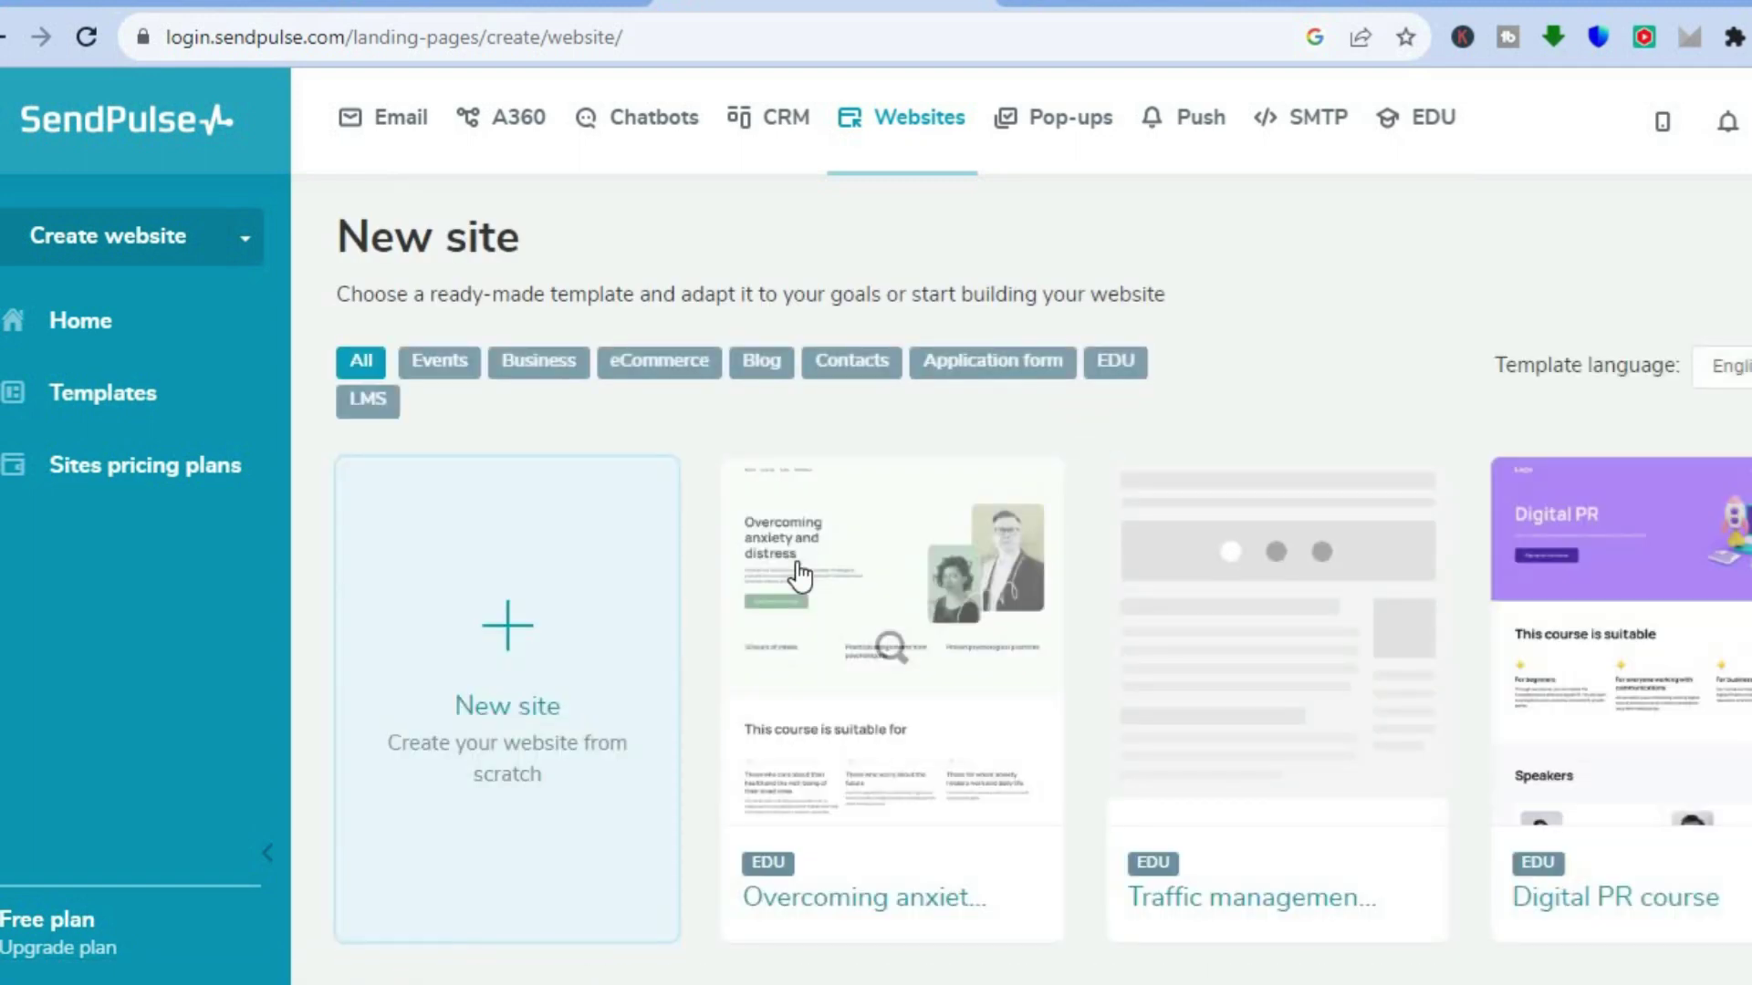
scroll(1275, 646, down, 5)
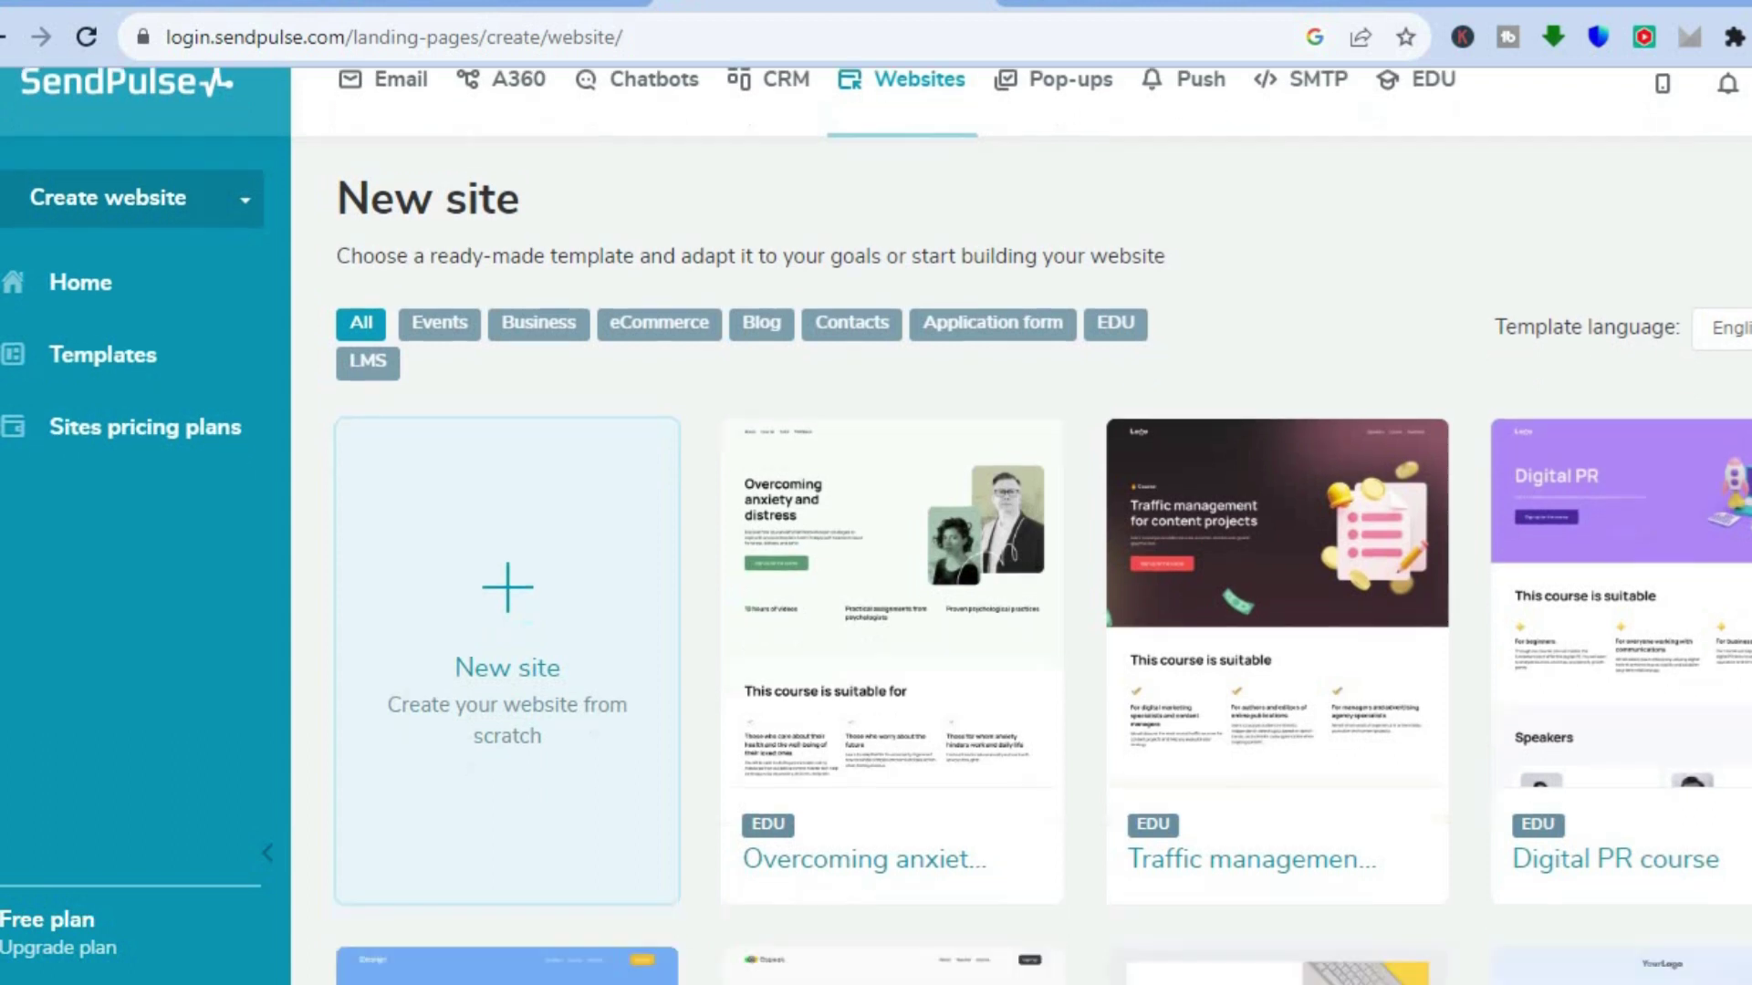
scroll(720, 715, down, 10)
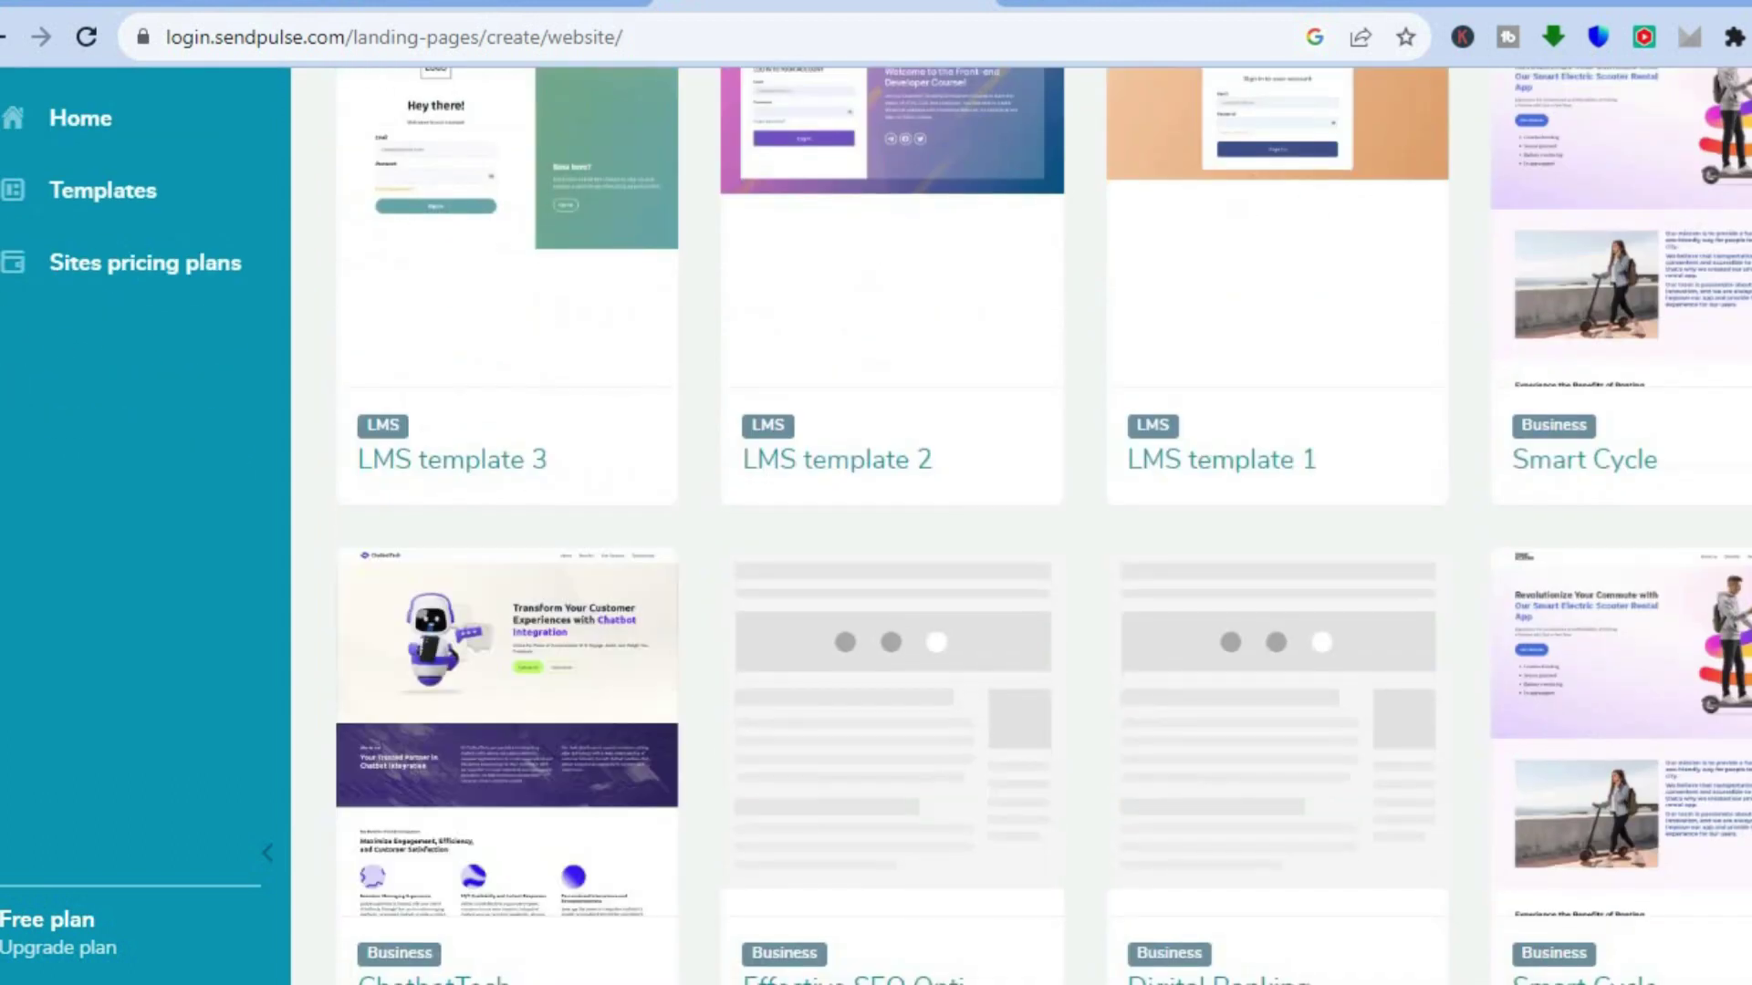
scroll(721, 858, up, 15)
scroll(721, 857, up, 3)
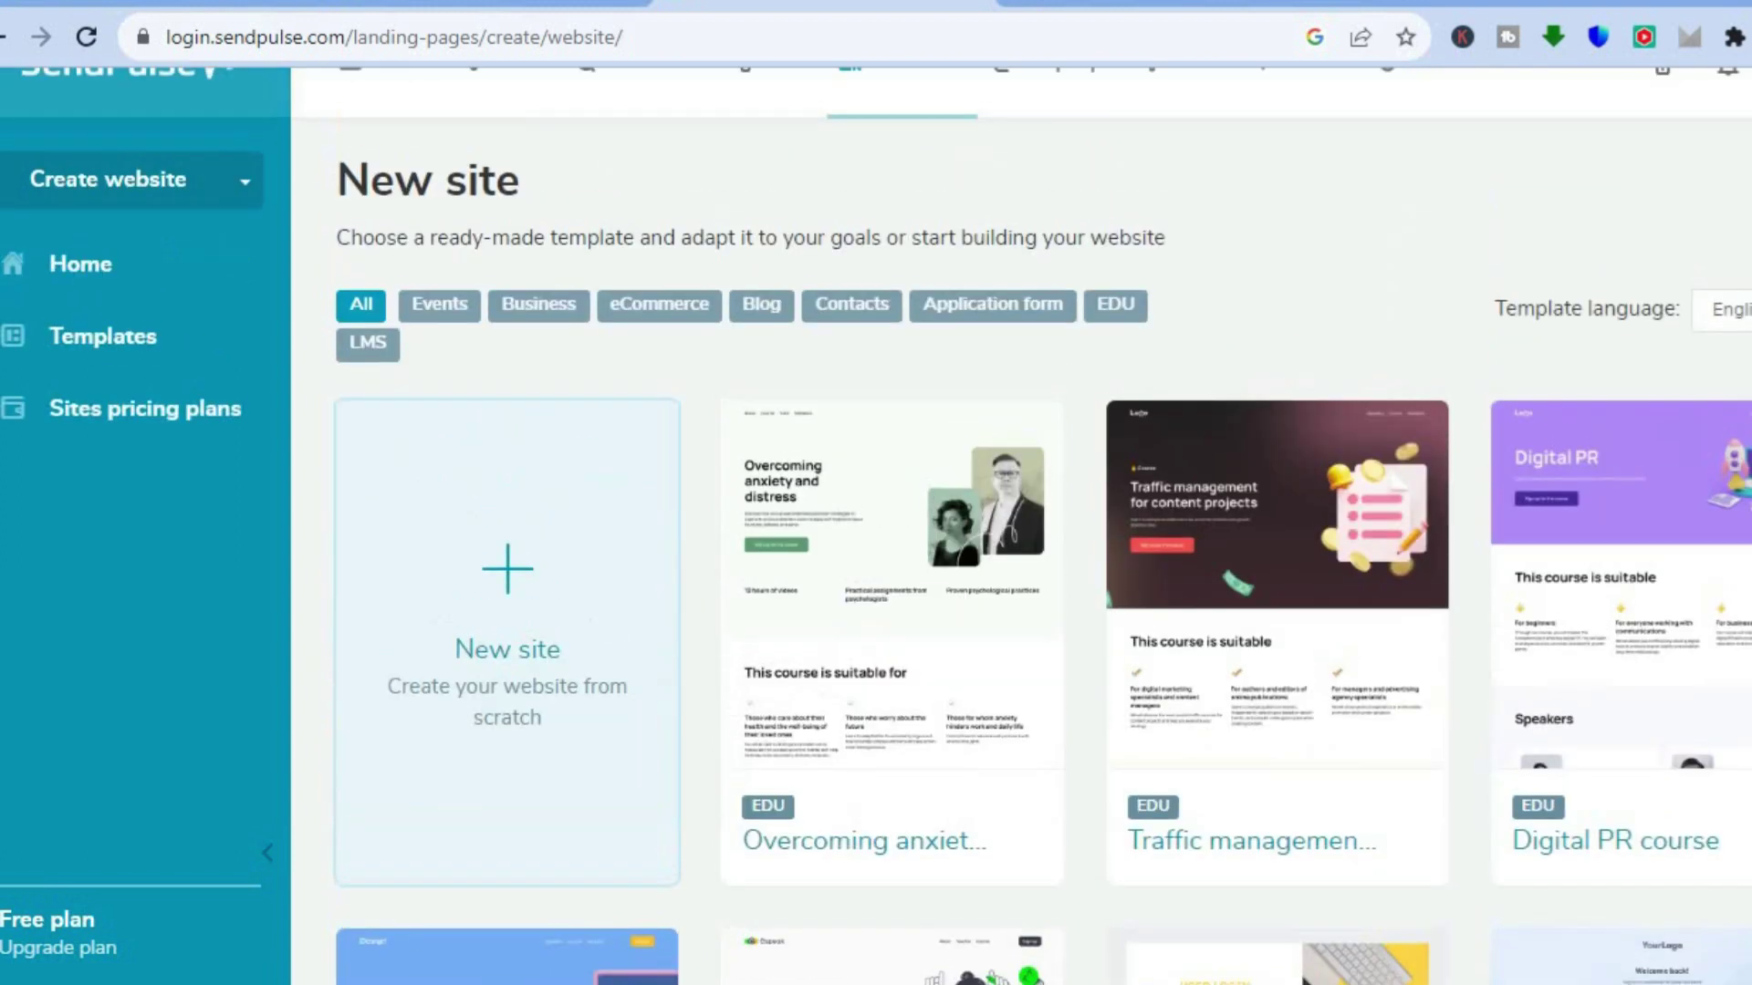
Step: Filter the site templates to eCommerce, preview the full Online shop template and close the preview without editing it
click(669, 310)
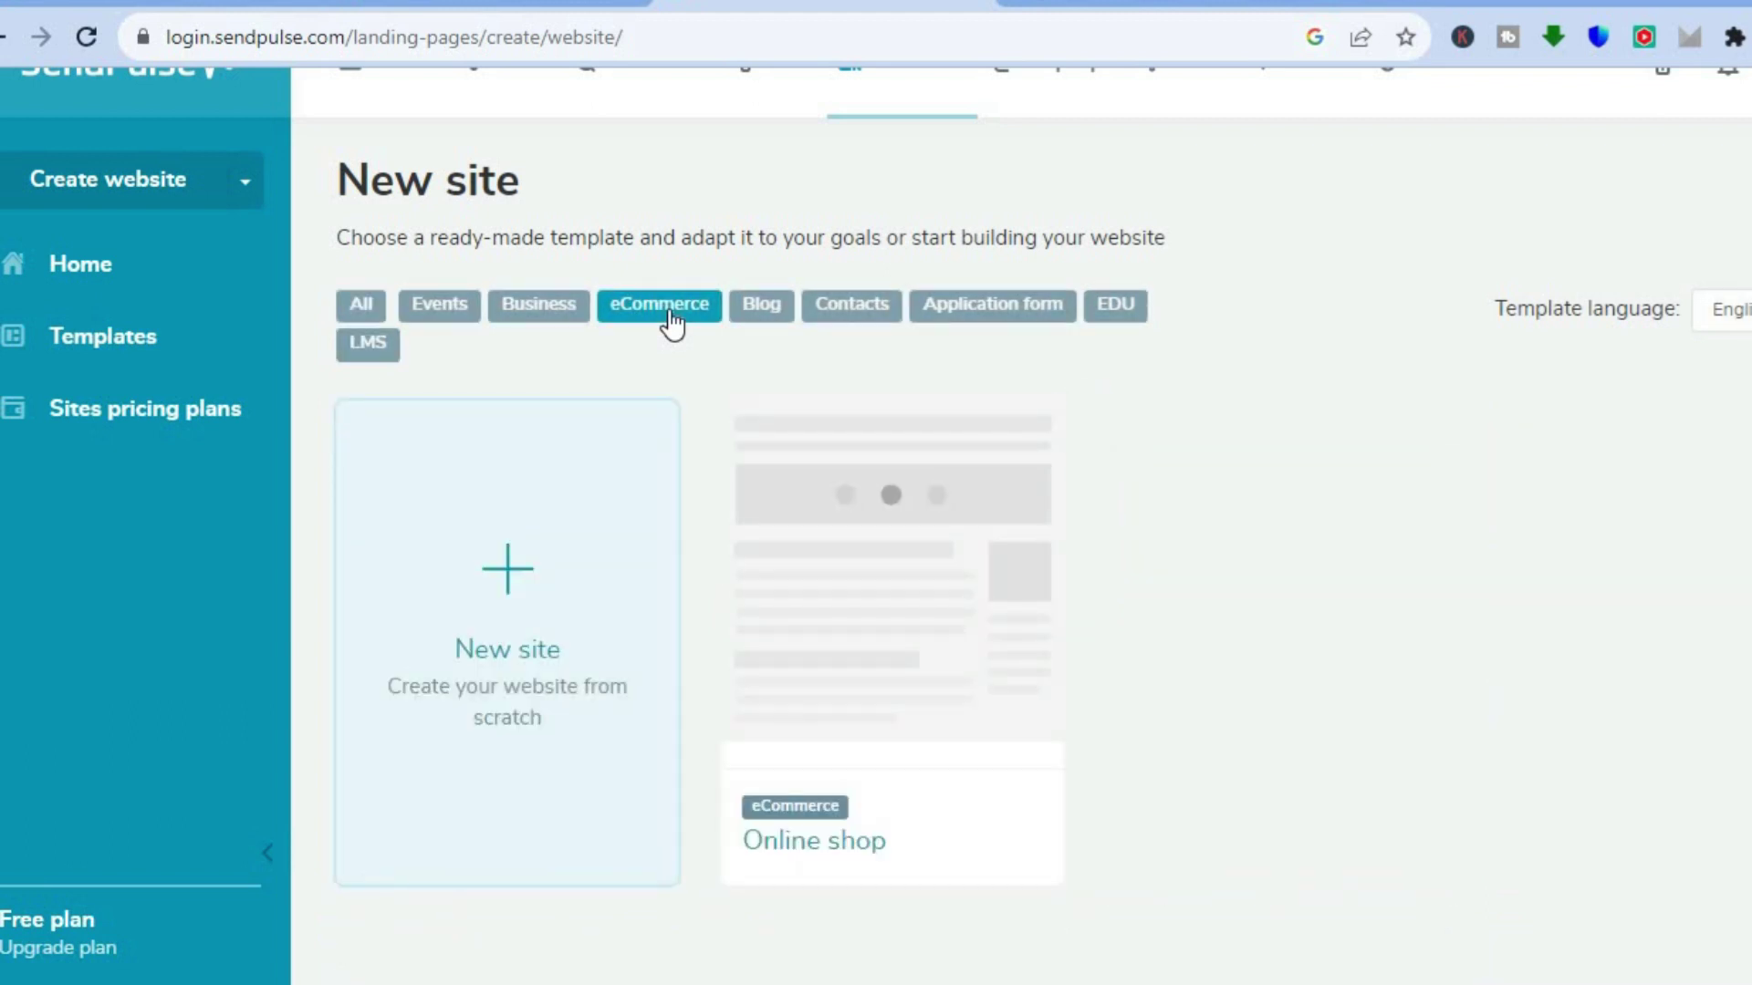
mouse_move(950, 484)
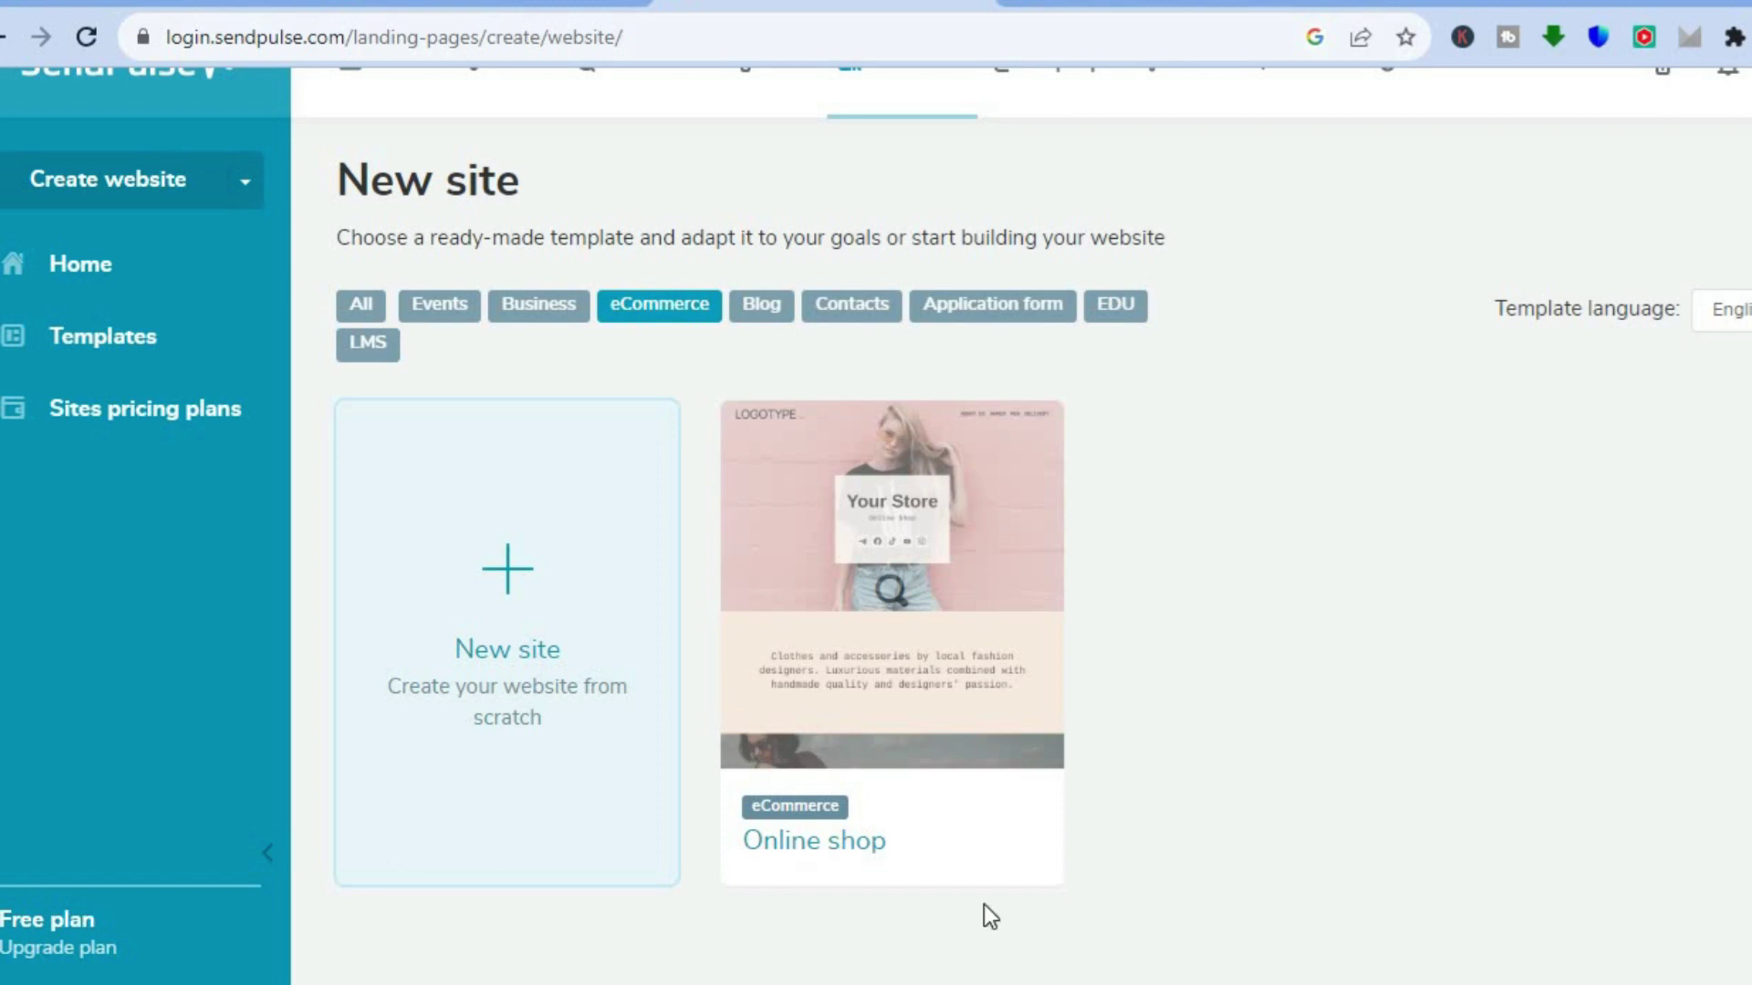
click(876, 598)
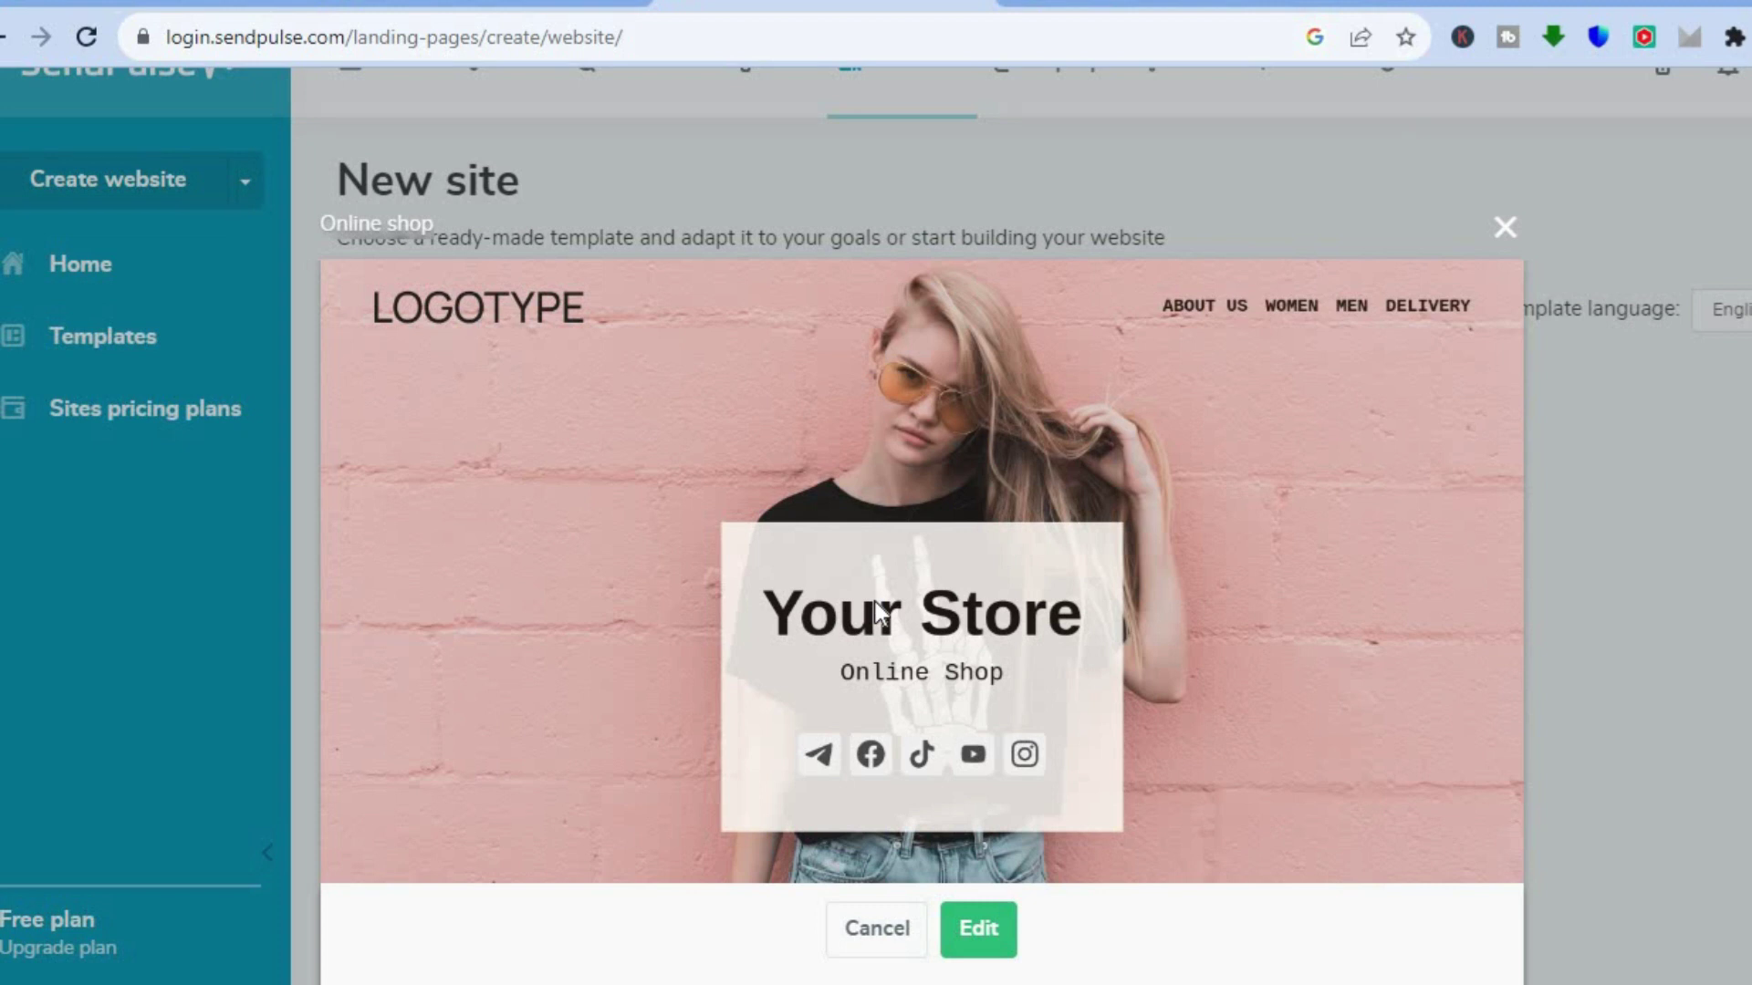
scroll(921, 474, down, 10)
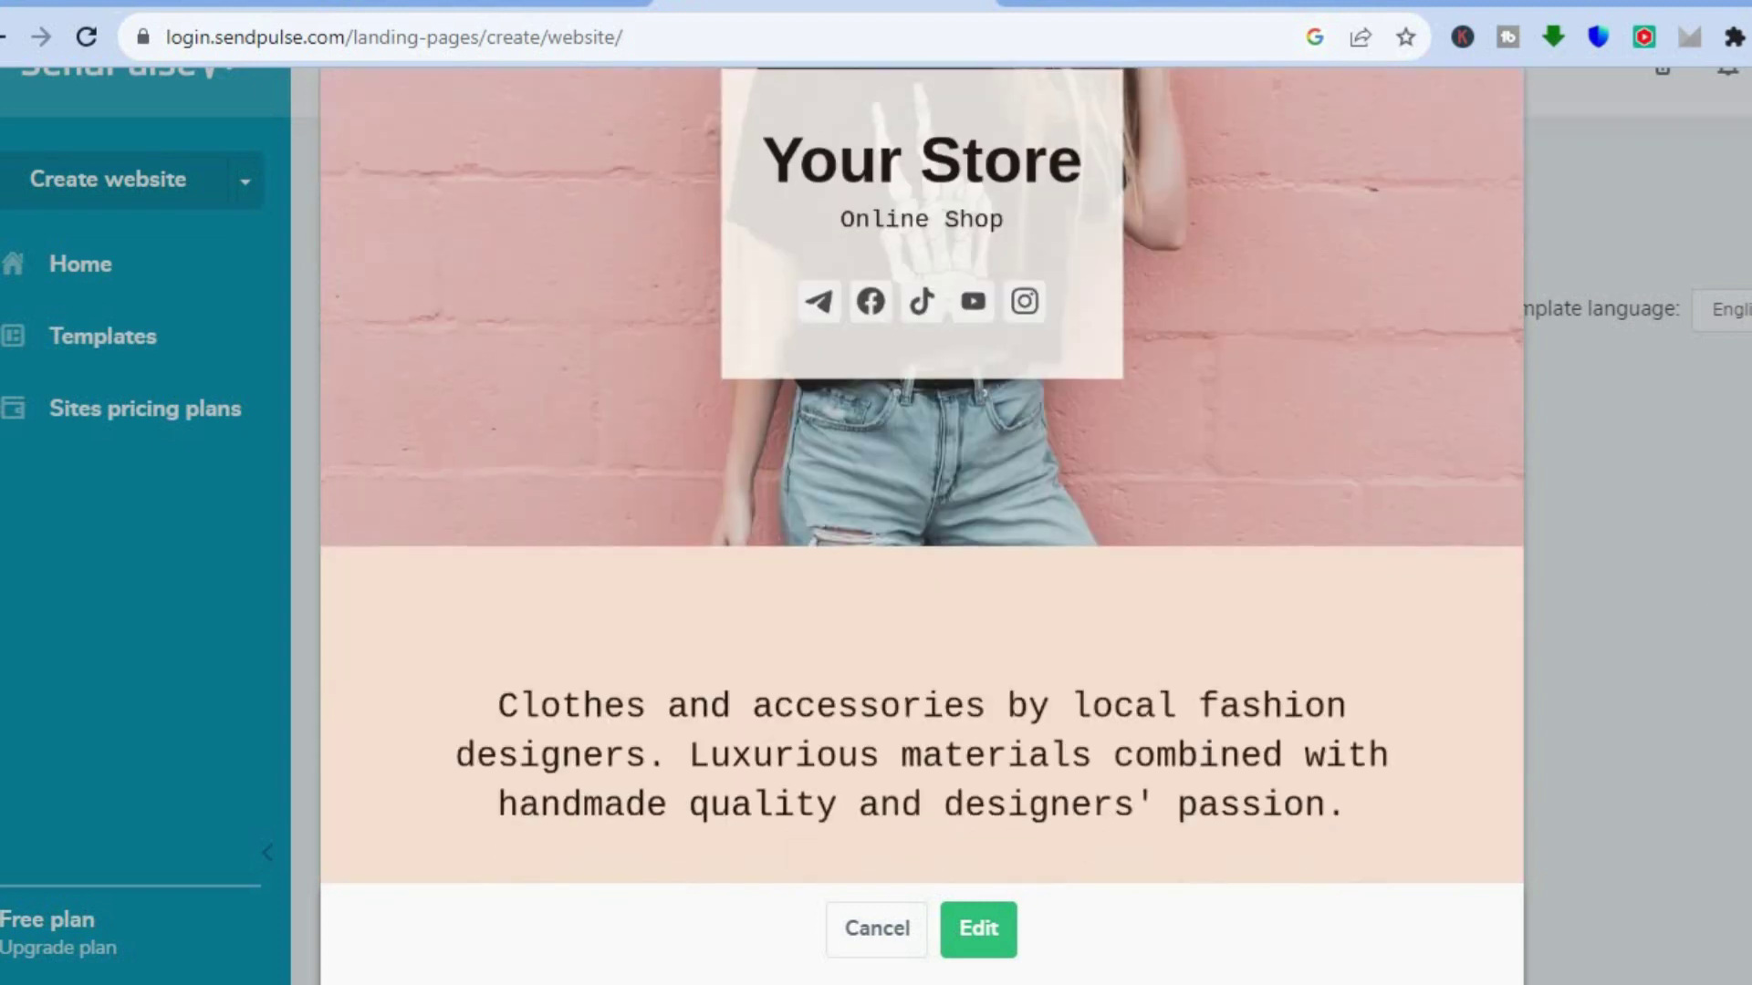
scroll(921, 475, down, 5)
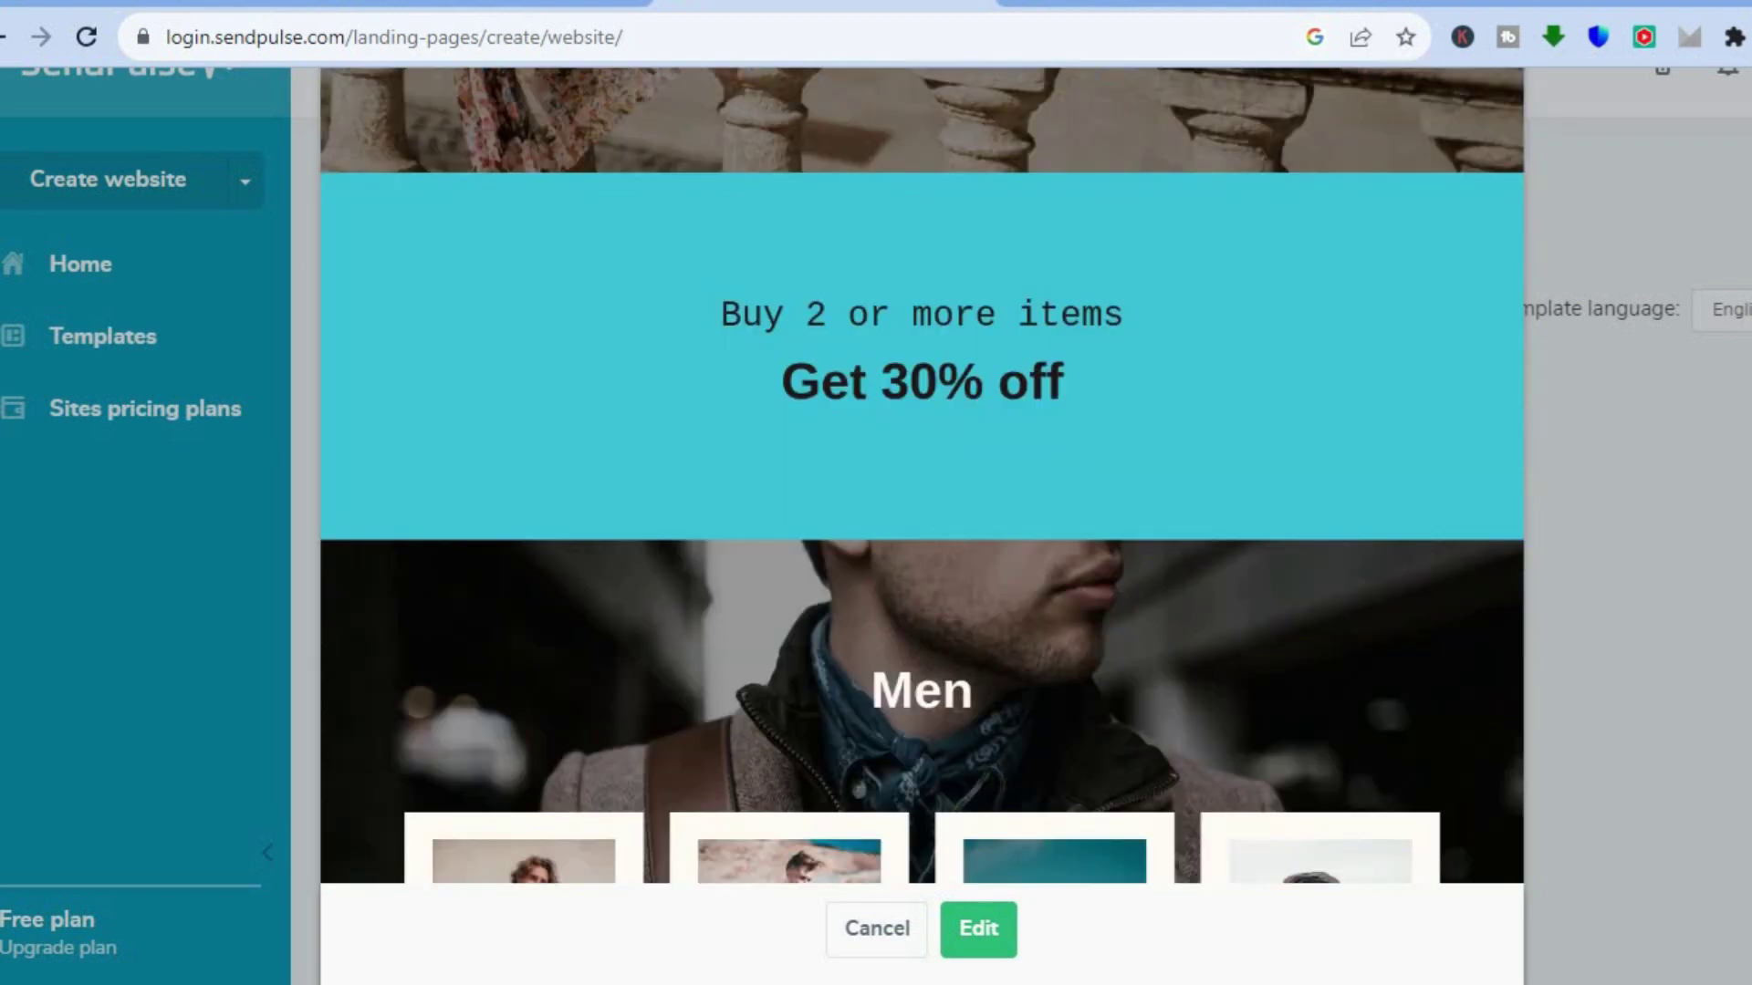
scroll(922, 474, down, 10)
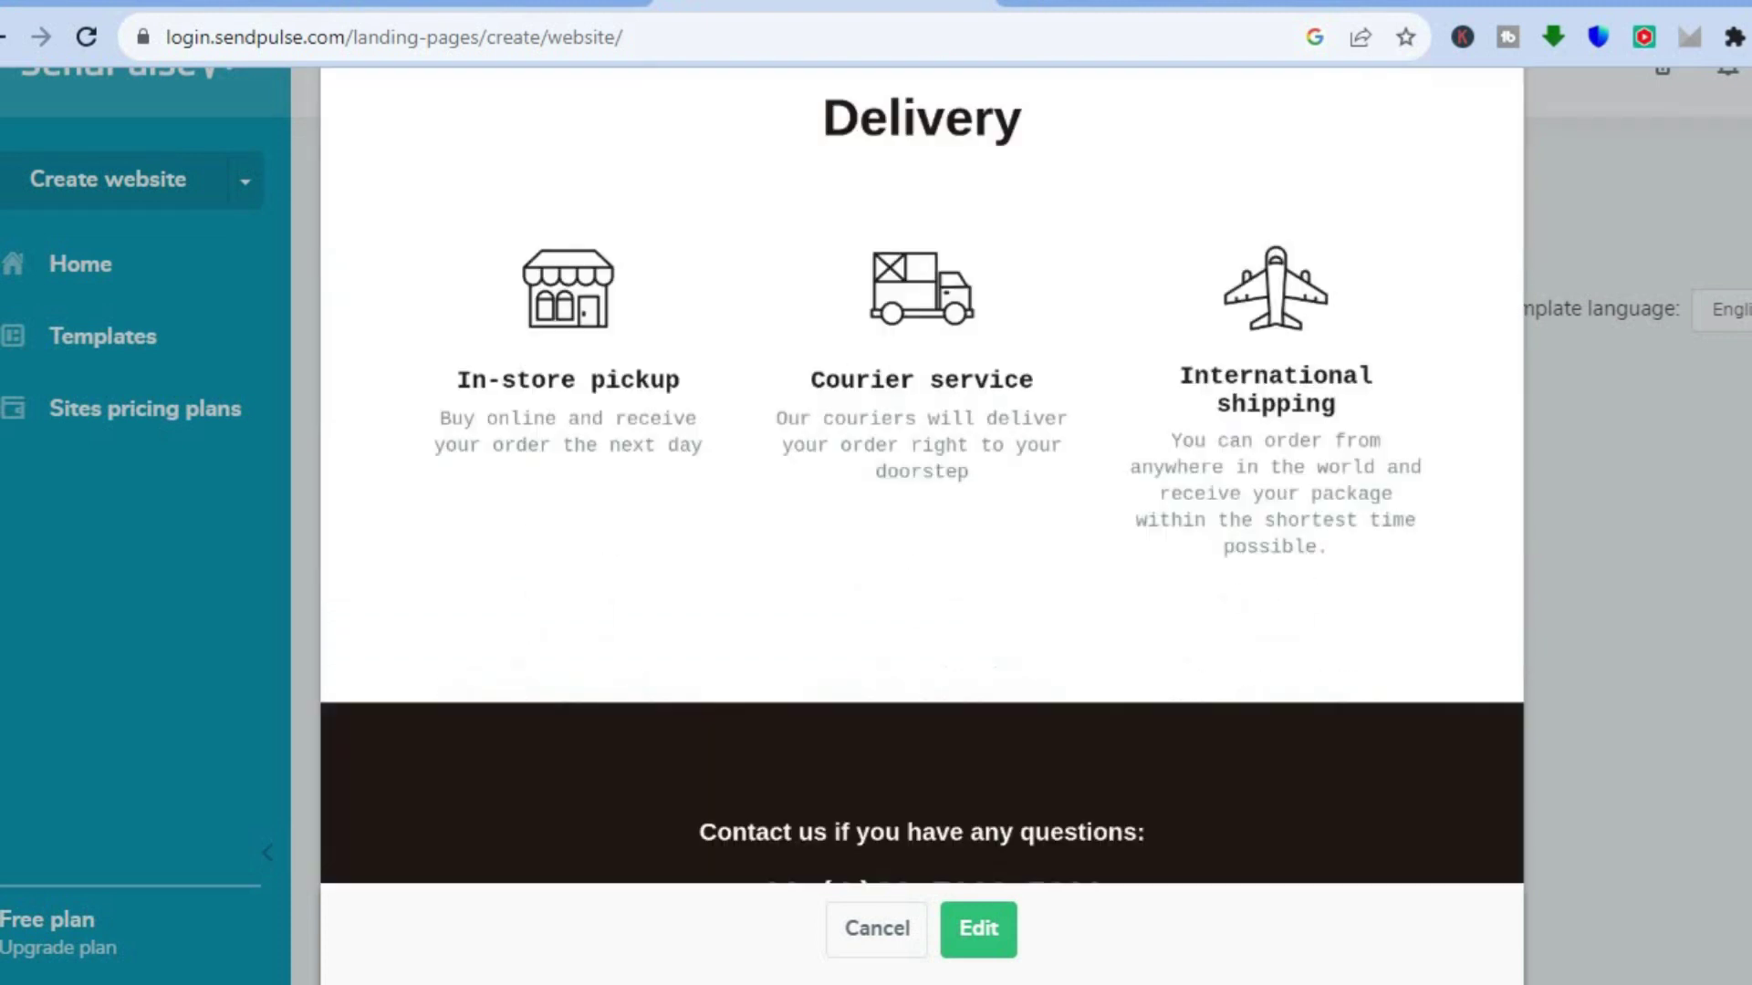
scroll(922, 475, up, 10)
scroll(922, 475, up, 8)
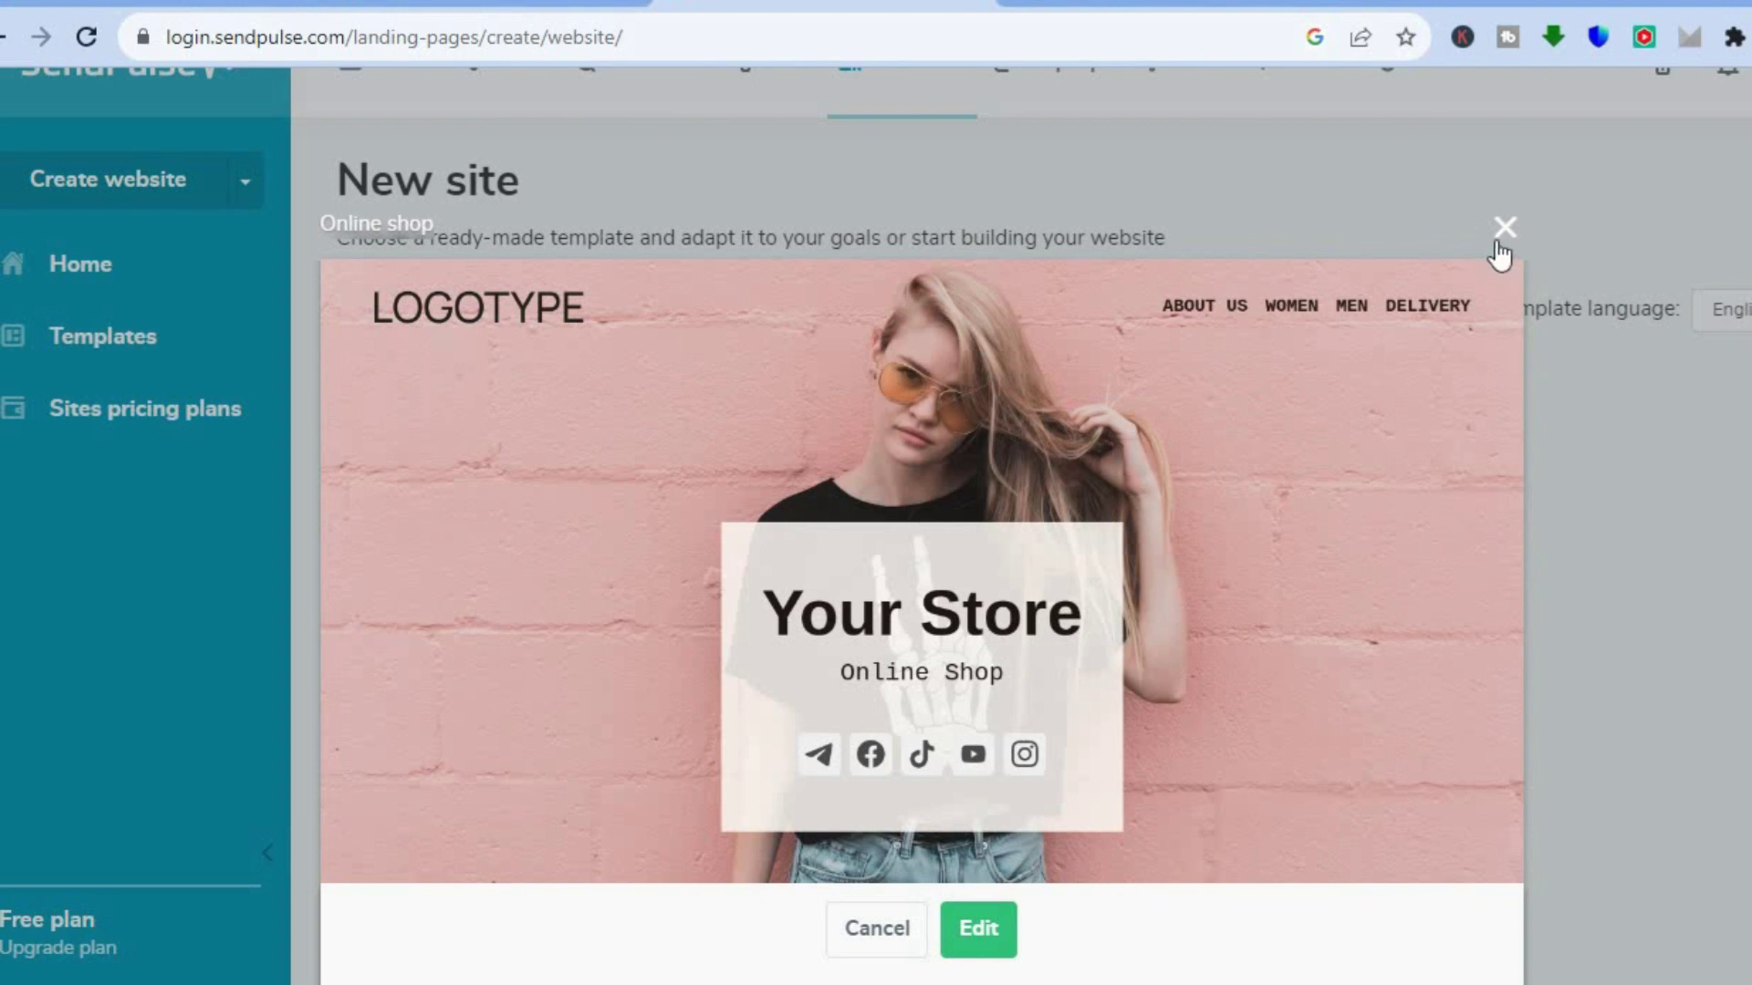
click(1505, 228)
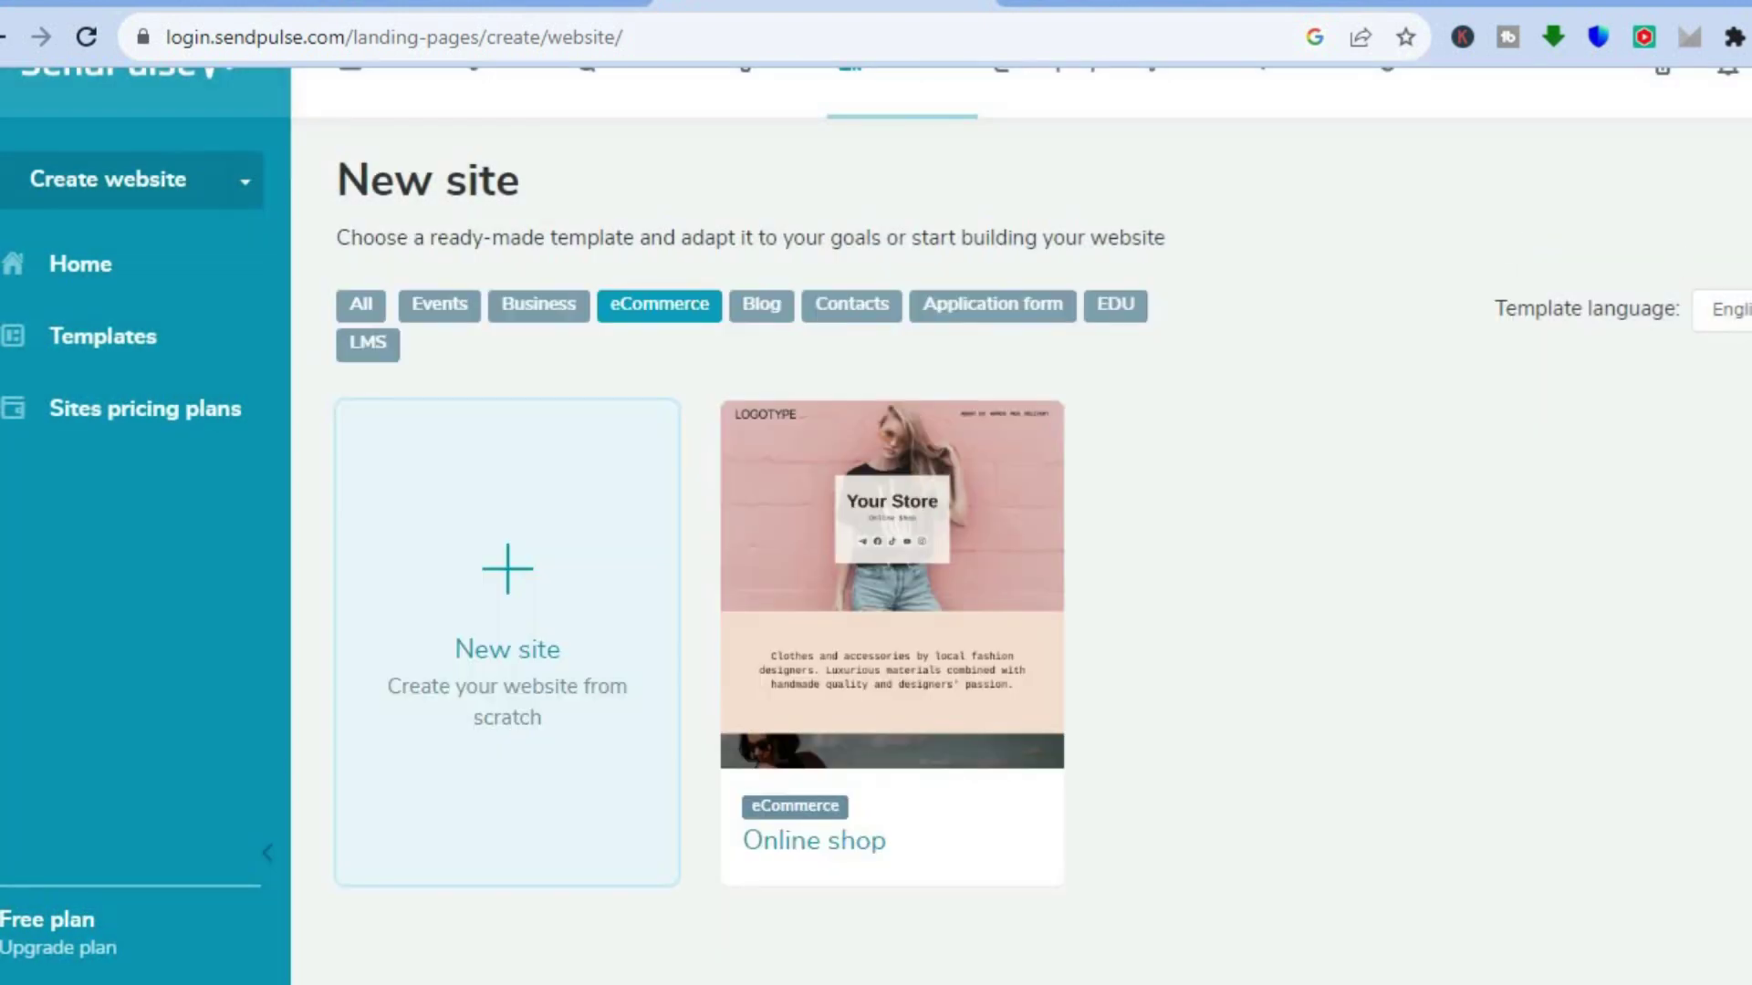
scroll(1107, 289, up, 1)
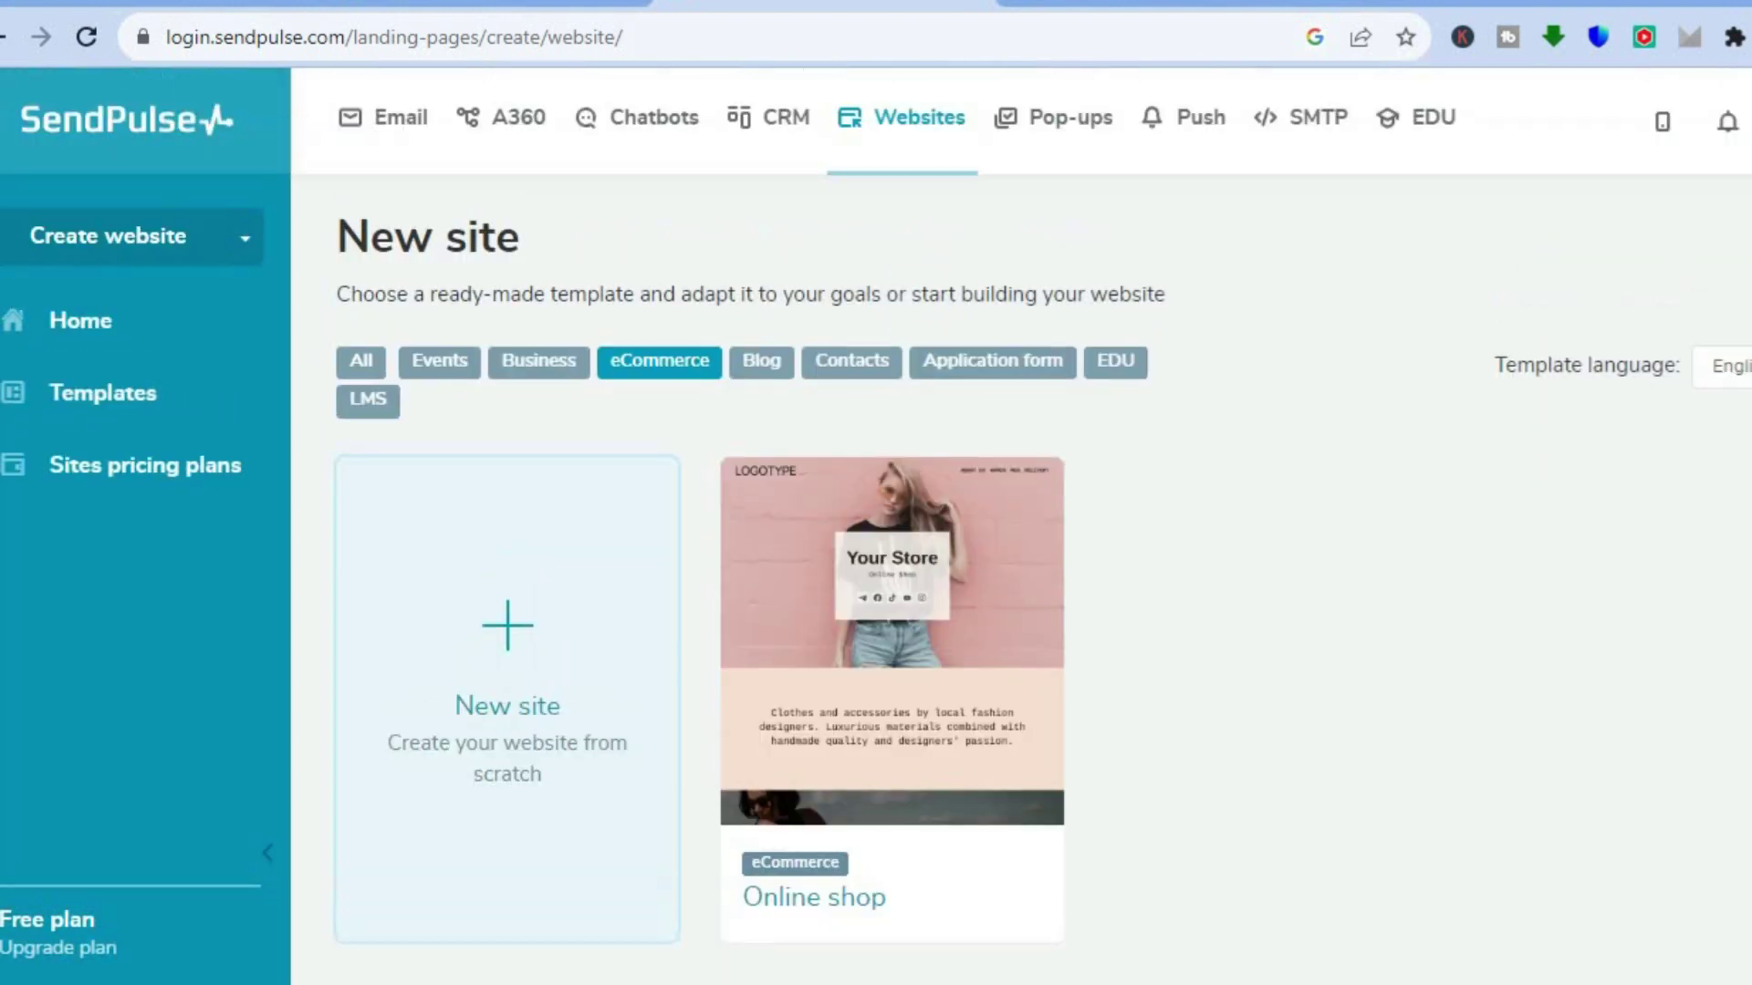
Step: Open the Pop-ups section, look over the new project's site installation options and close them without adding a site
click(1073, 121)
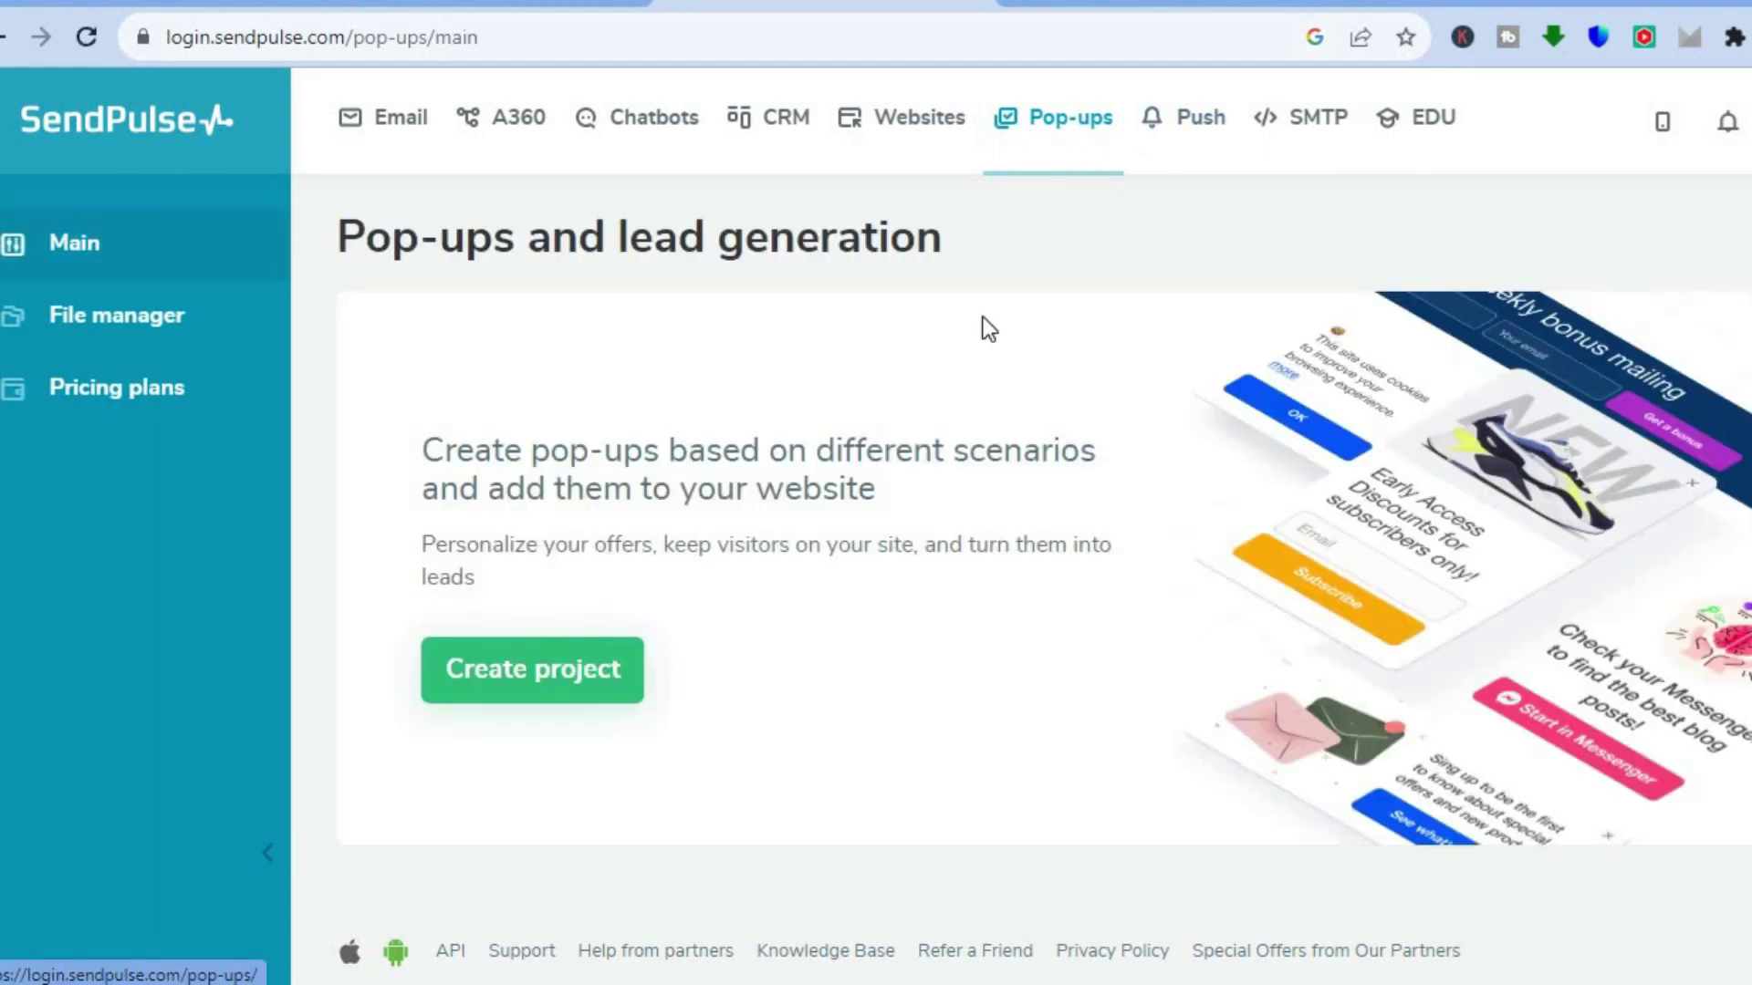
click(545, 698)
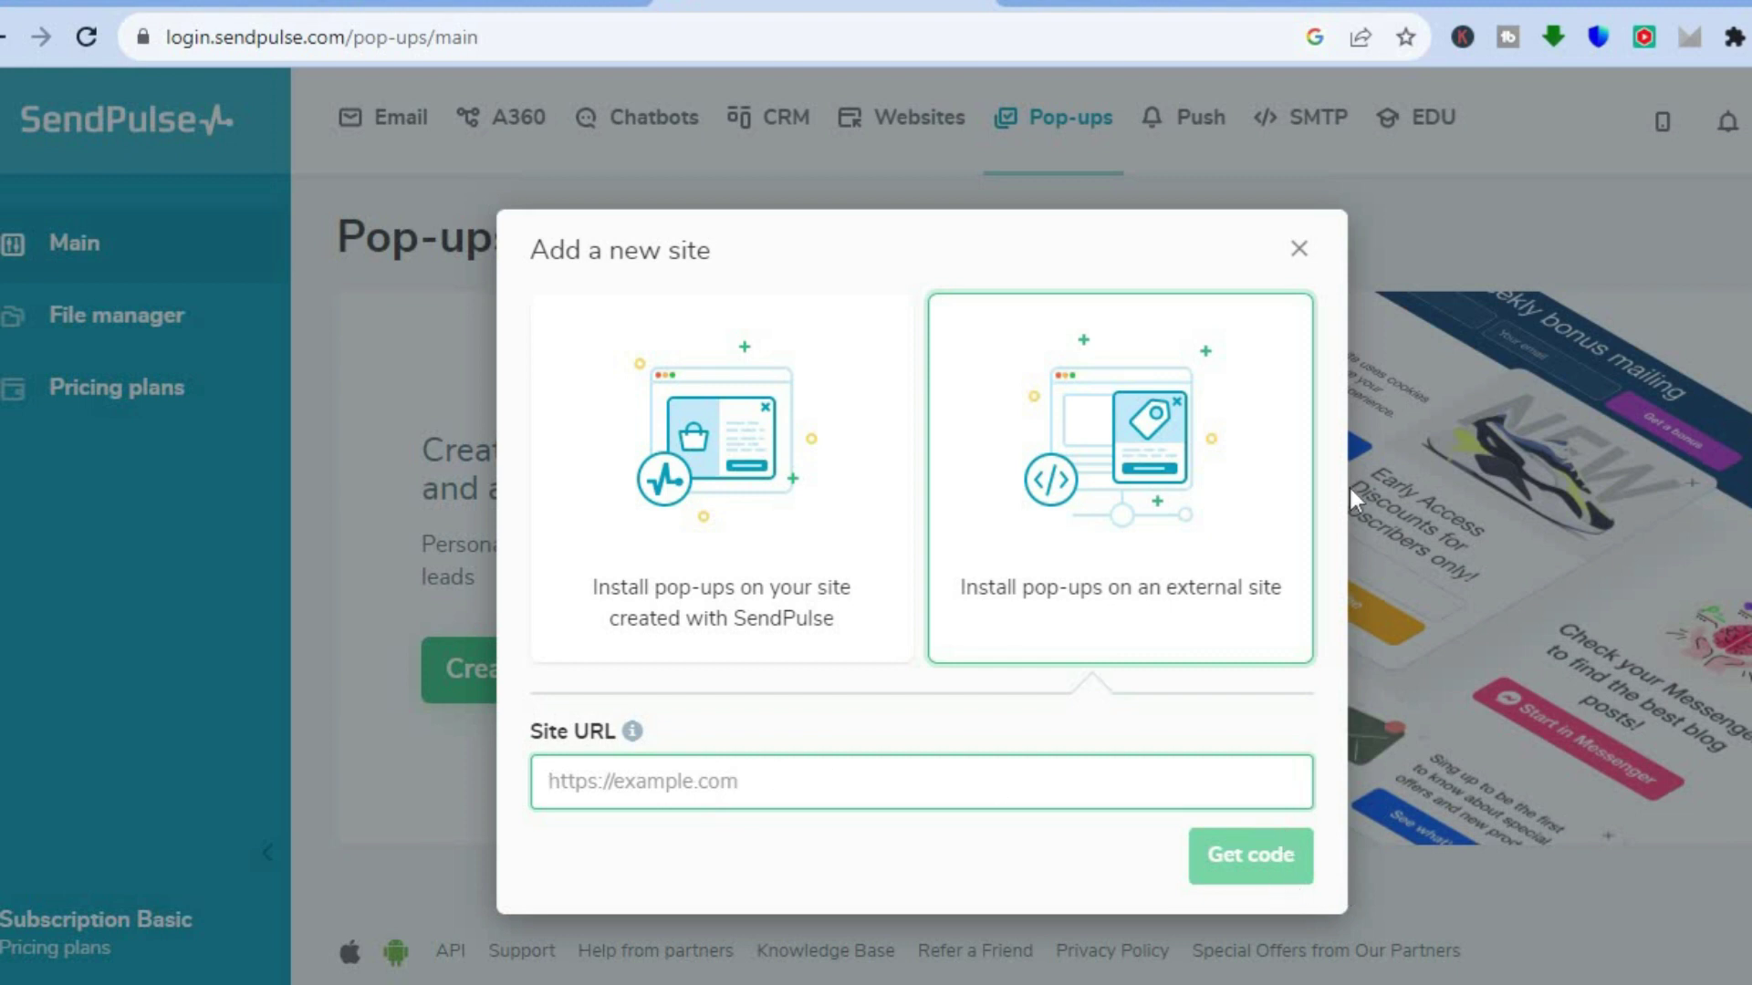
click(1299, 249)
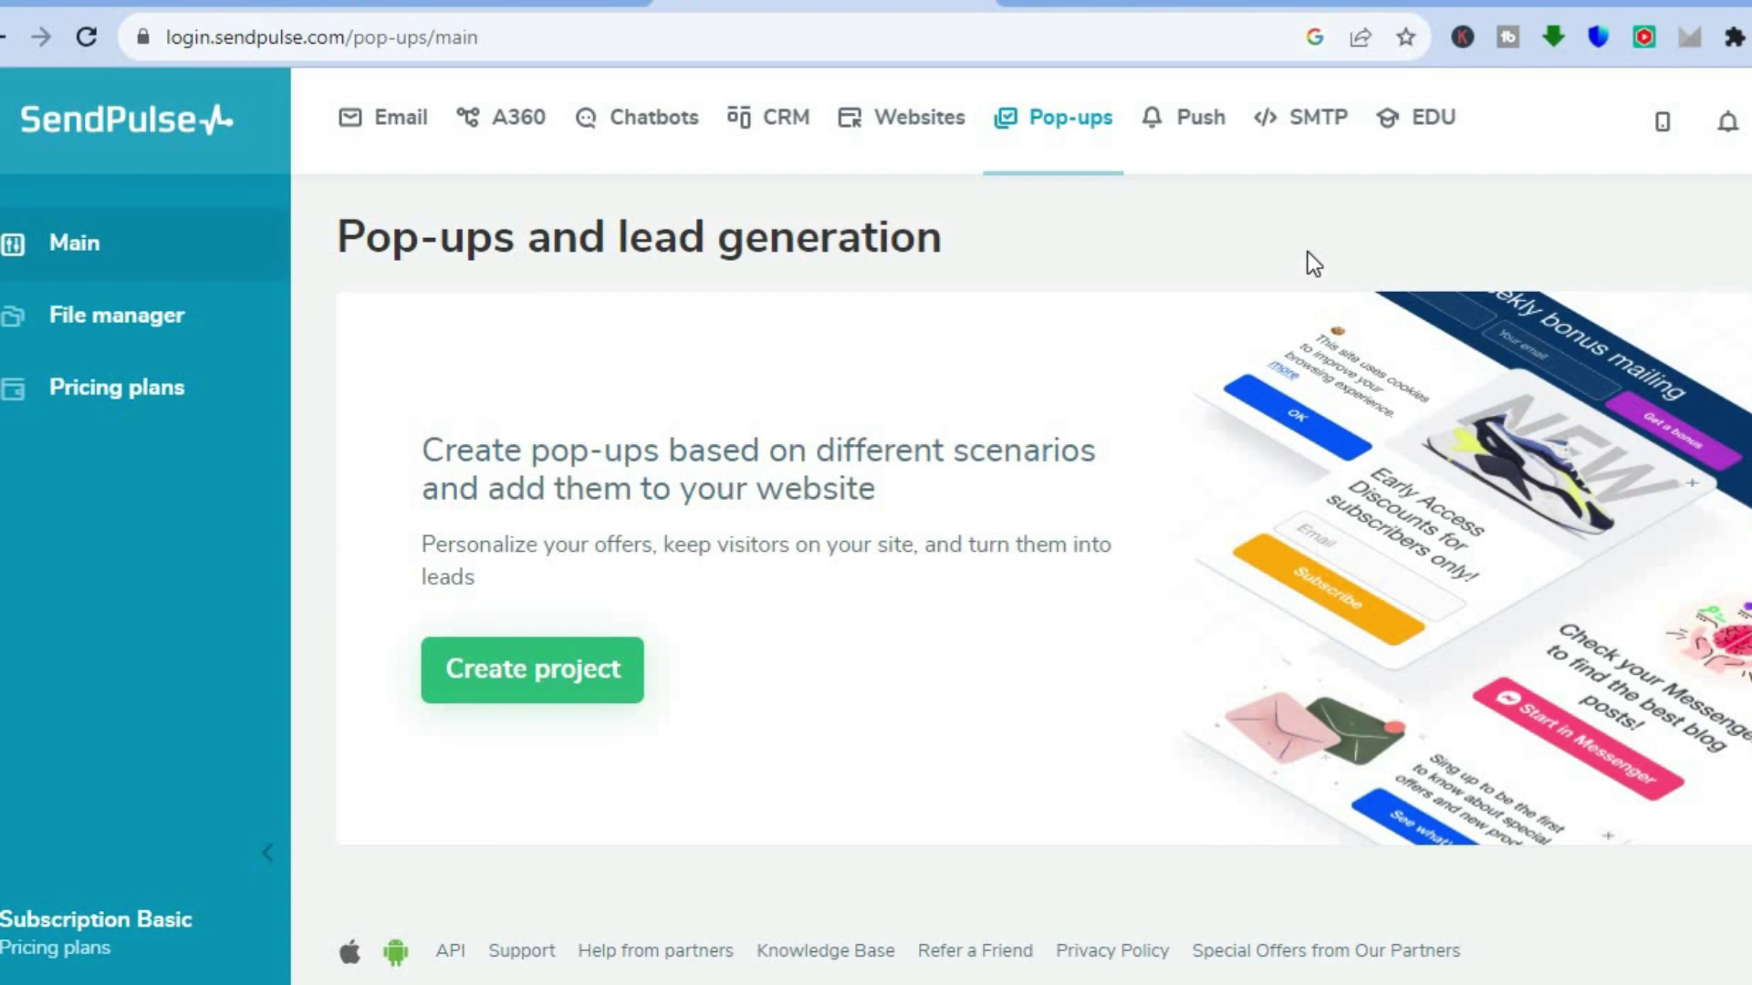
scroll(1021, 529, down, 1)
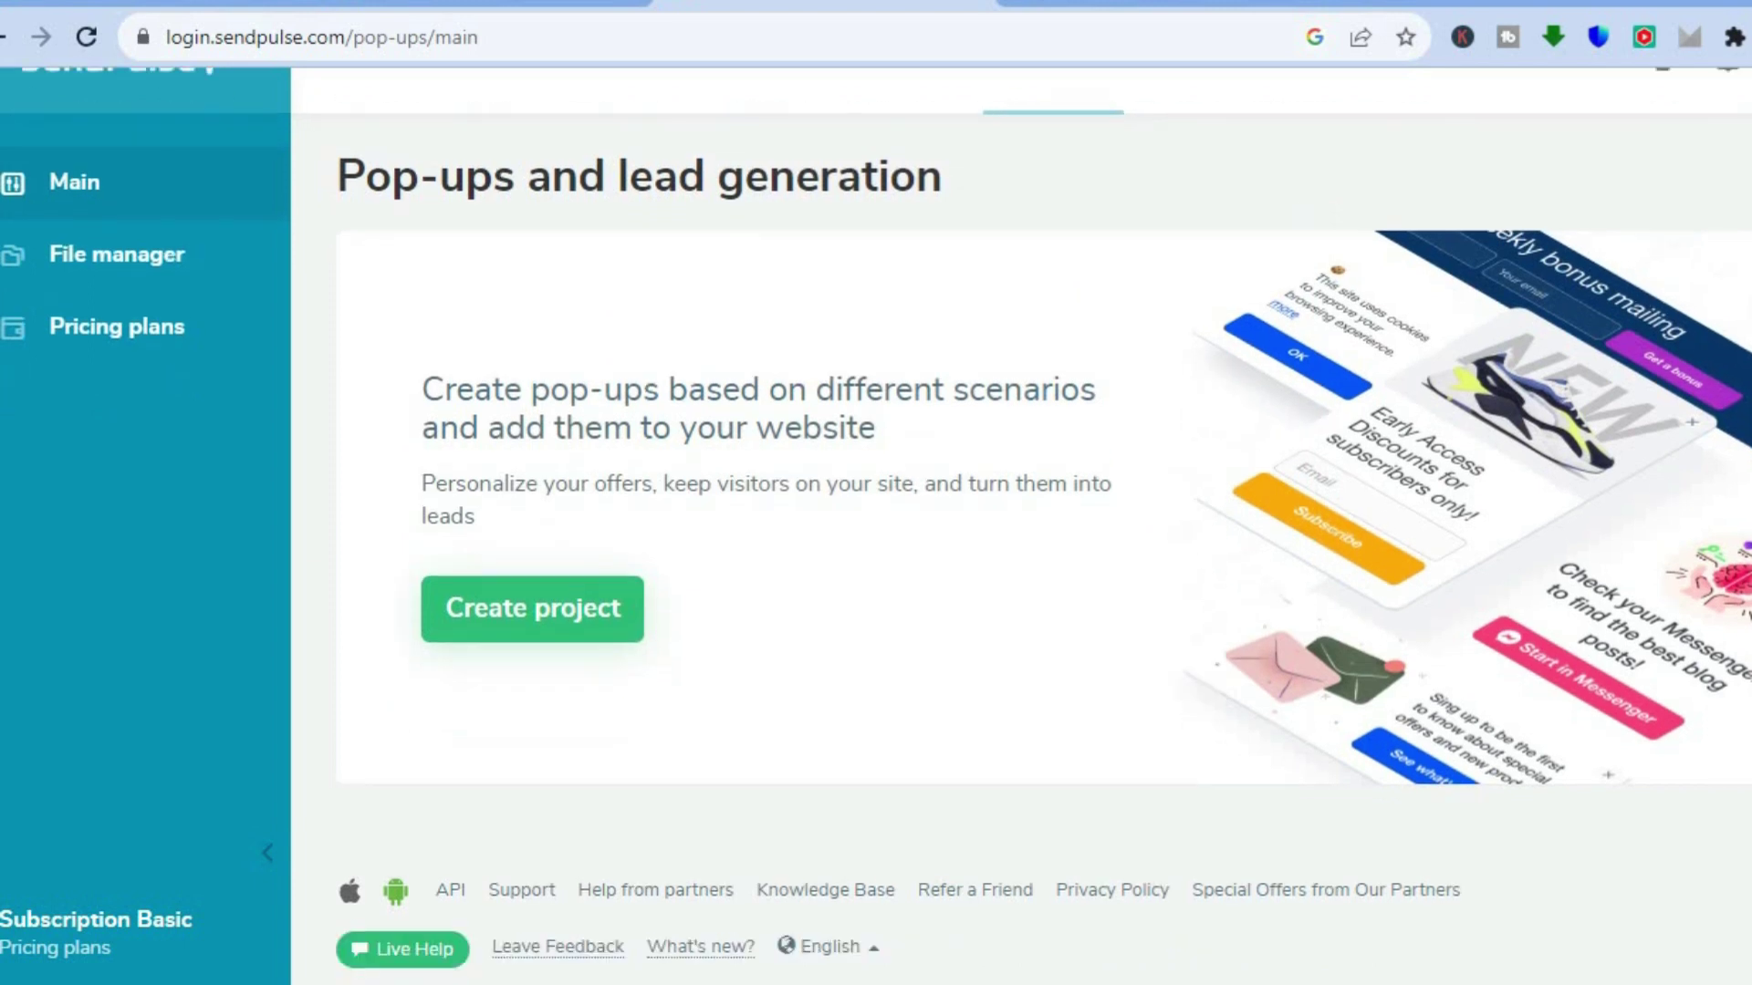
scroll(1020, 530, up, 1)
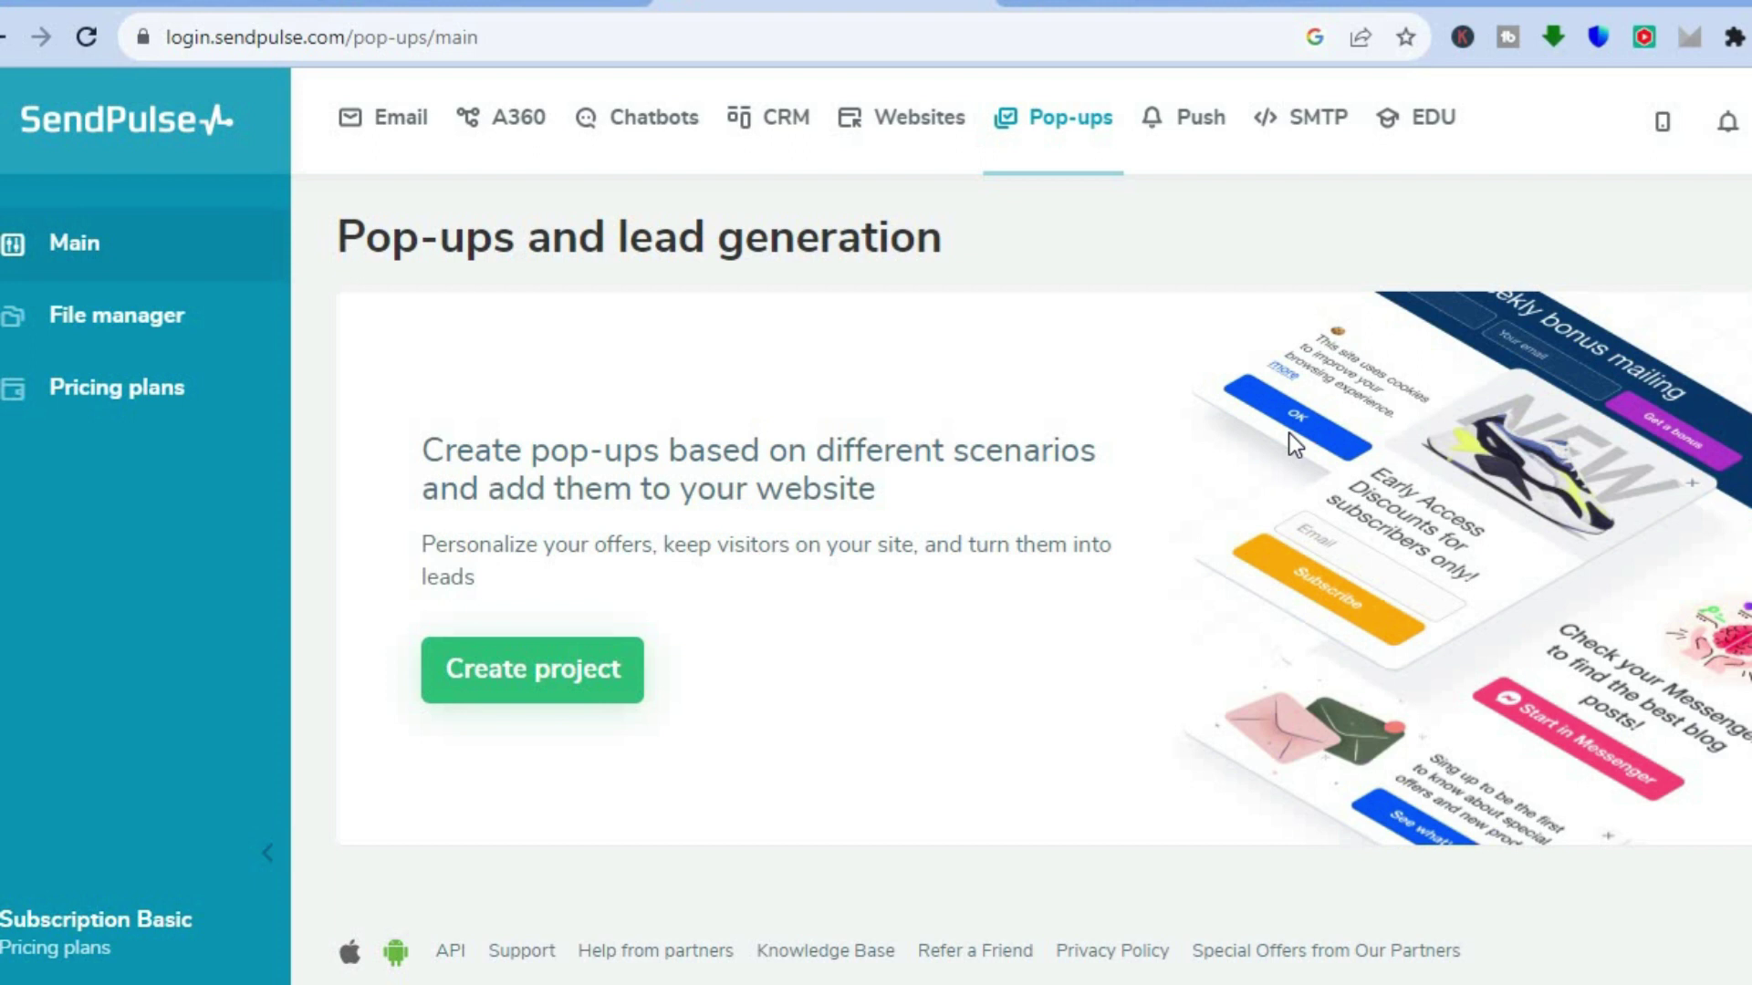